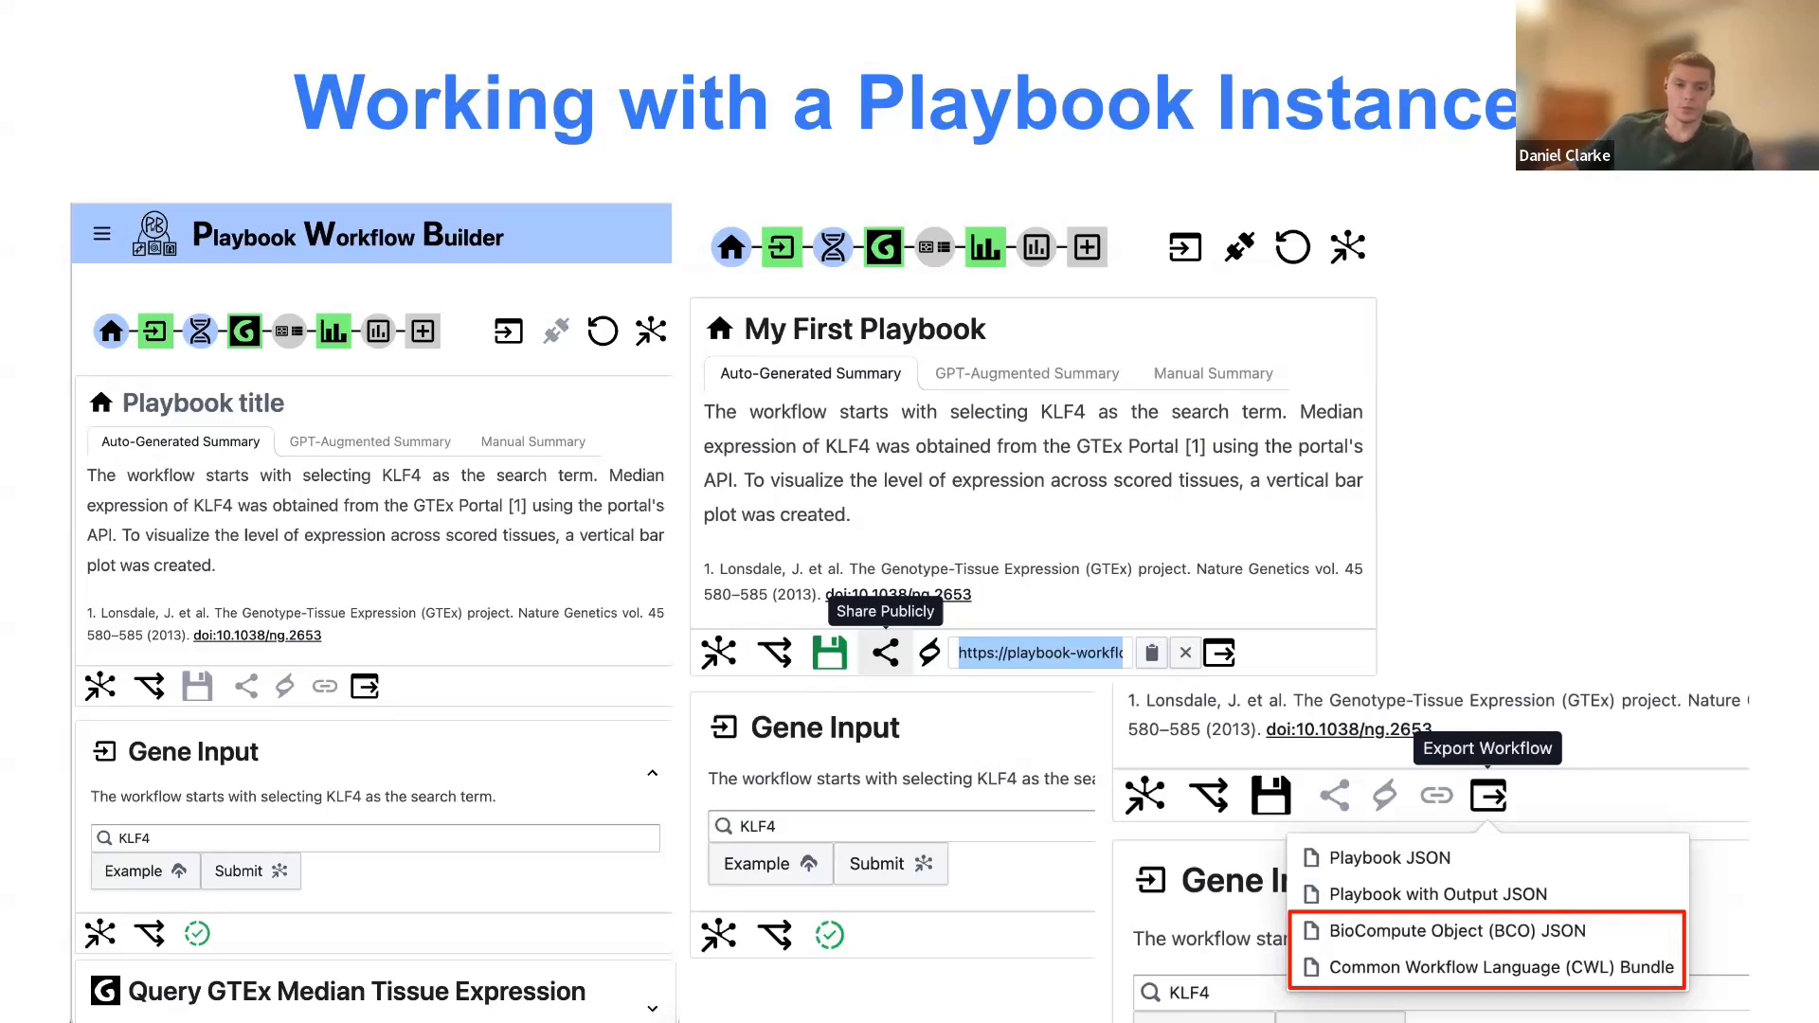
Step: Advance past the Published Playbooks slide to the Hands-On Demo slide with the playbook-workflow-builder.cloud link
{"action": "key", "text": "Right"}
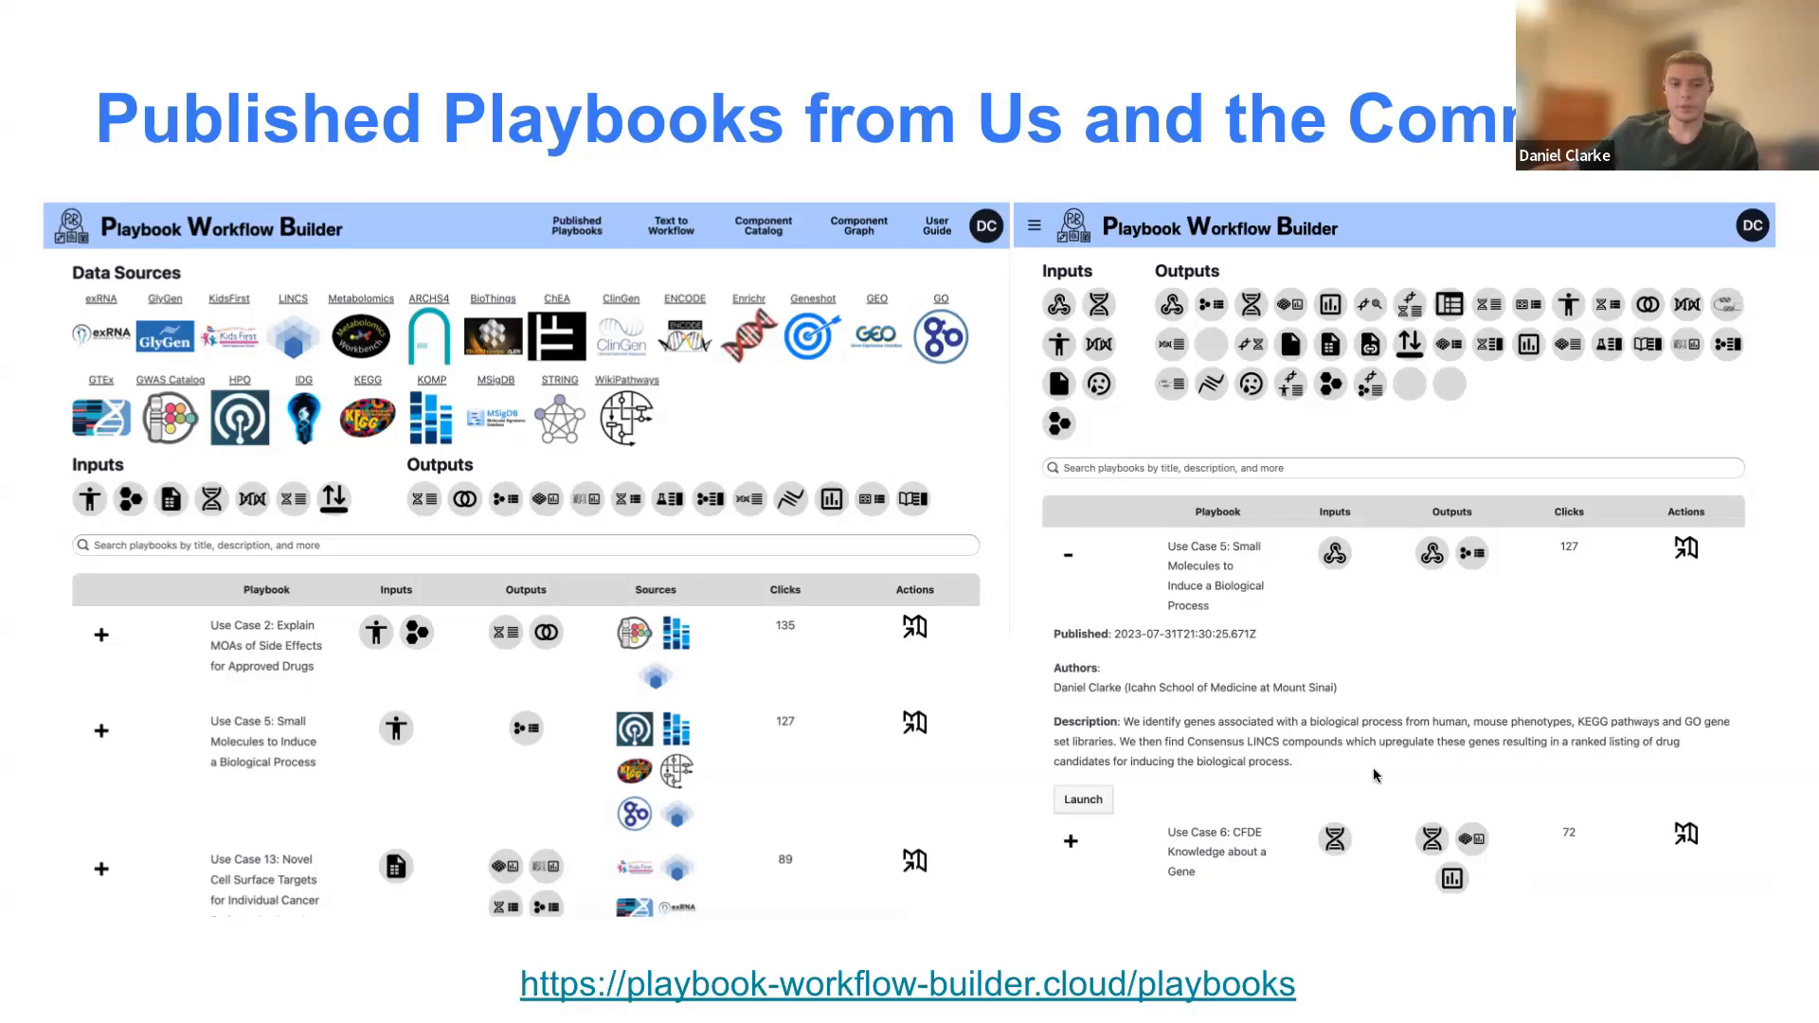
{"action": "left_click", "coordinate": [1442, 663]}
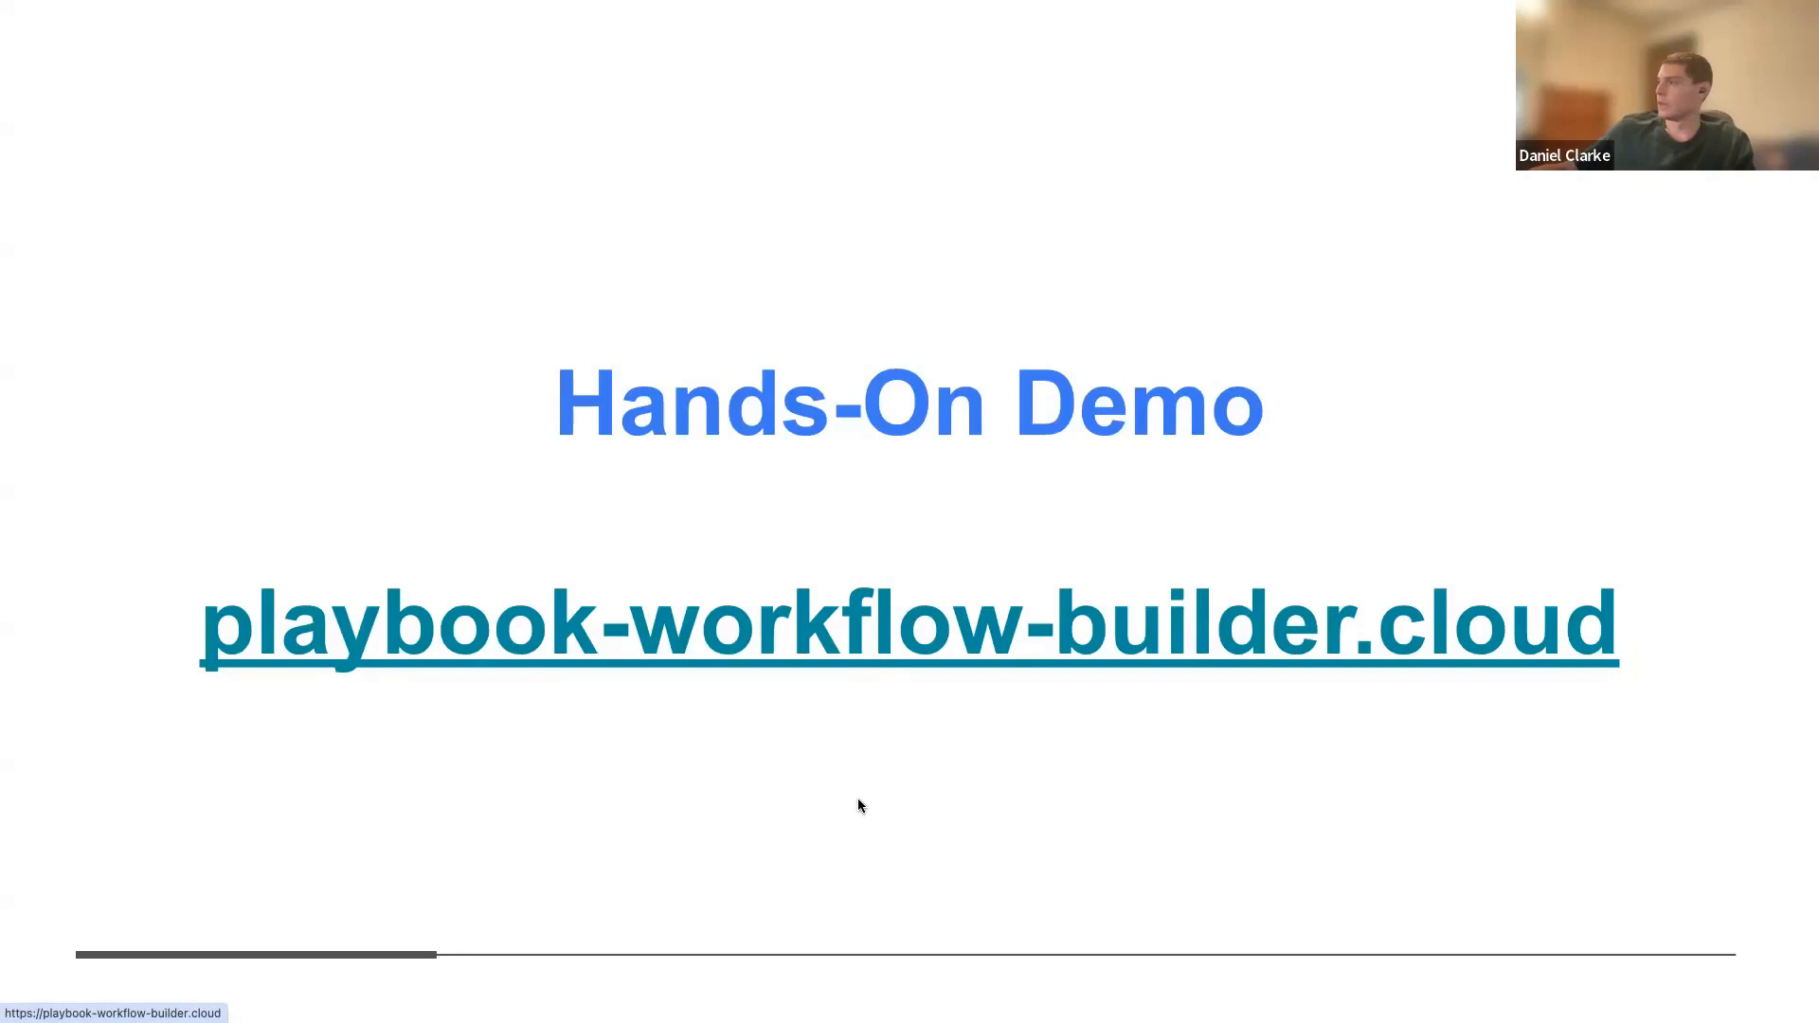
Step: Open playbook-workflow-builder.cloud in a maximized Chrome window and choose the Upload a Gene Count Matrix card
{"action": "left_click", "coordinate": [983, 624]}
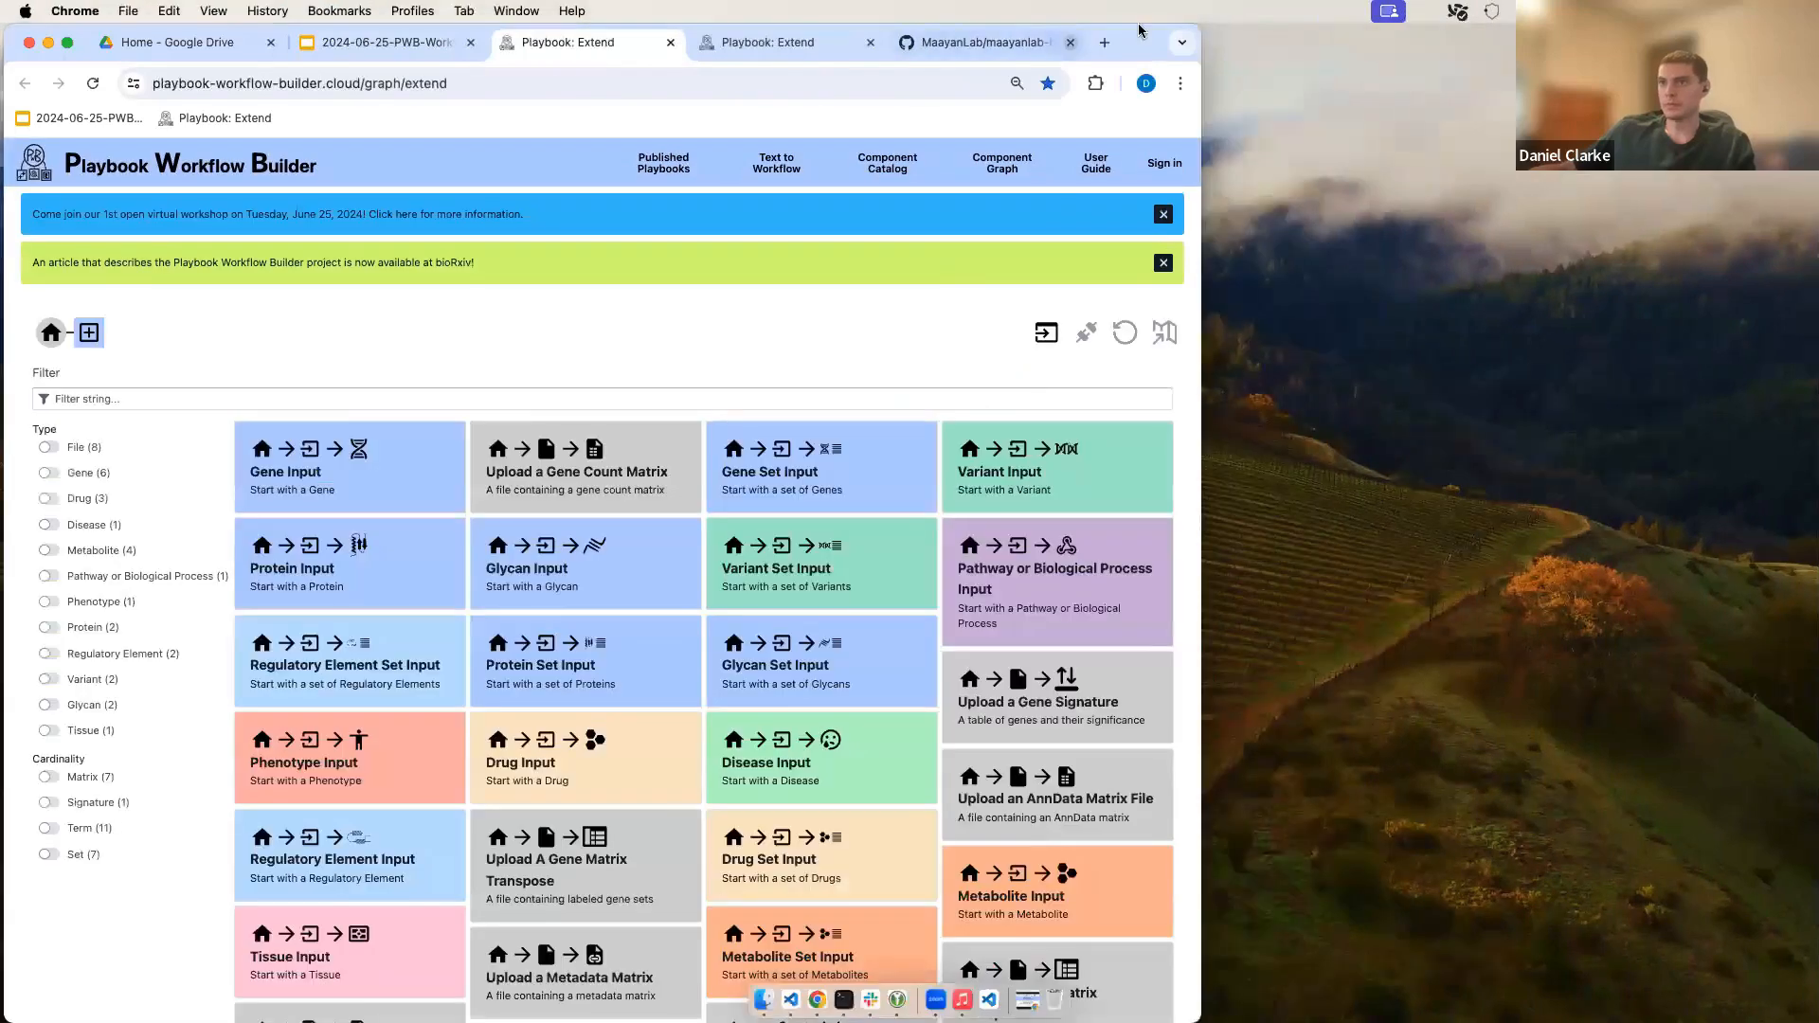
{"action": "double_click", "coordinate": [1134, 44]}
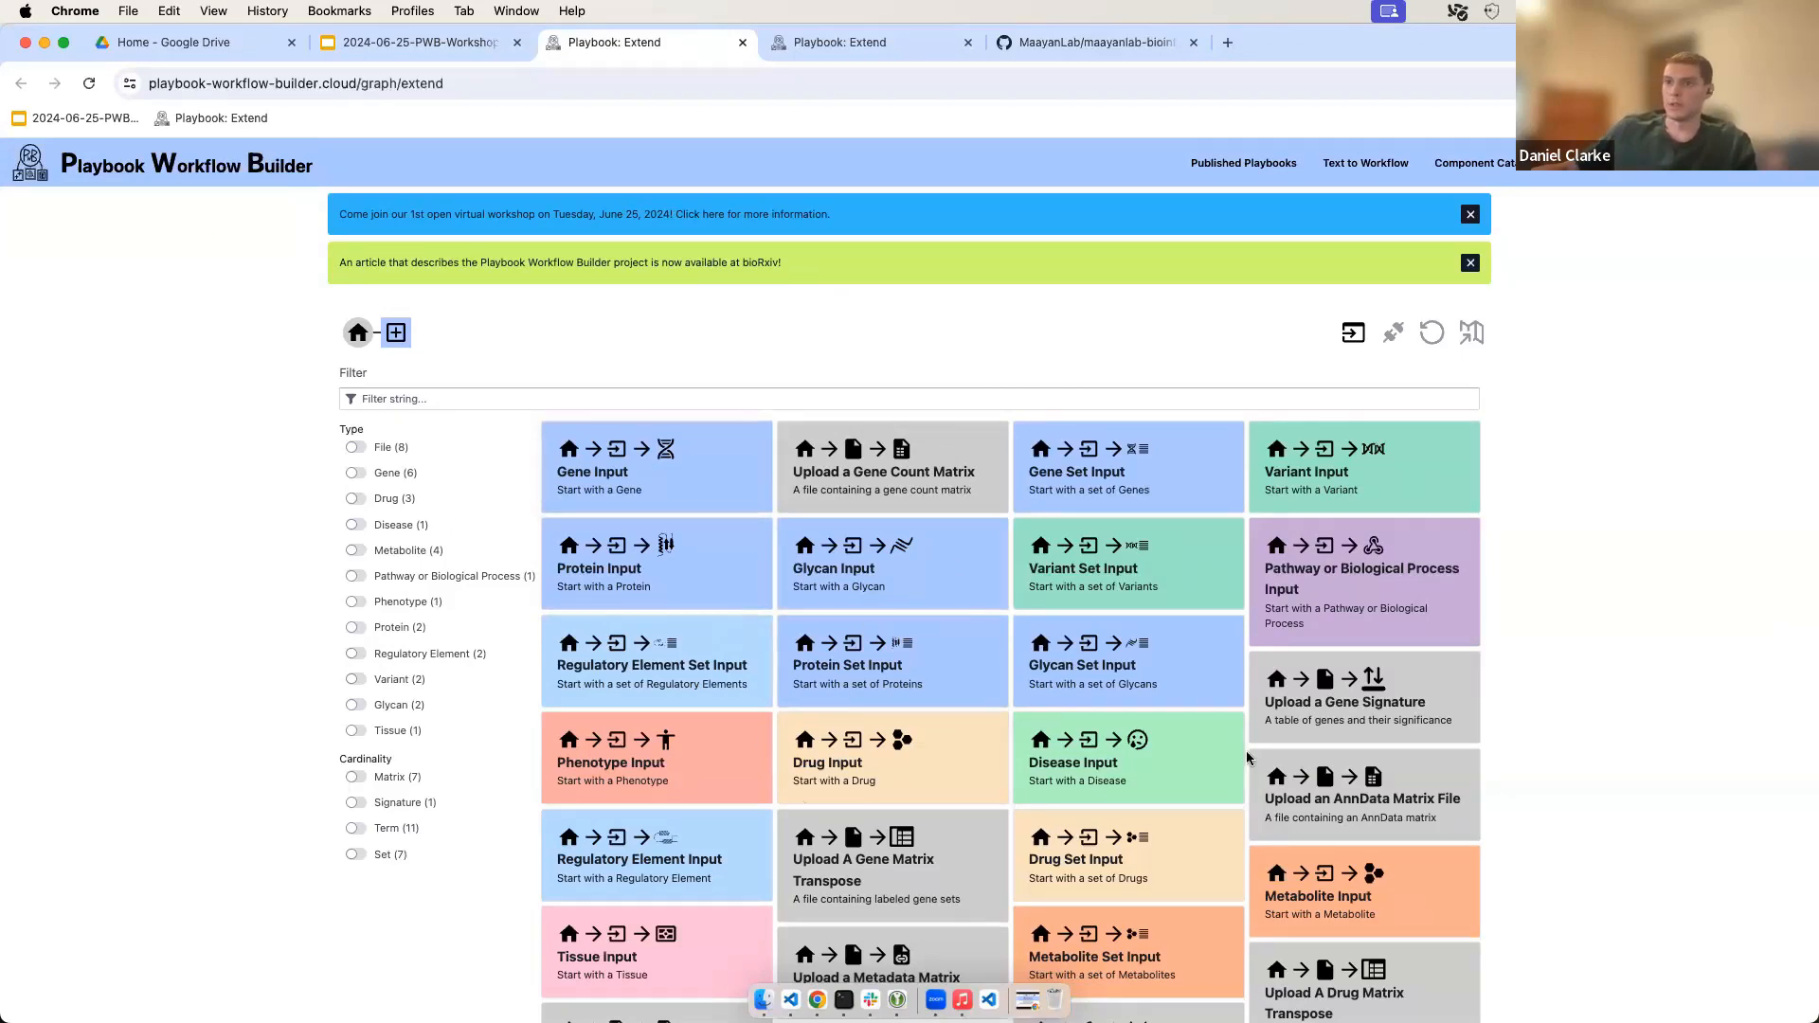
{"action": "scroll", "coordinate": [834, 613], "scroll_direction": "down", "scroll_amount": 3}
{"action": "scroll", "coordinate": [834, 613], "scroll_direction": "up", "scroll_amount": 3}
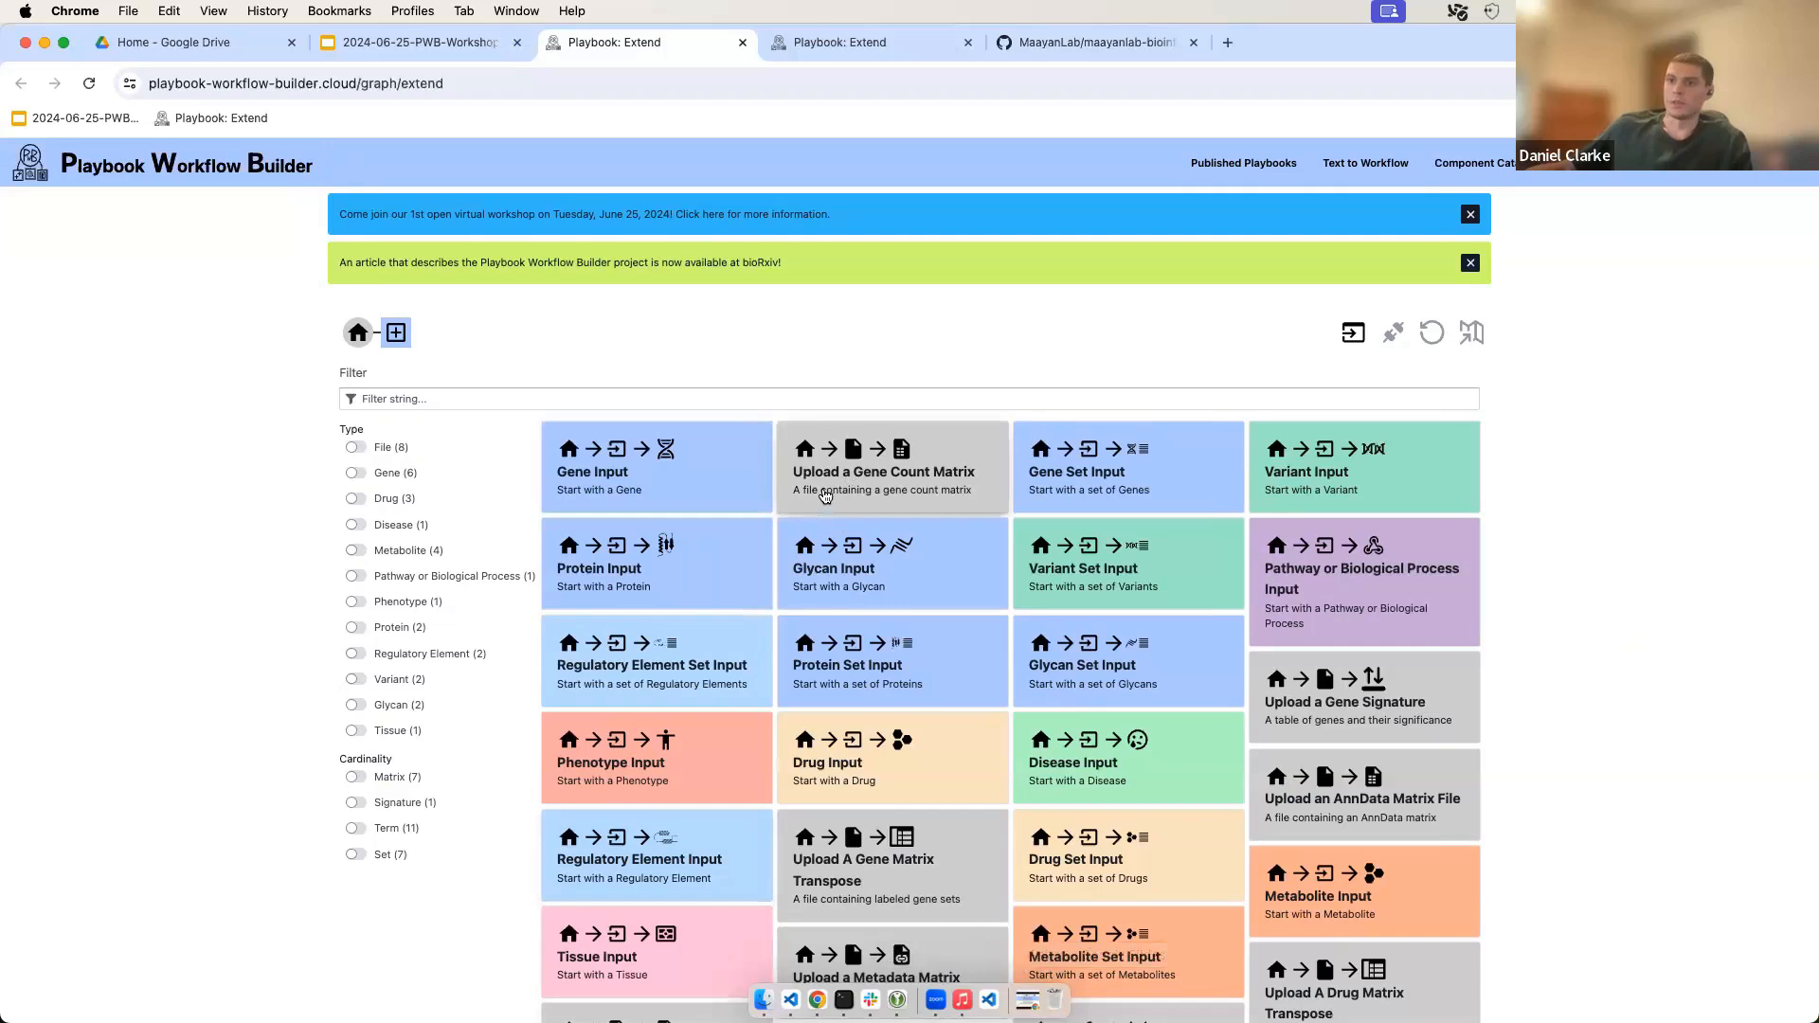
{"action": "left_click", "coordinate": [946, 496]}
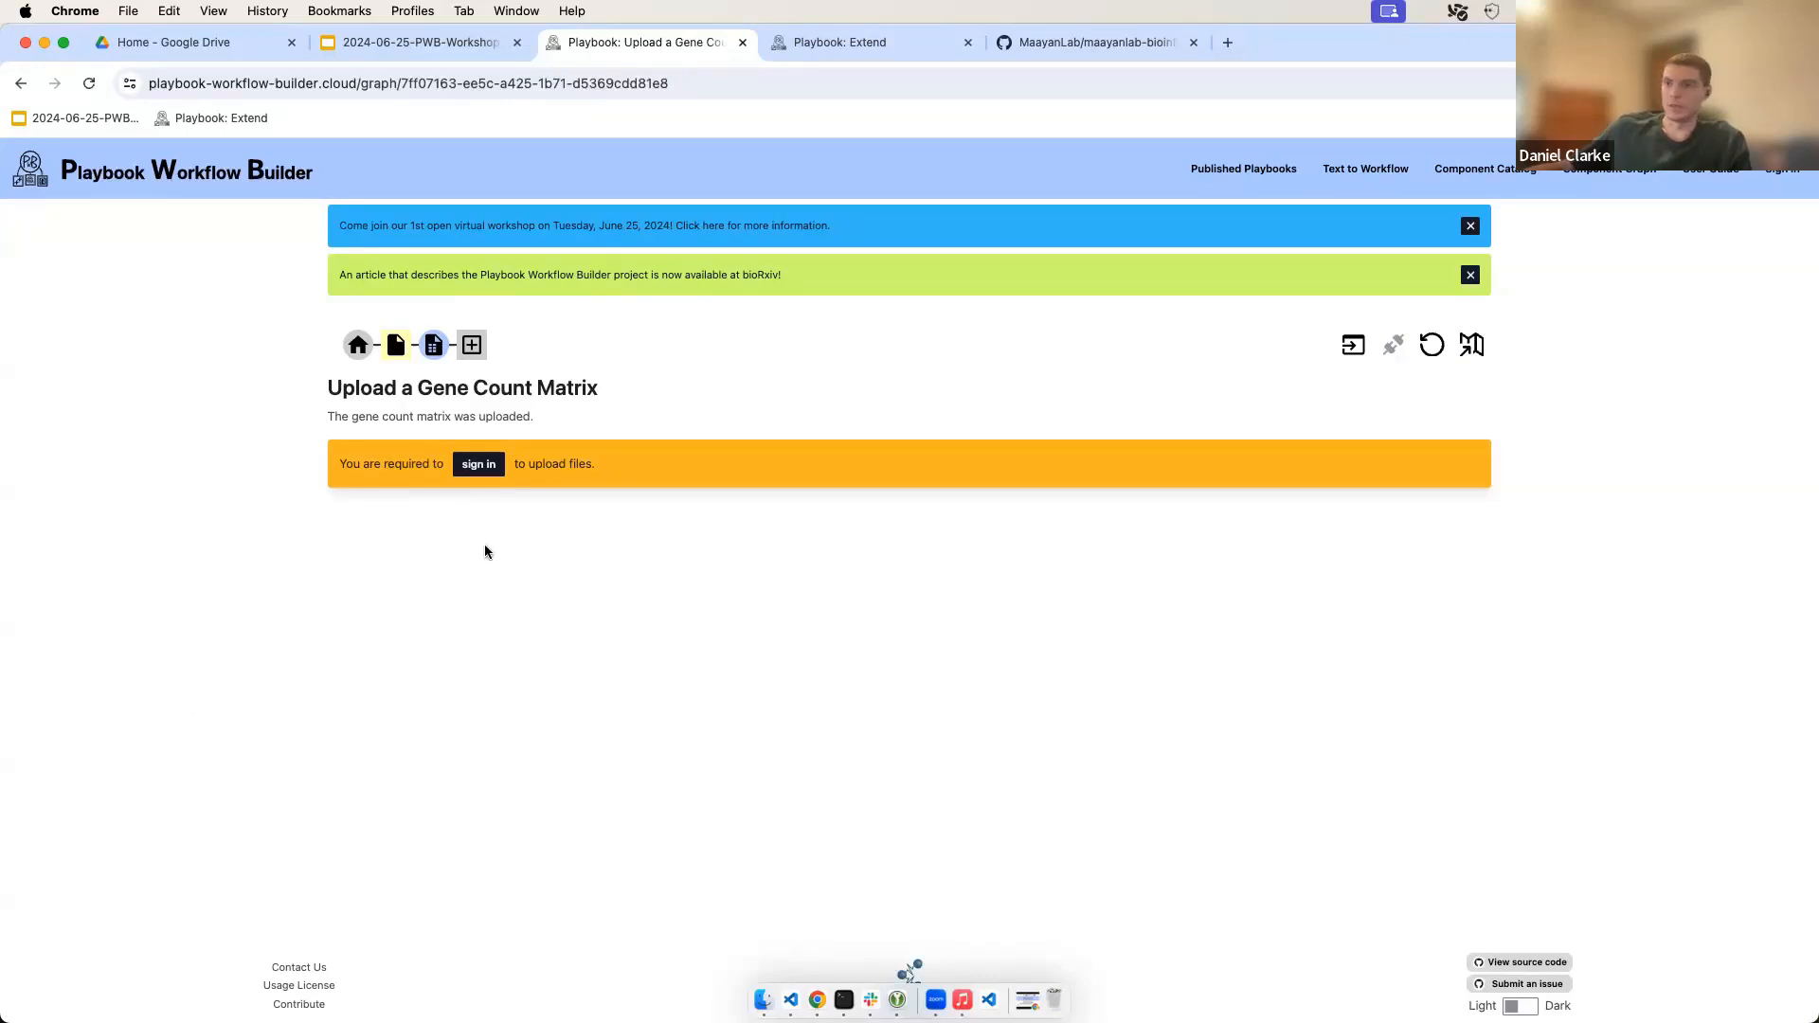
Step: Sign in with ORCID using the autofilled account e-mail and the pasted account password
{"action": "left_click", "coordinate": [478, 464]}
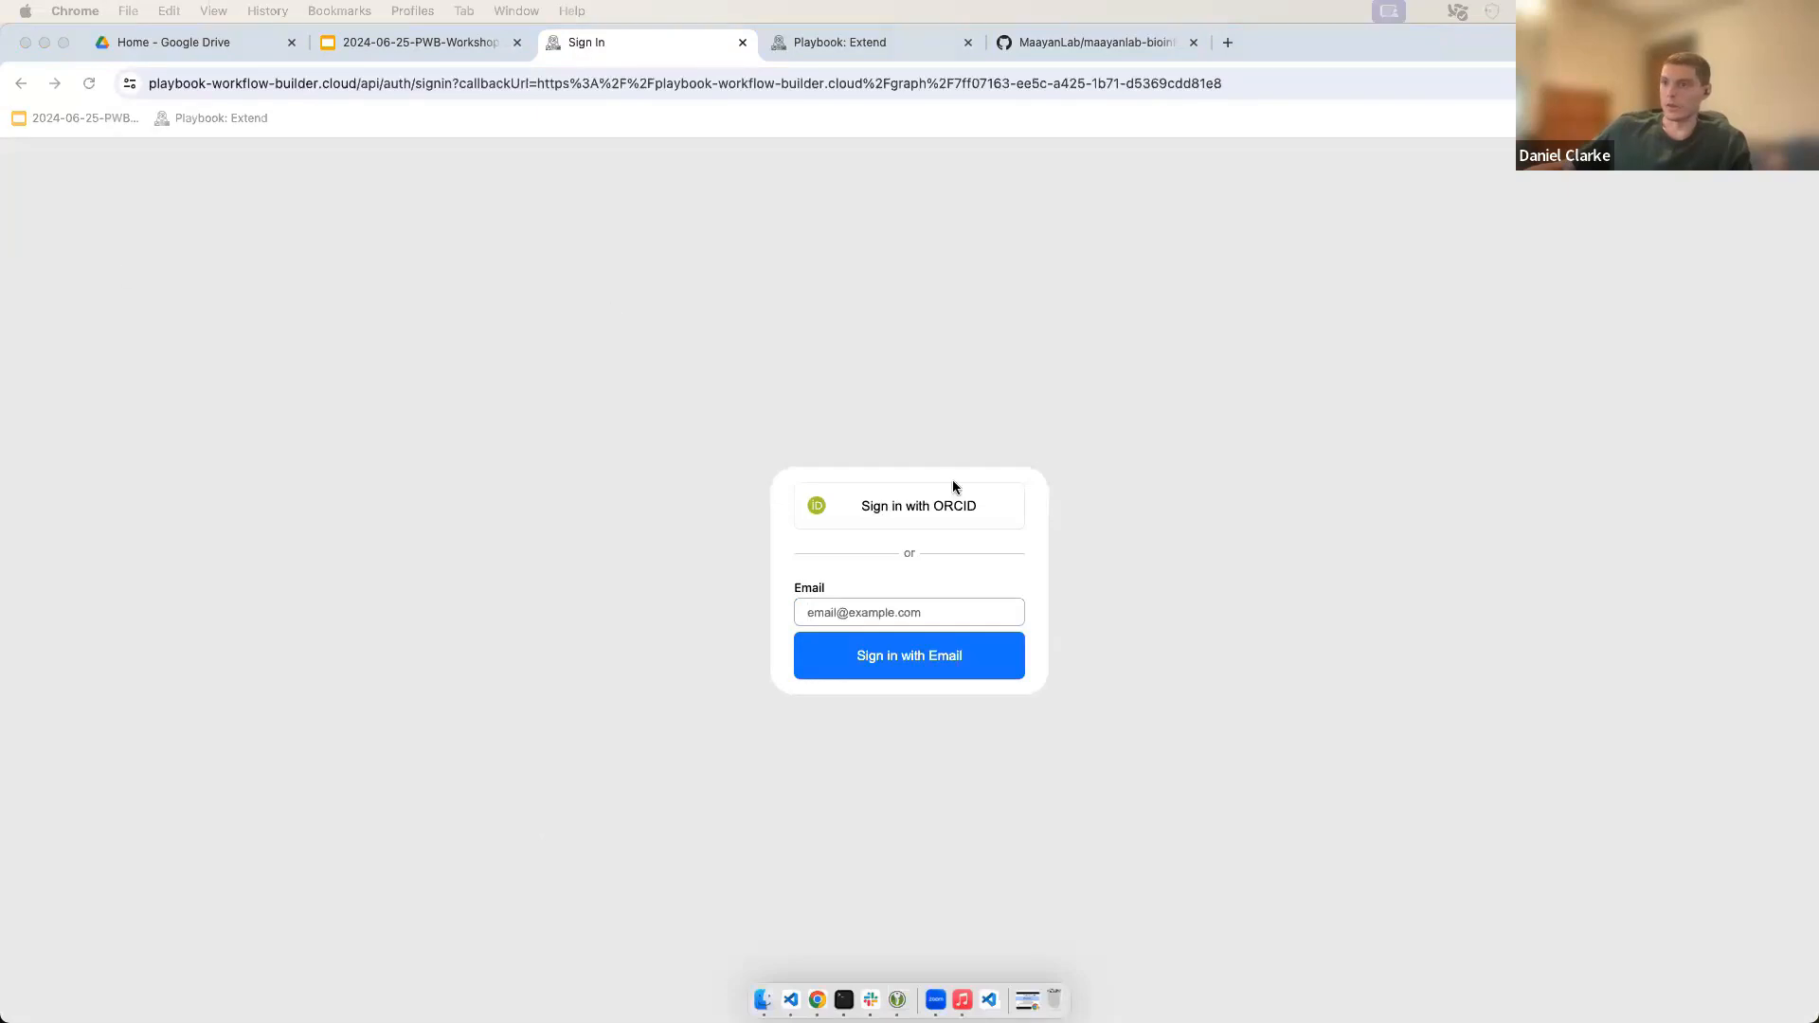
{"action": "left_click", "coordinate": [914, 513]}
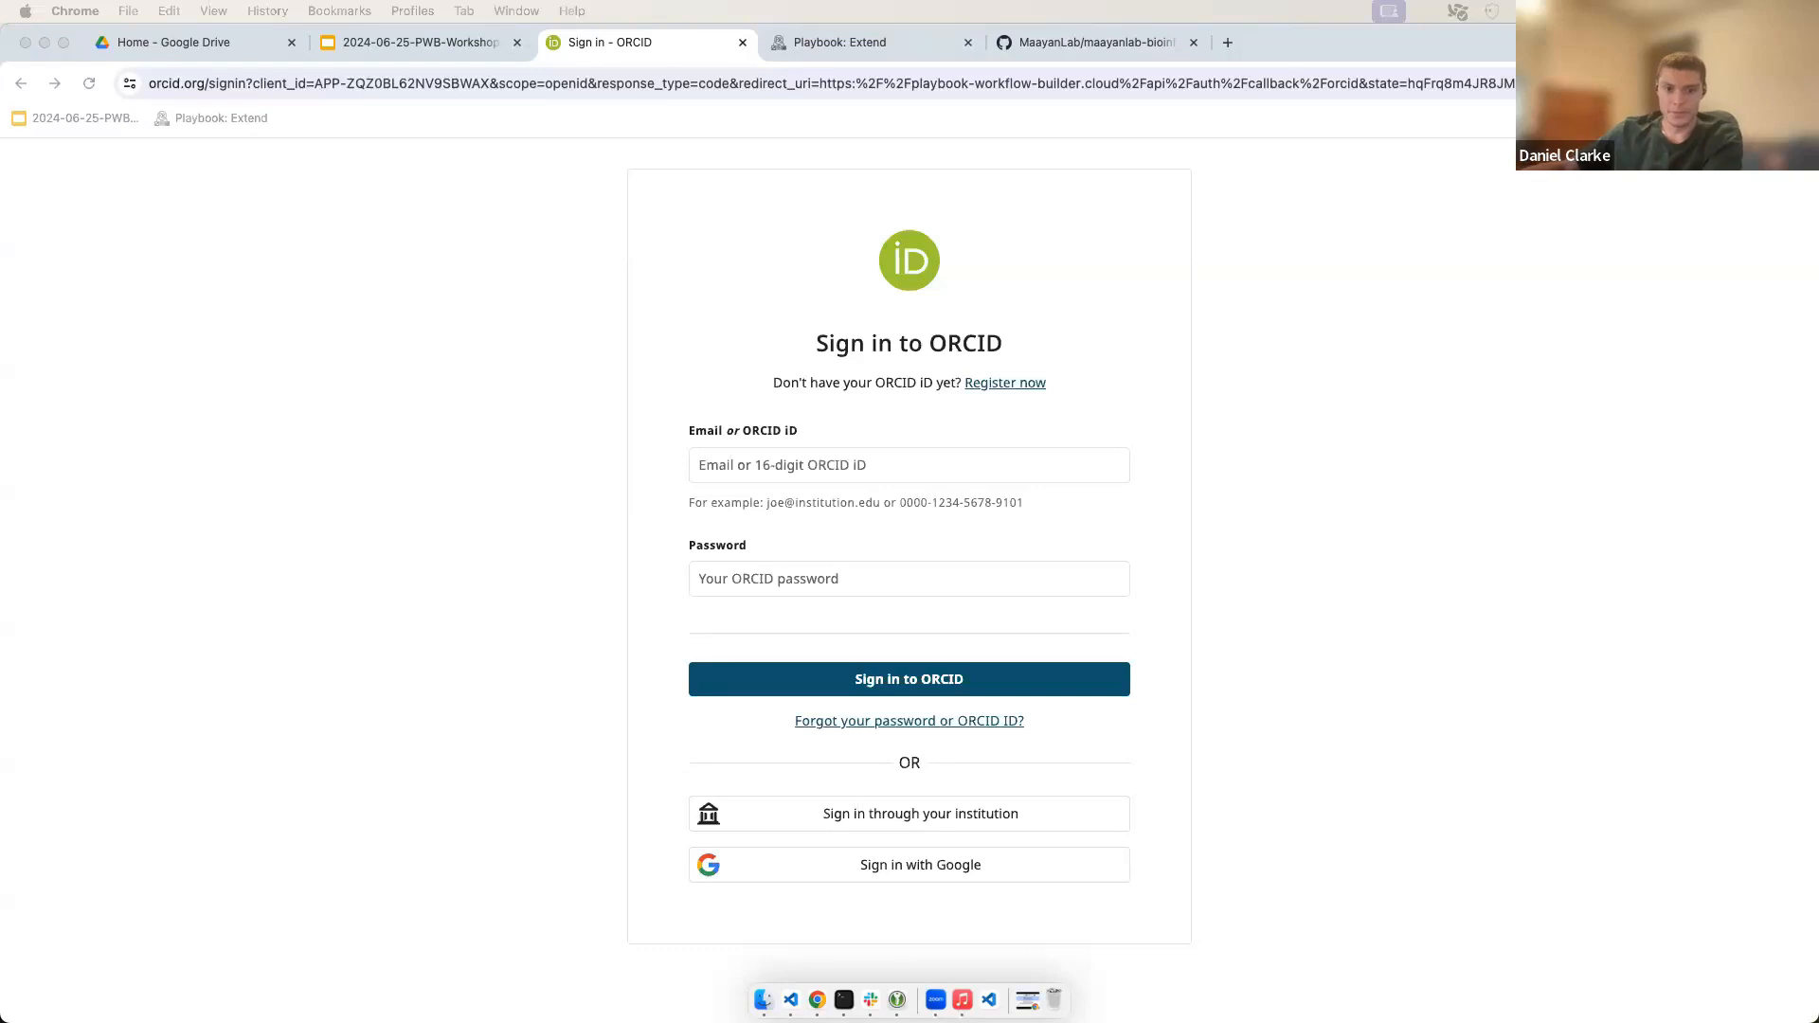
{"action": "left_click", "coordinate": [930, 467]}
{"action": "key", "text": "Down"}
{"action": "key", "text": "Return"}
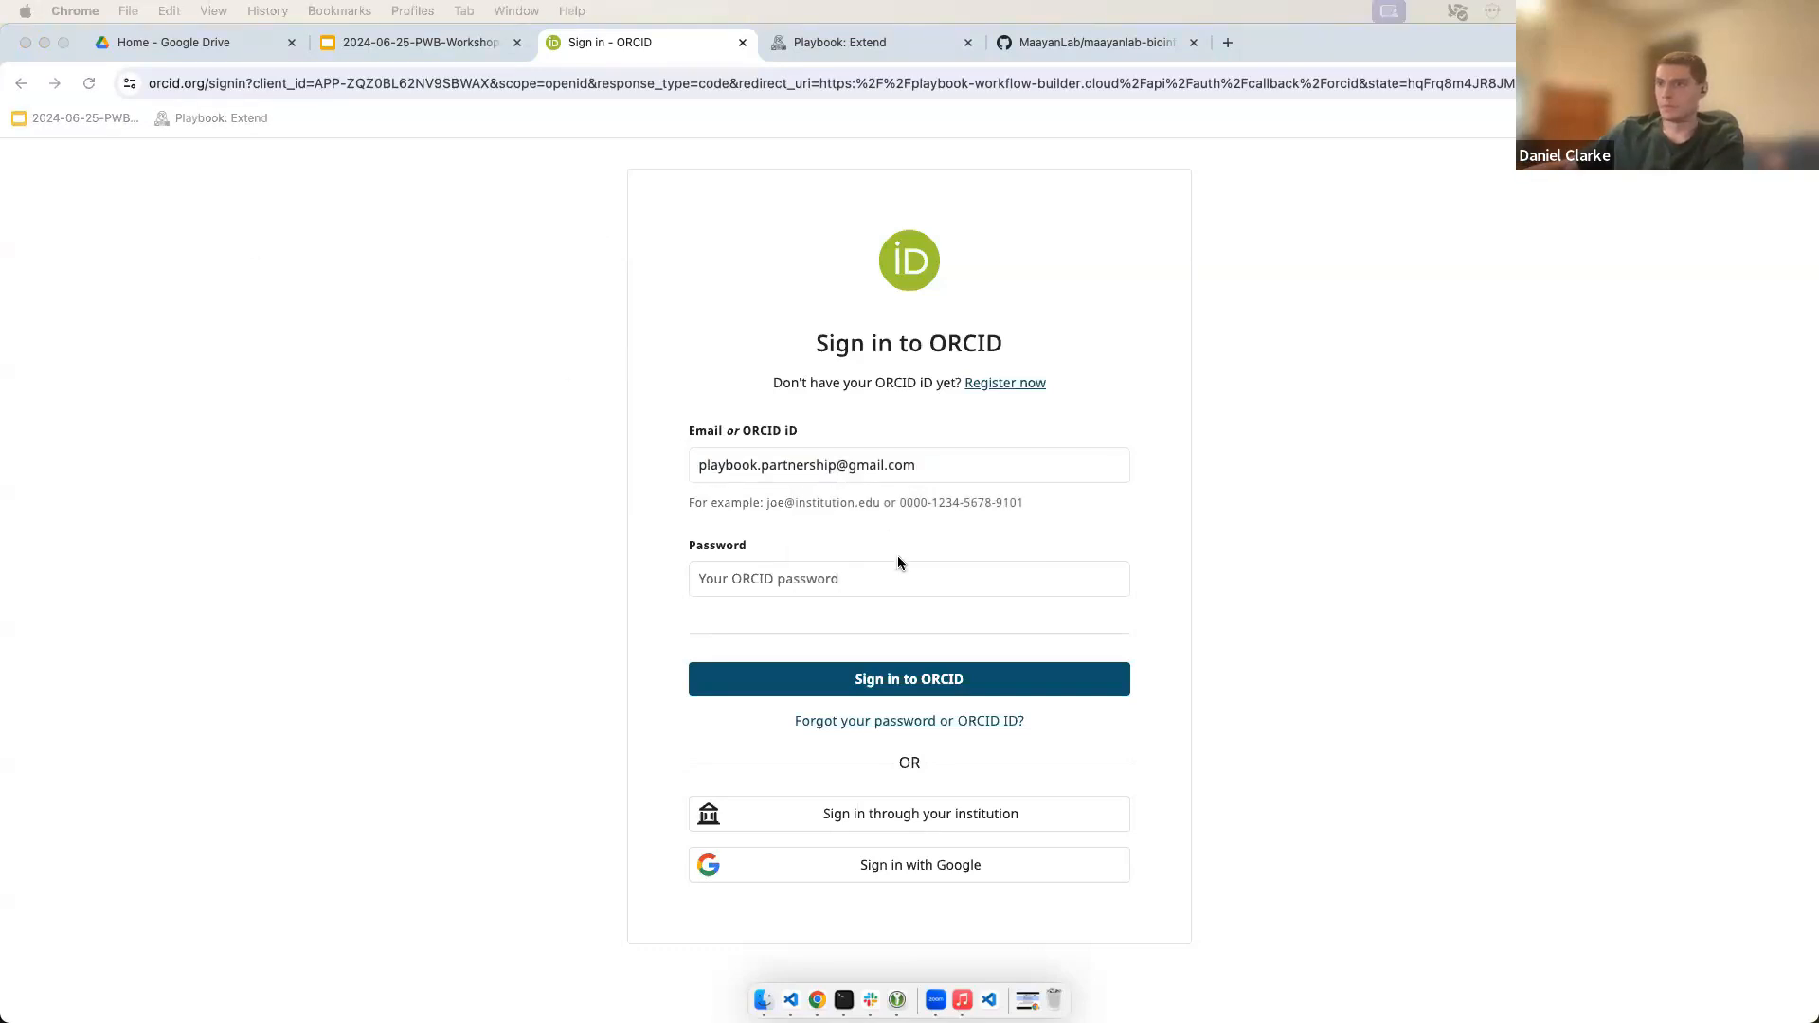
{"action": "left_click", "coordinate": [878, 590]}
{"action": "key", "text": "super+v"}
{"action": "key", "text": "Return"}
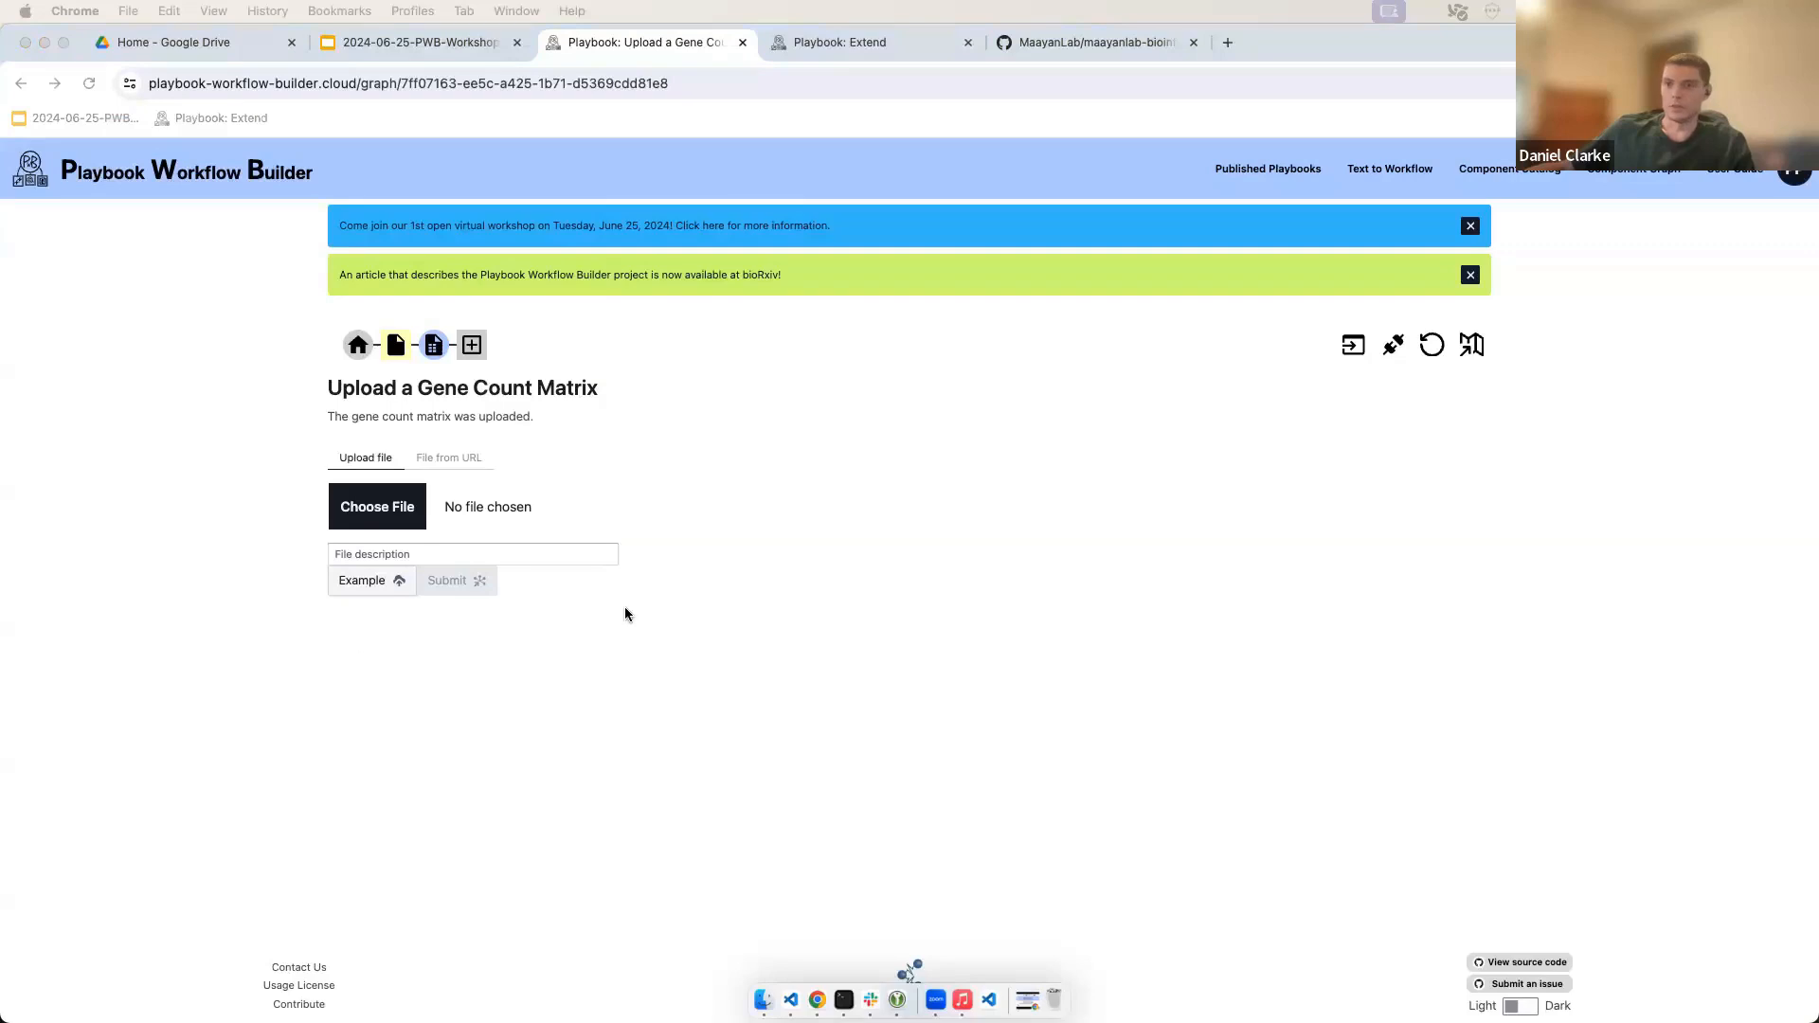
Step: Load the example gene count matrix example.tsv instead of browsing for a local file
{"action": "left_click", "coordinate": [383, 512]}
{"action": "left_click", "coordinate": [400, 520]}
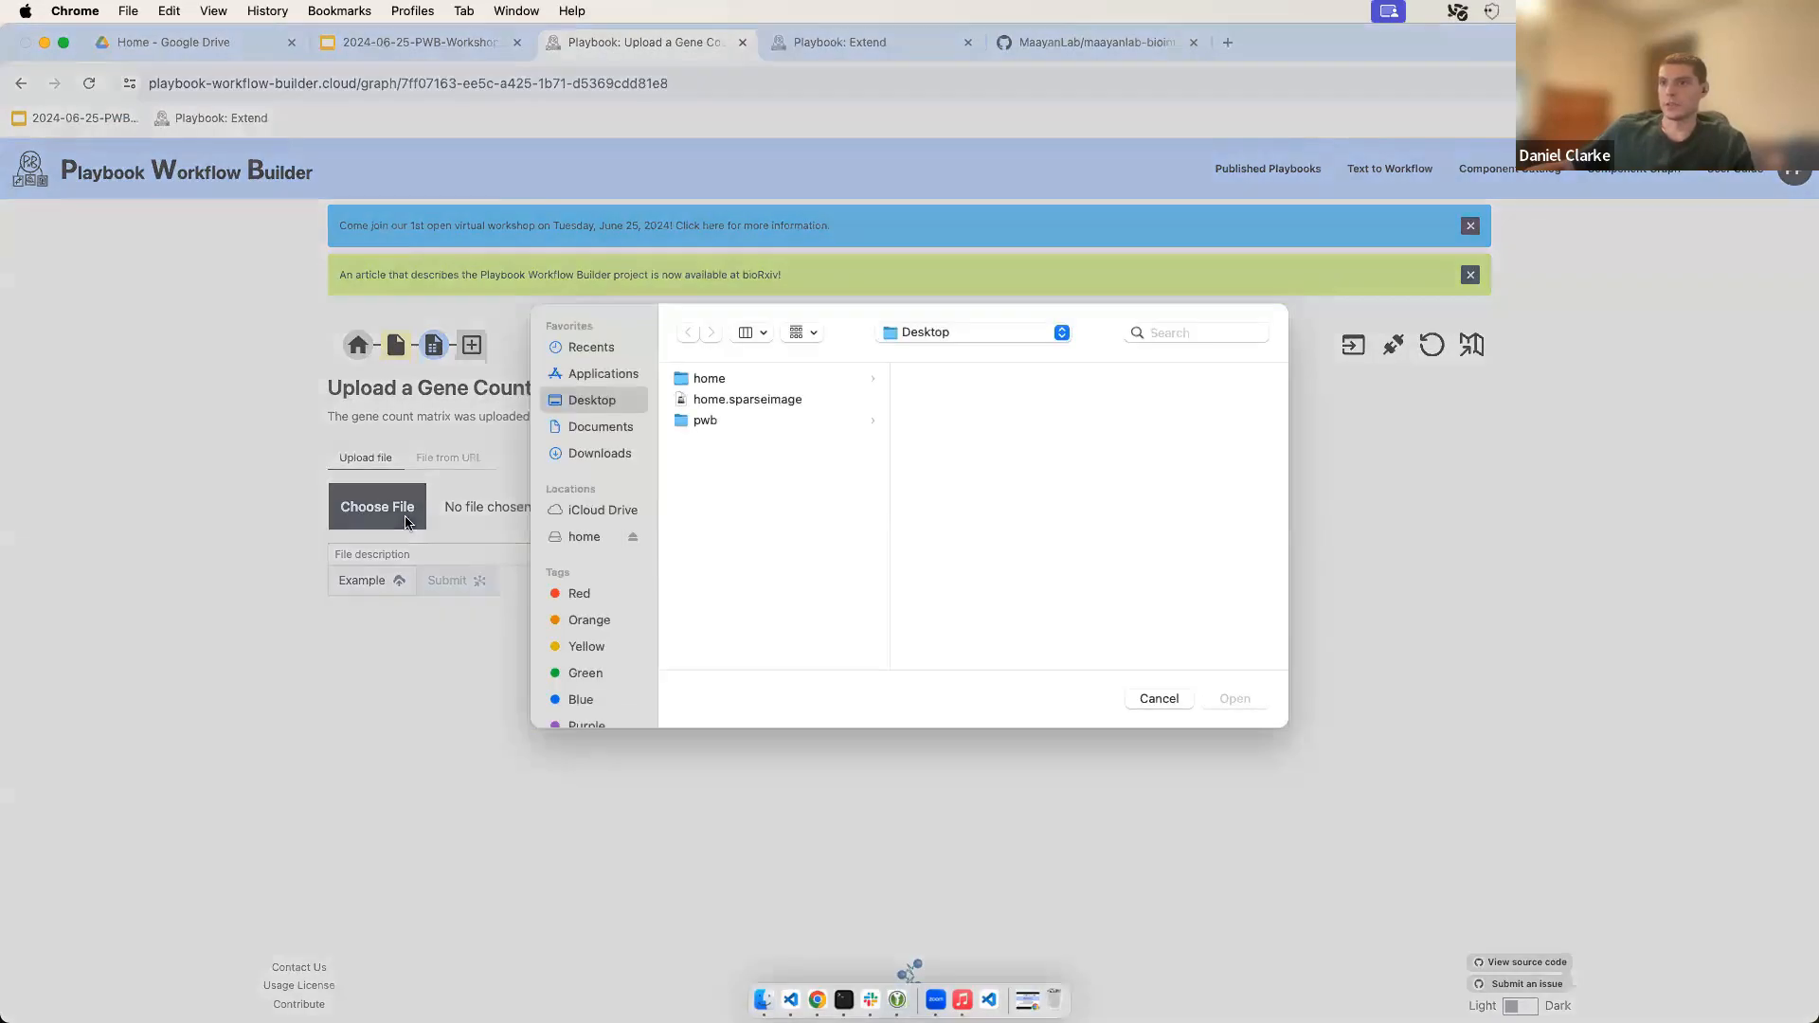
{"action": "key", "text": "Escape"}
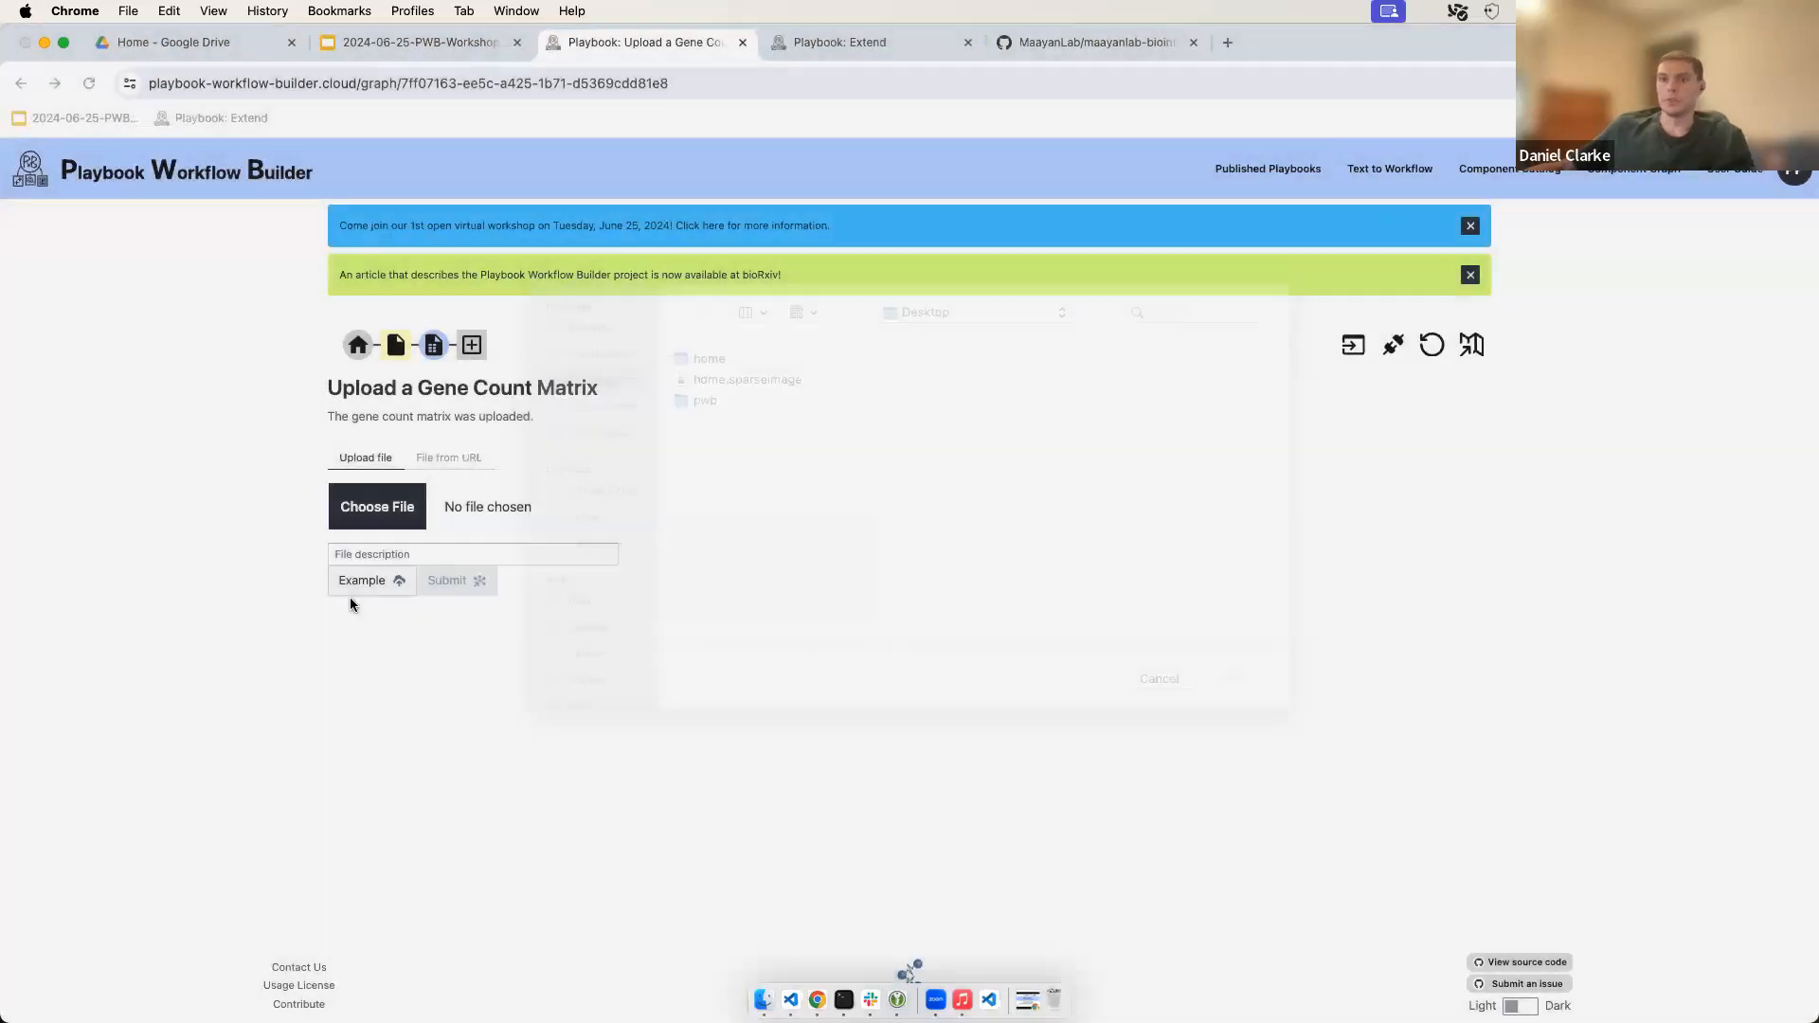
{"action": "left_click", "coordinate": [357, 581]}
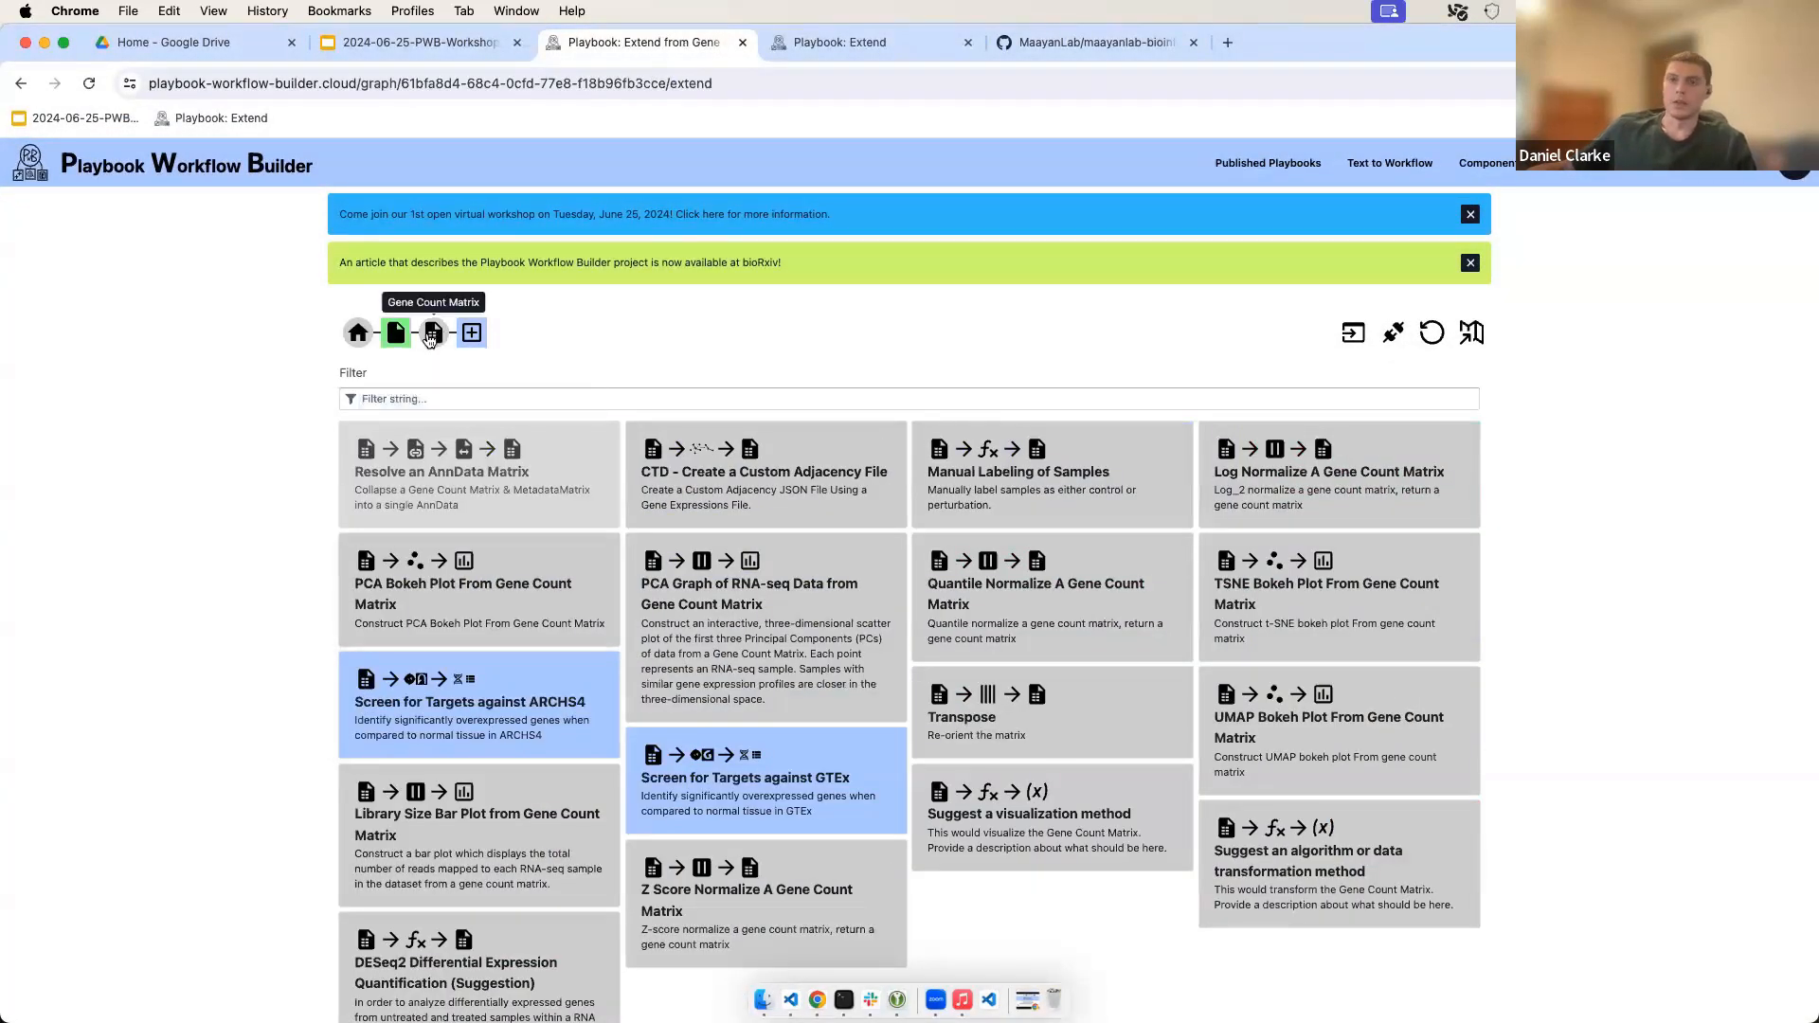
Step: Review the 35238 × 6 melanocyte/melanoma matrix, download a copy, and list follow-on steps
{"action": "left_click", "coordinate": [431, 333]}
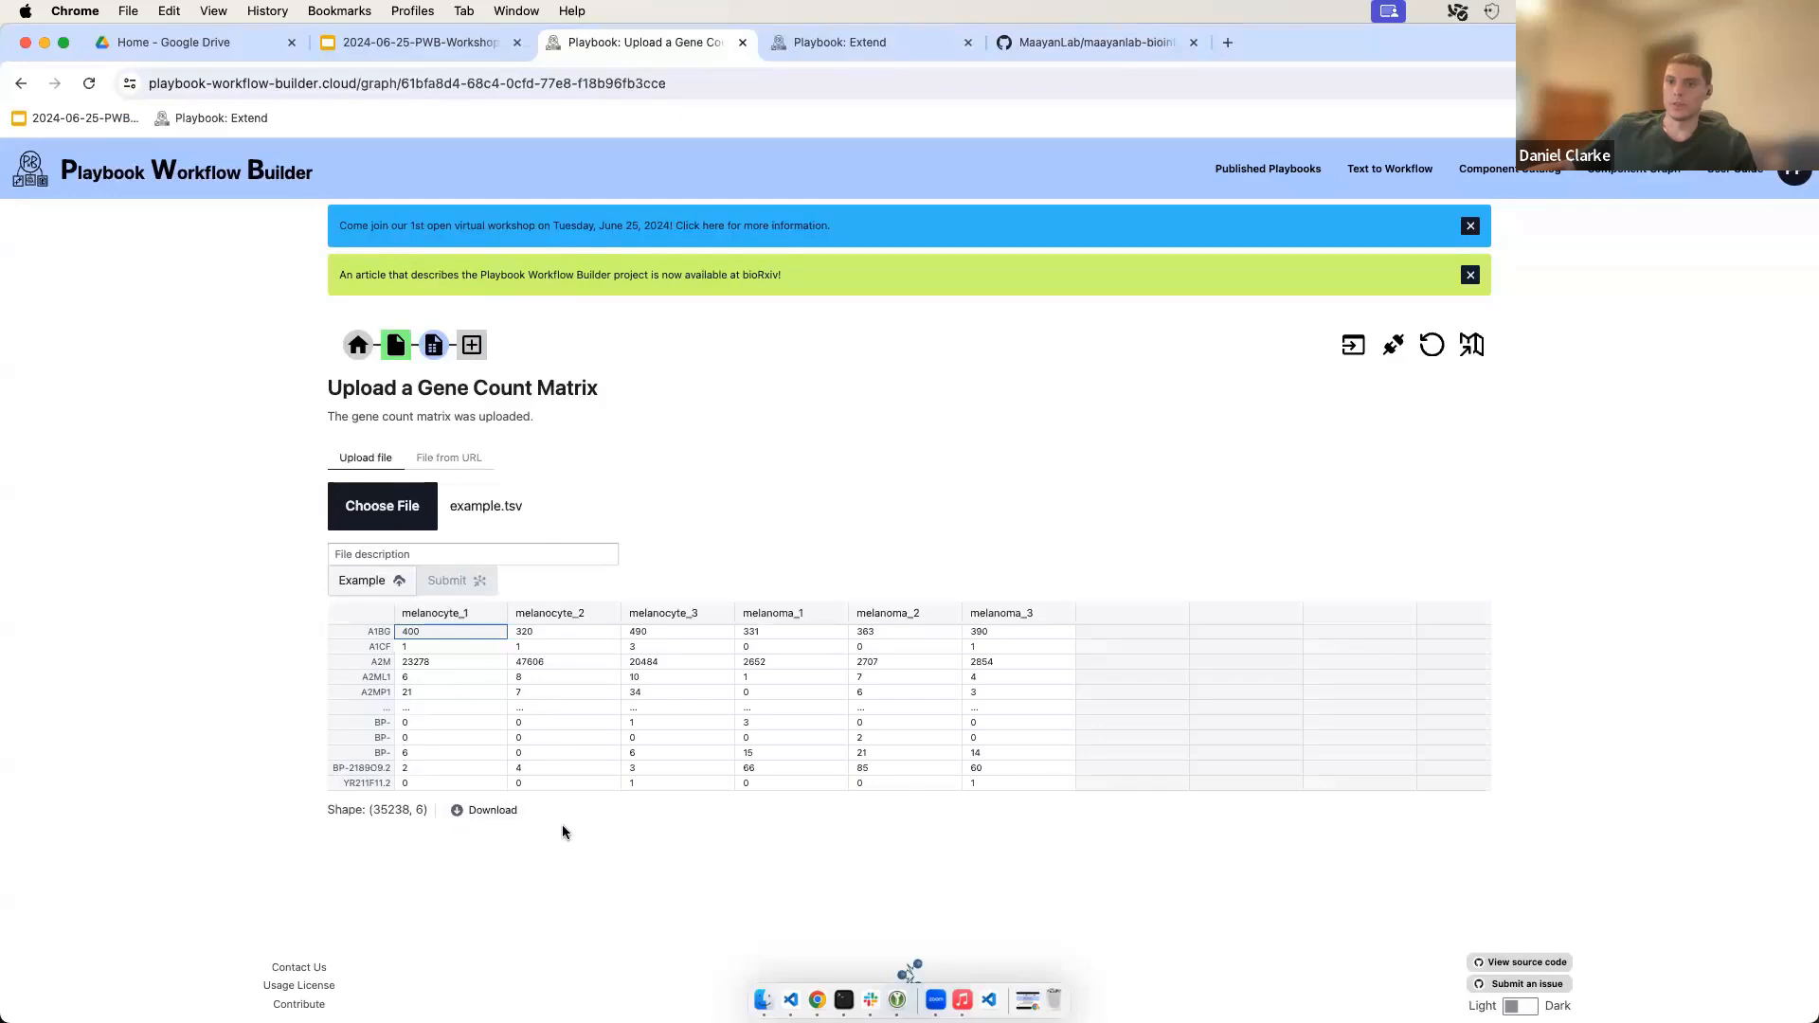
{"action": "left_click_drag", "start_coordinate": [457, 621], "coordinate": [690, 617]}
{"action": "left_click", "coordinate": [804, 621]}
{"action": "left_click_drag", "start_coordinate": [804, 620], "coordinate": [1015, 638]}
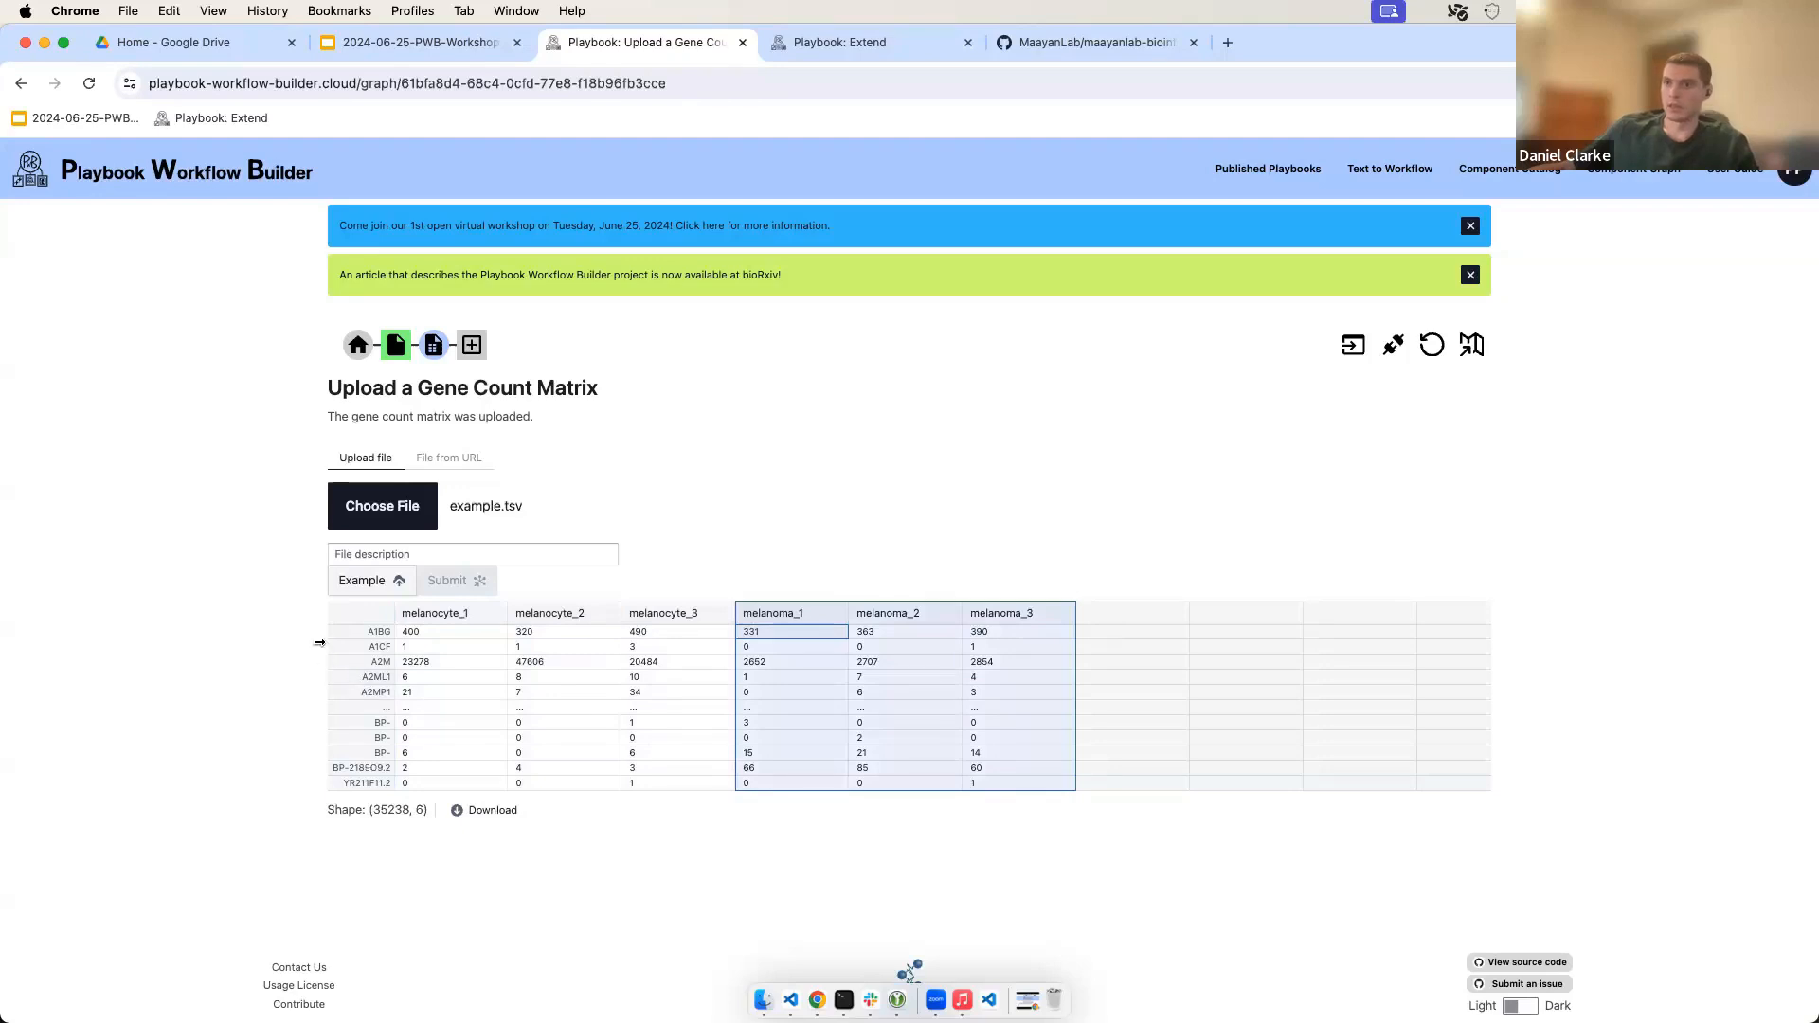
{"action": "left_click_drag", "start_coordinate": [360, 632], "coordinate": [361, 783]}
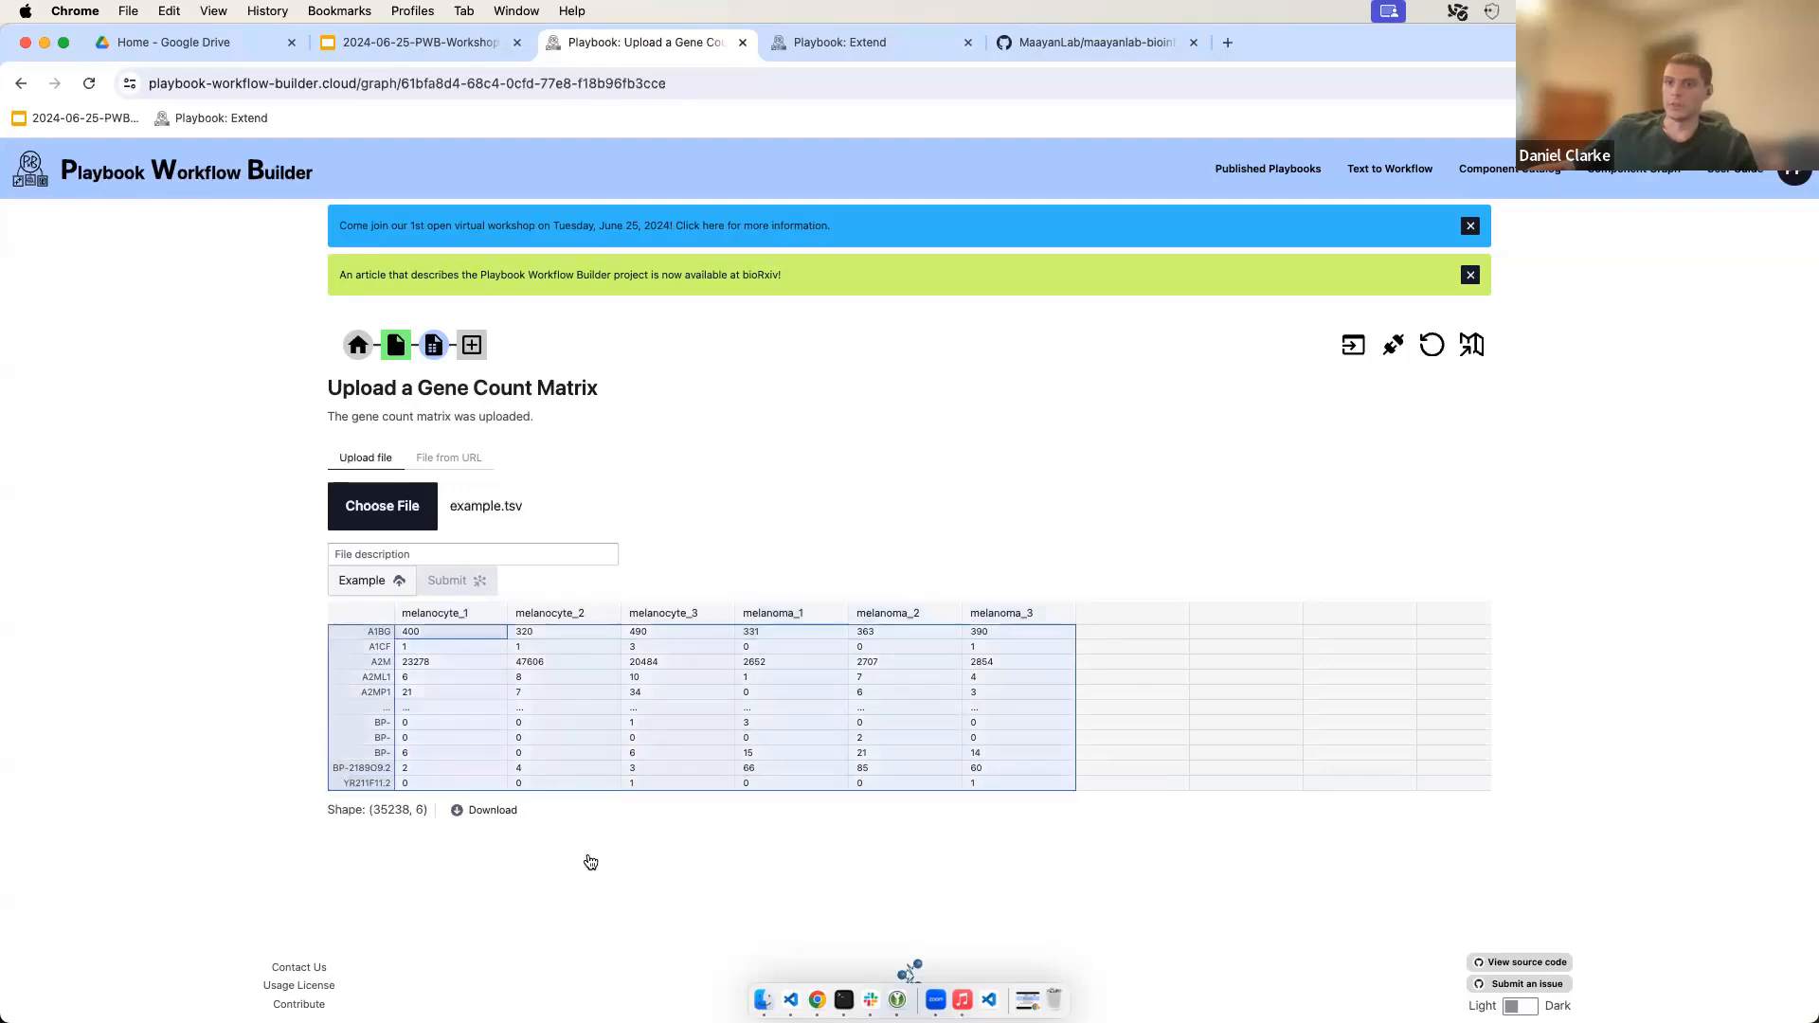
{"action": "left_click", "coordinate": [475, 707]}
{"action": "left_click", "coordinate": [507, 813]}
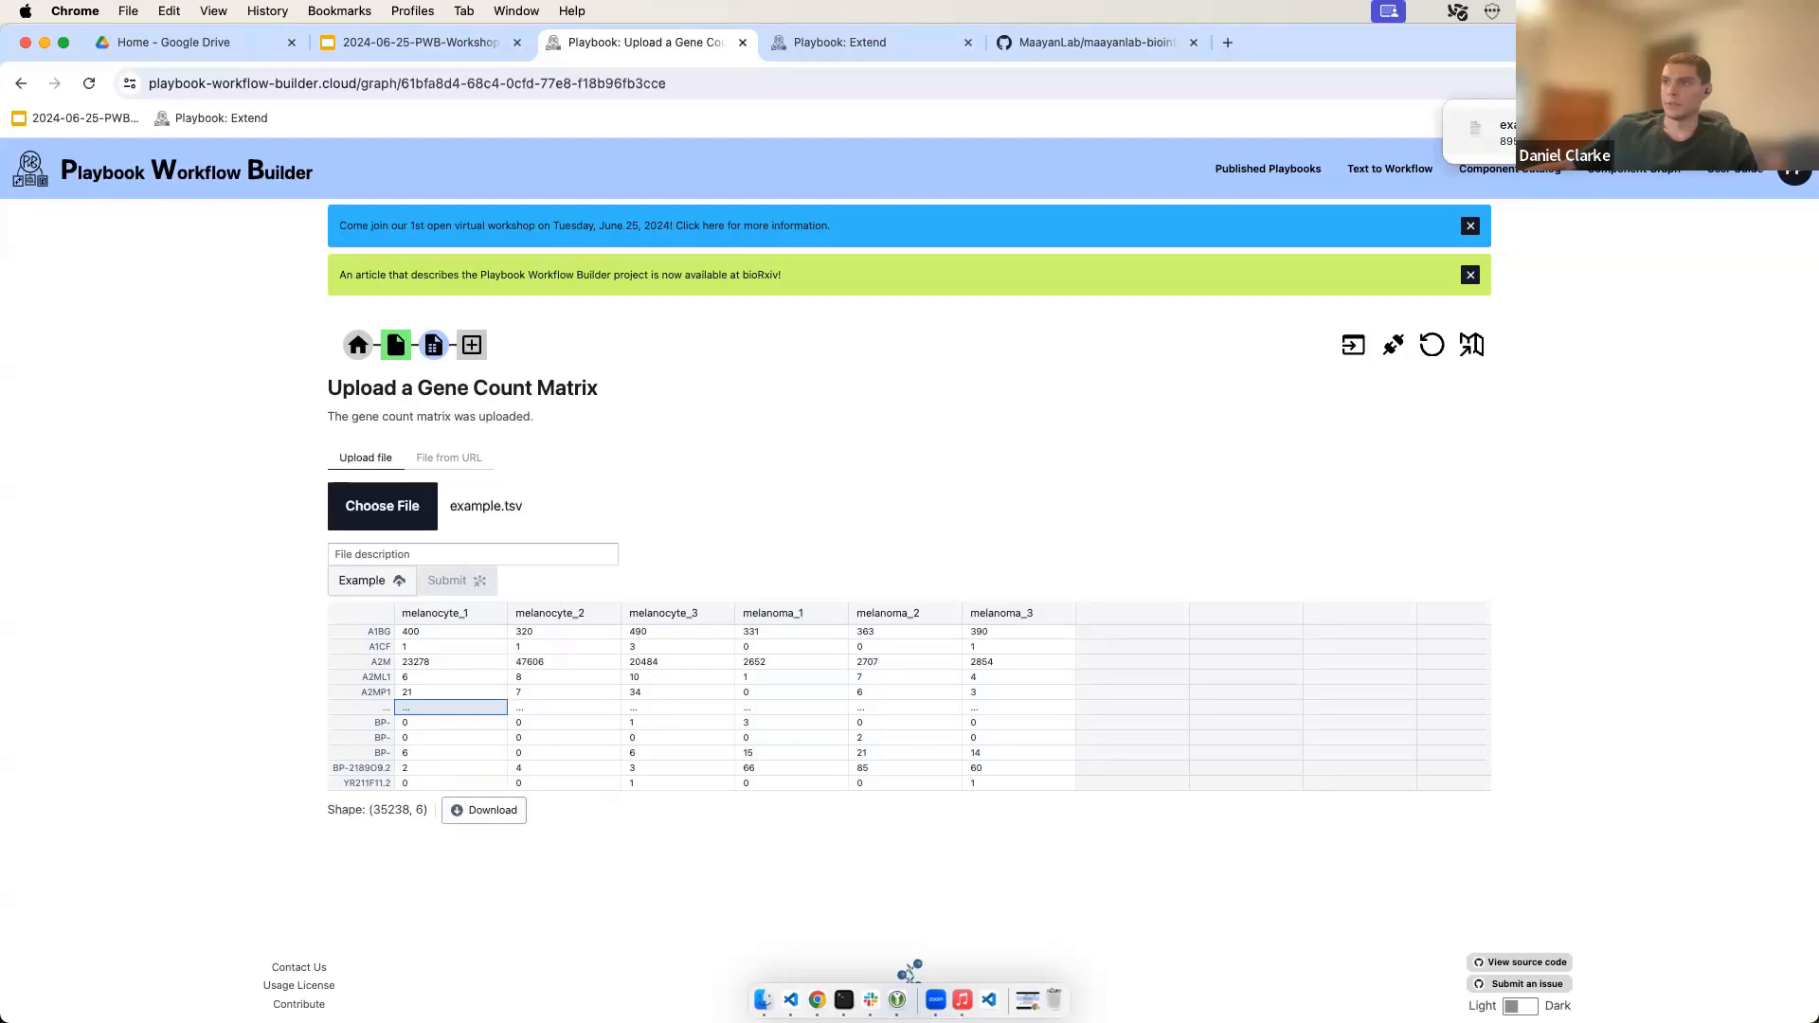
{"action": "left_click", "coordinate": [475, 346]}
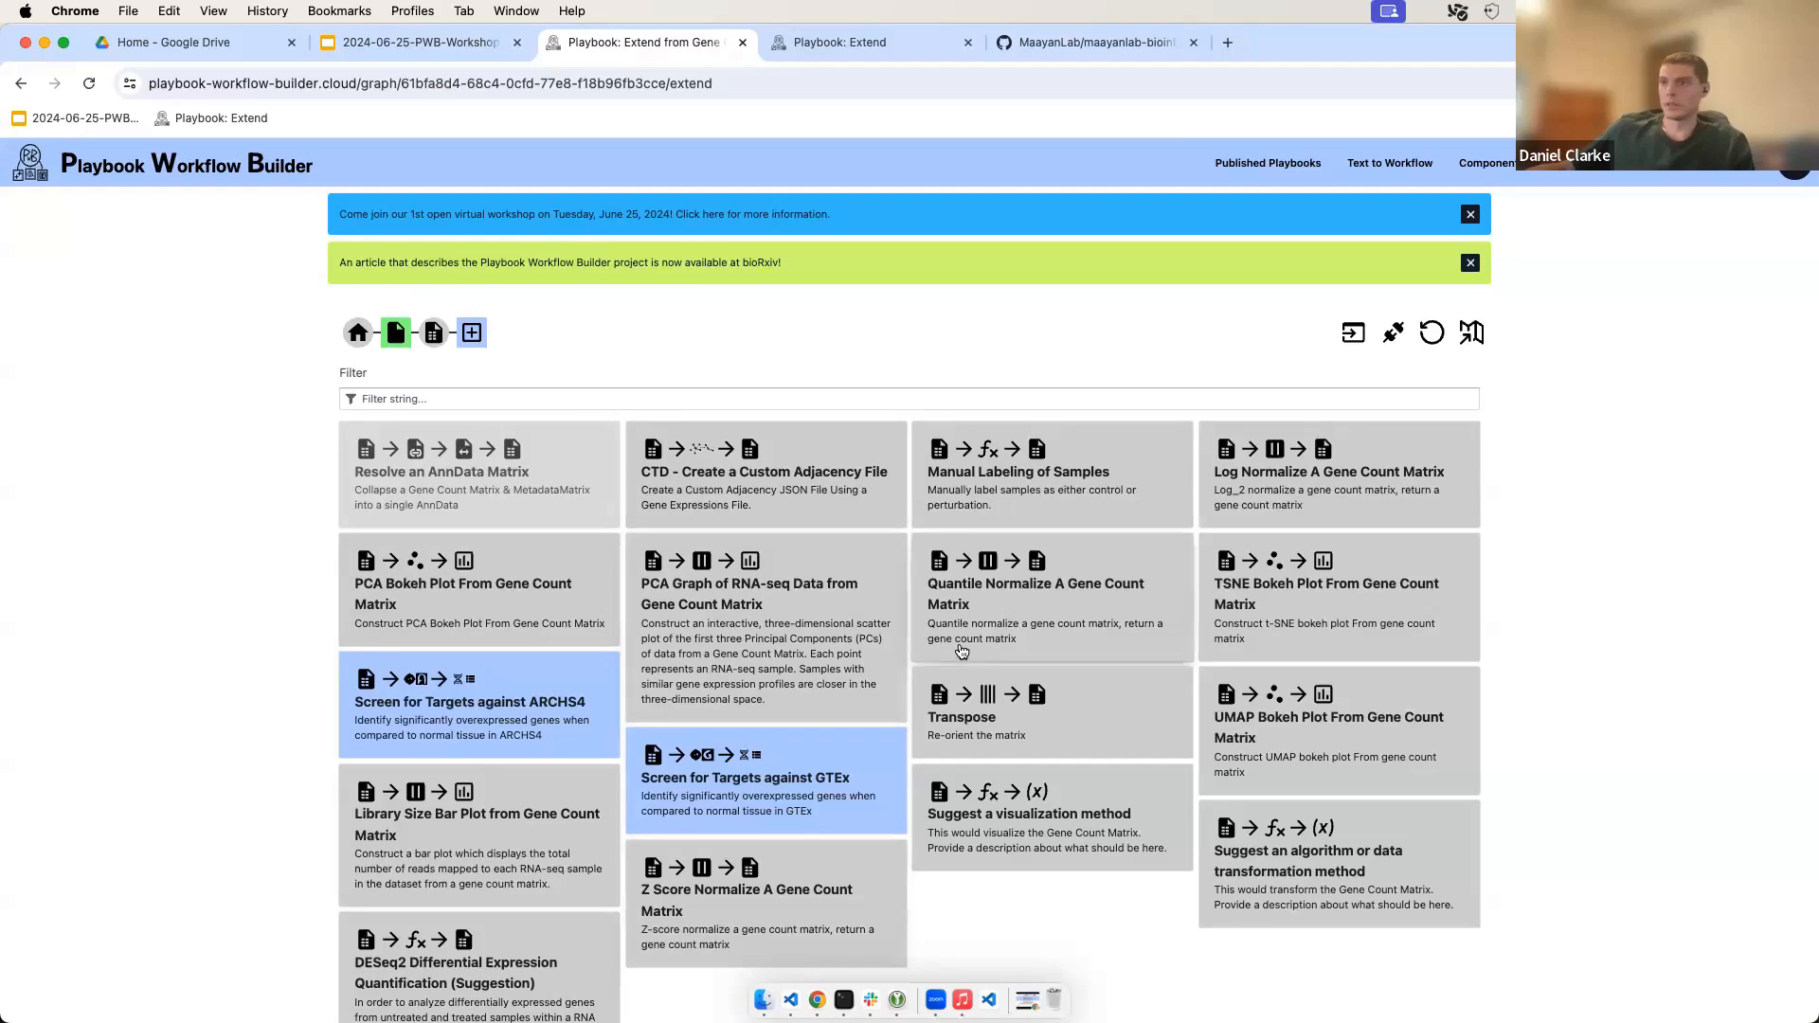
{"action": "scroll", "coordinate": [779, 749], "scroll_direction": "down", "scroll_amount": 5}
{"action": "scroll", "coordinate": [1090, 769], "scroll_direction": "up", "scroll_amount": 5}
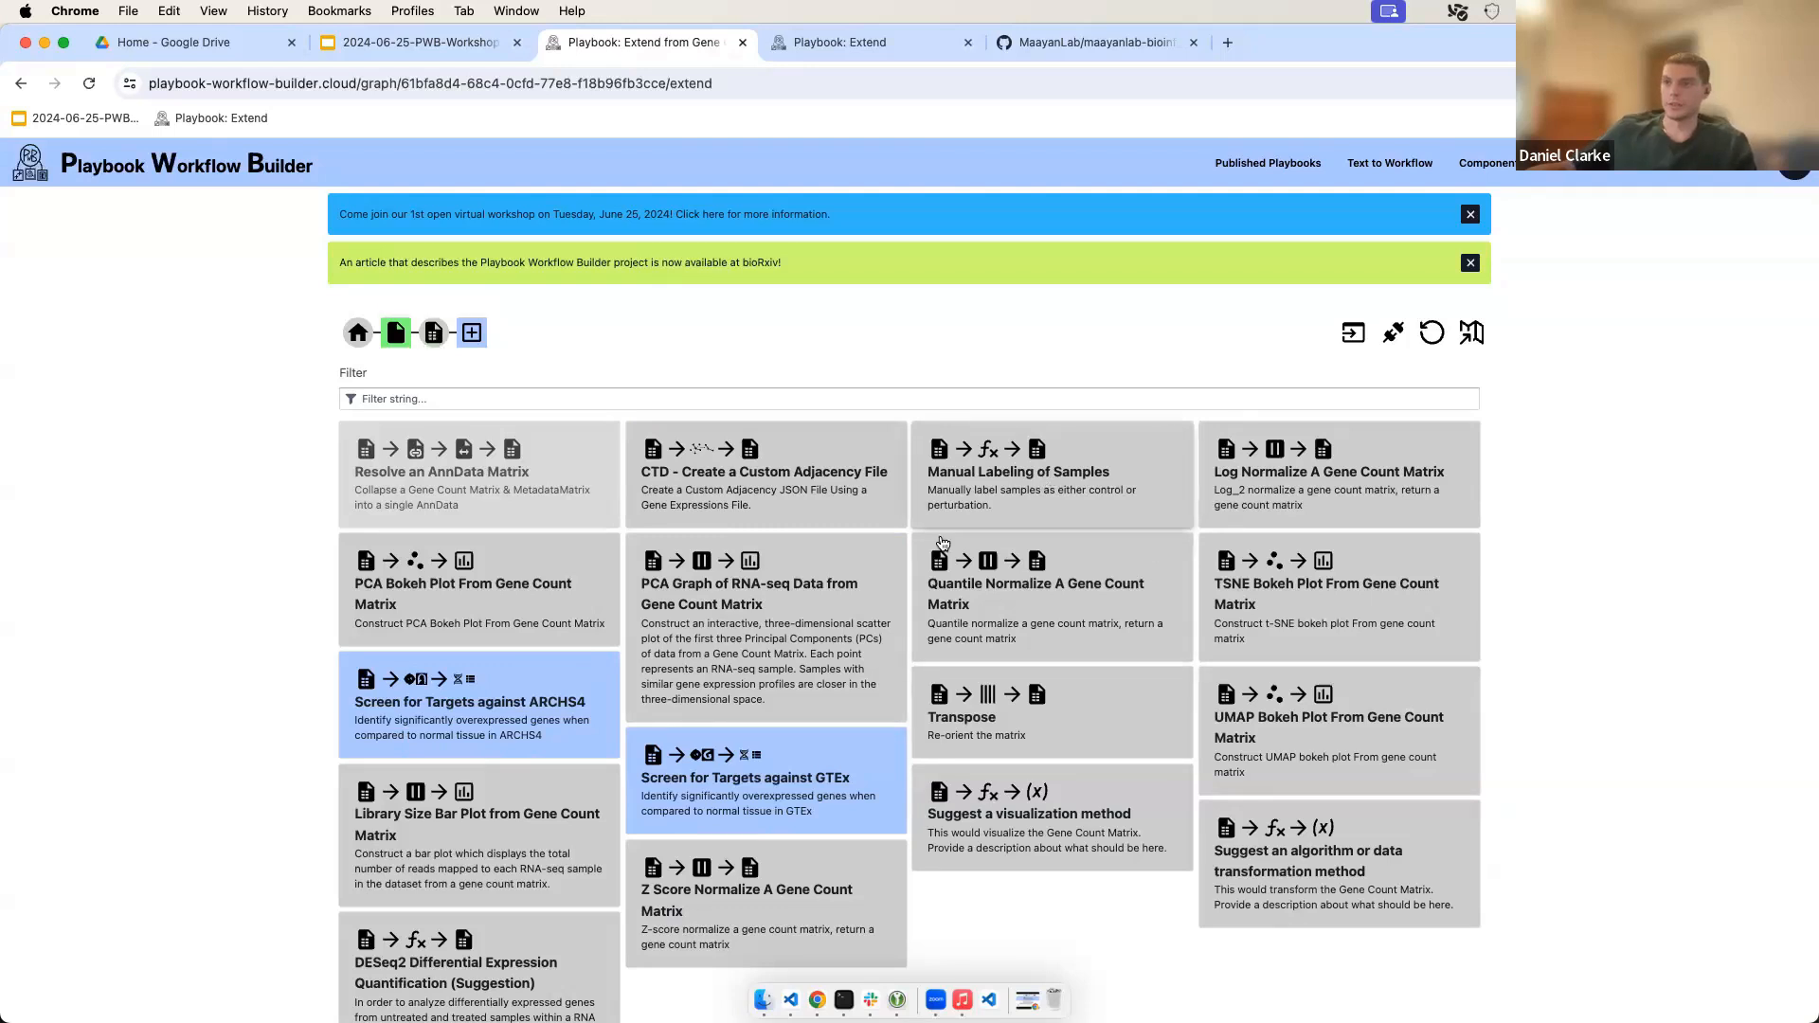
Step: Add Manual Labeling of Samples with melanocyte_1–3 as Control and melanoma_1–3 as Perturbation, then submit
{"action": "left_click", "coordinate": [986, 511]}
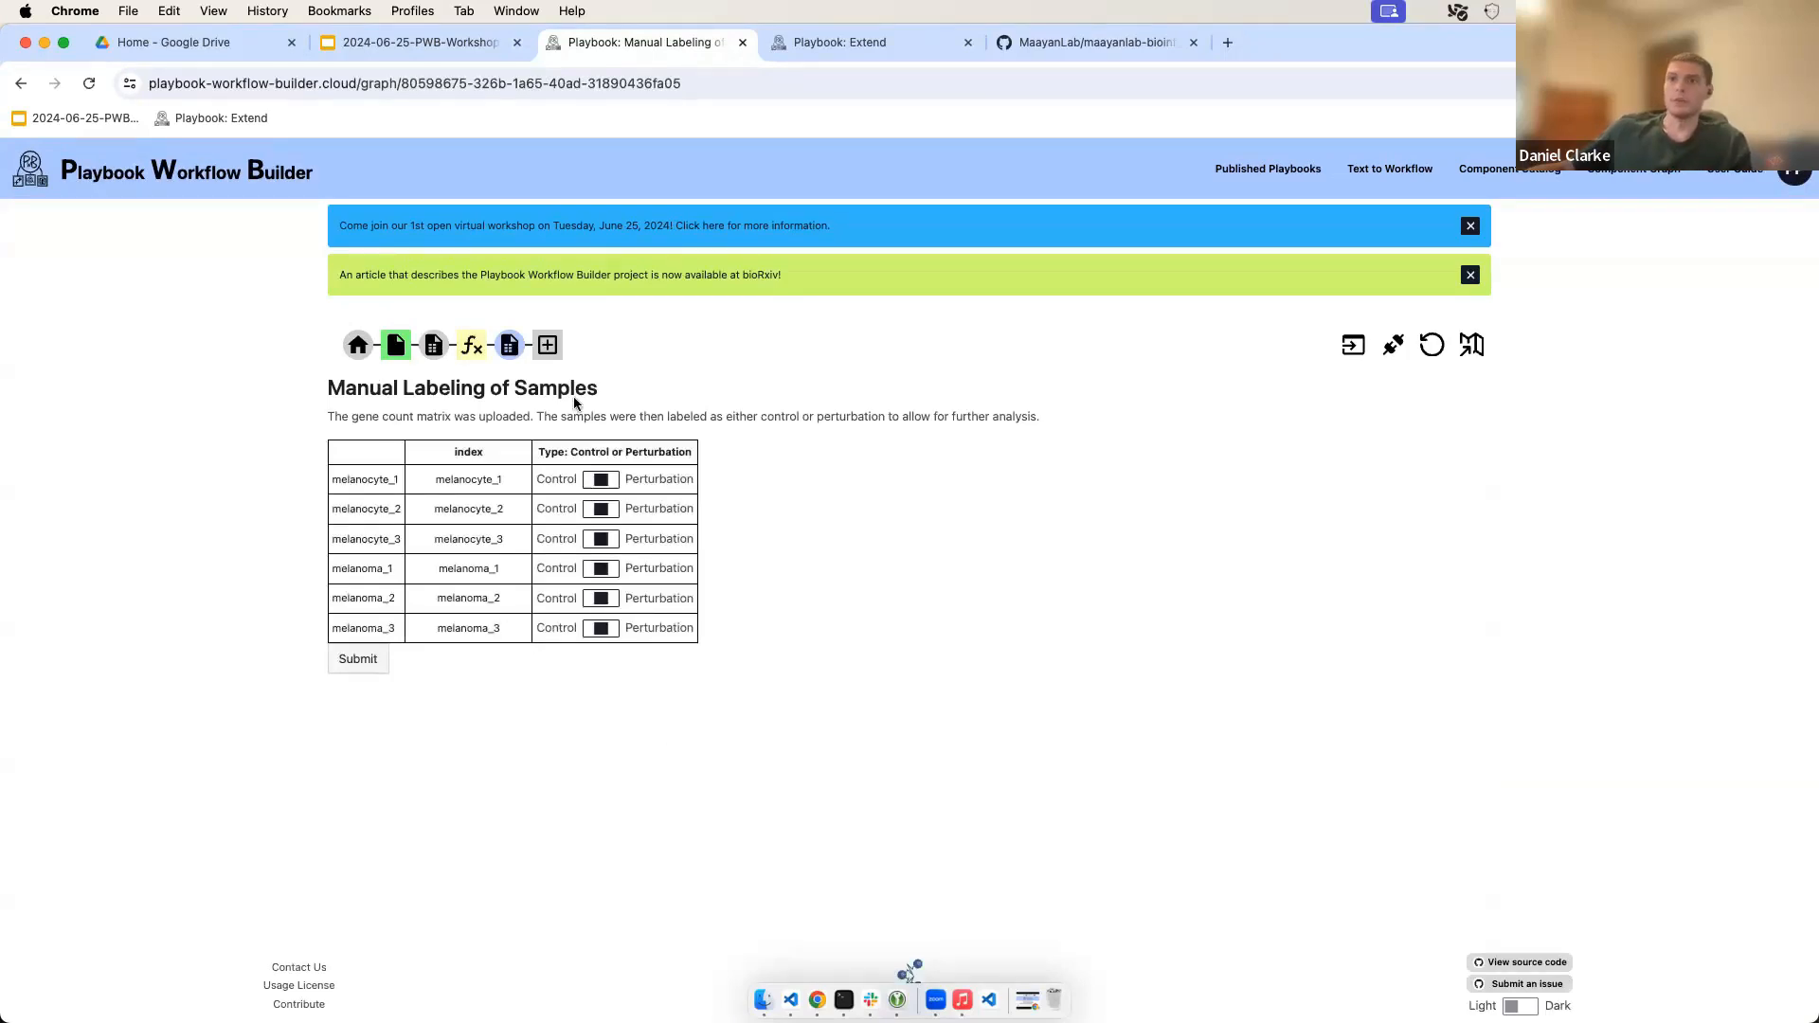
{"action": "left_click", "coordinate": [554, 483]}
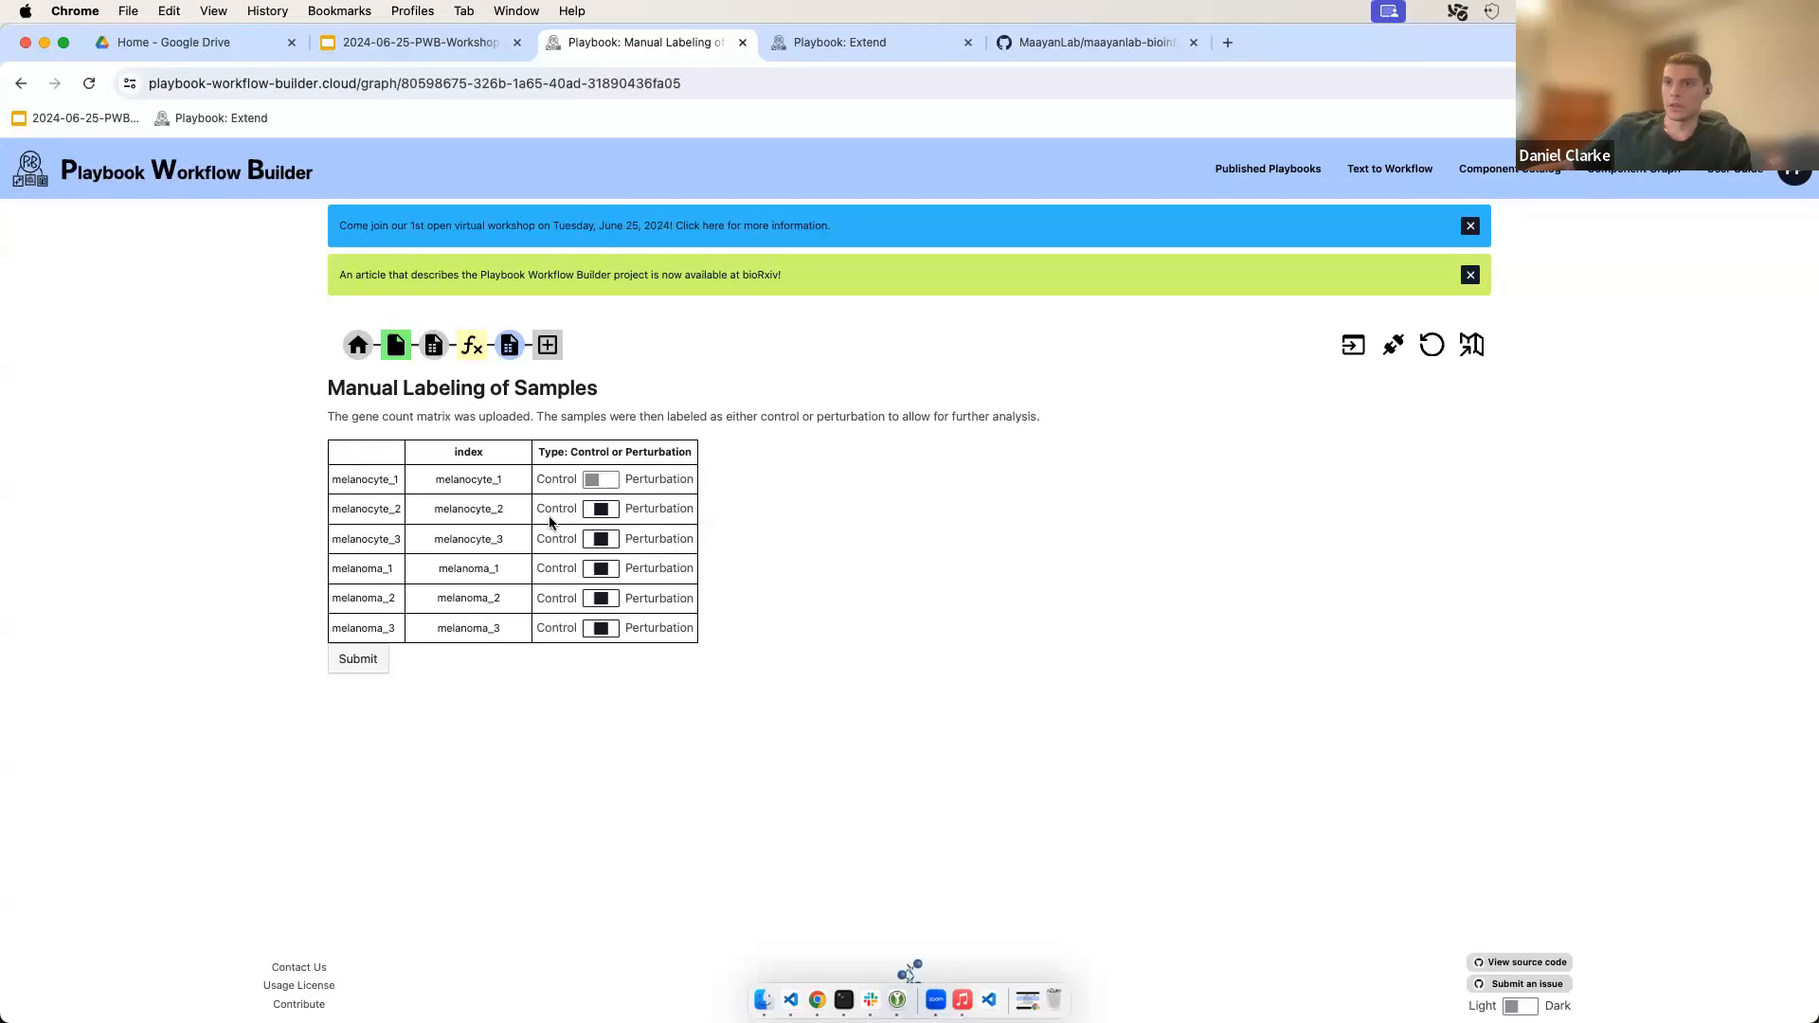
{"action": "left_click", "coordinate": [554, 512]}
{"action": "left_click", "coordinate": [555, 538]}
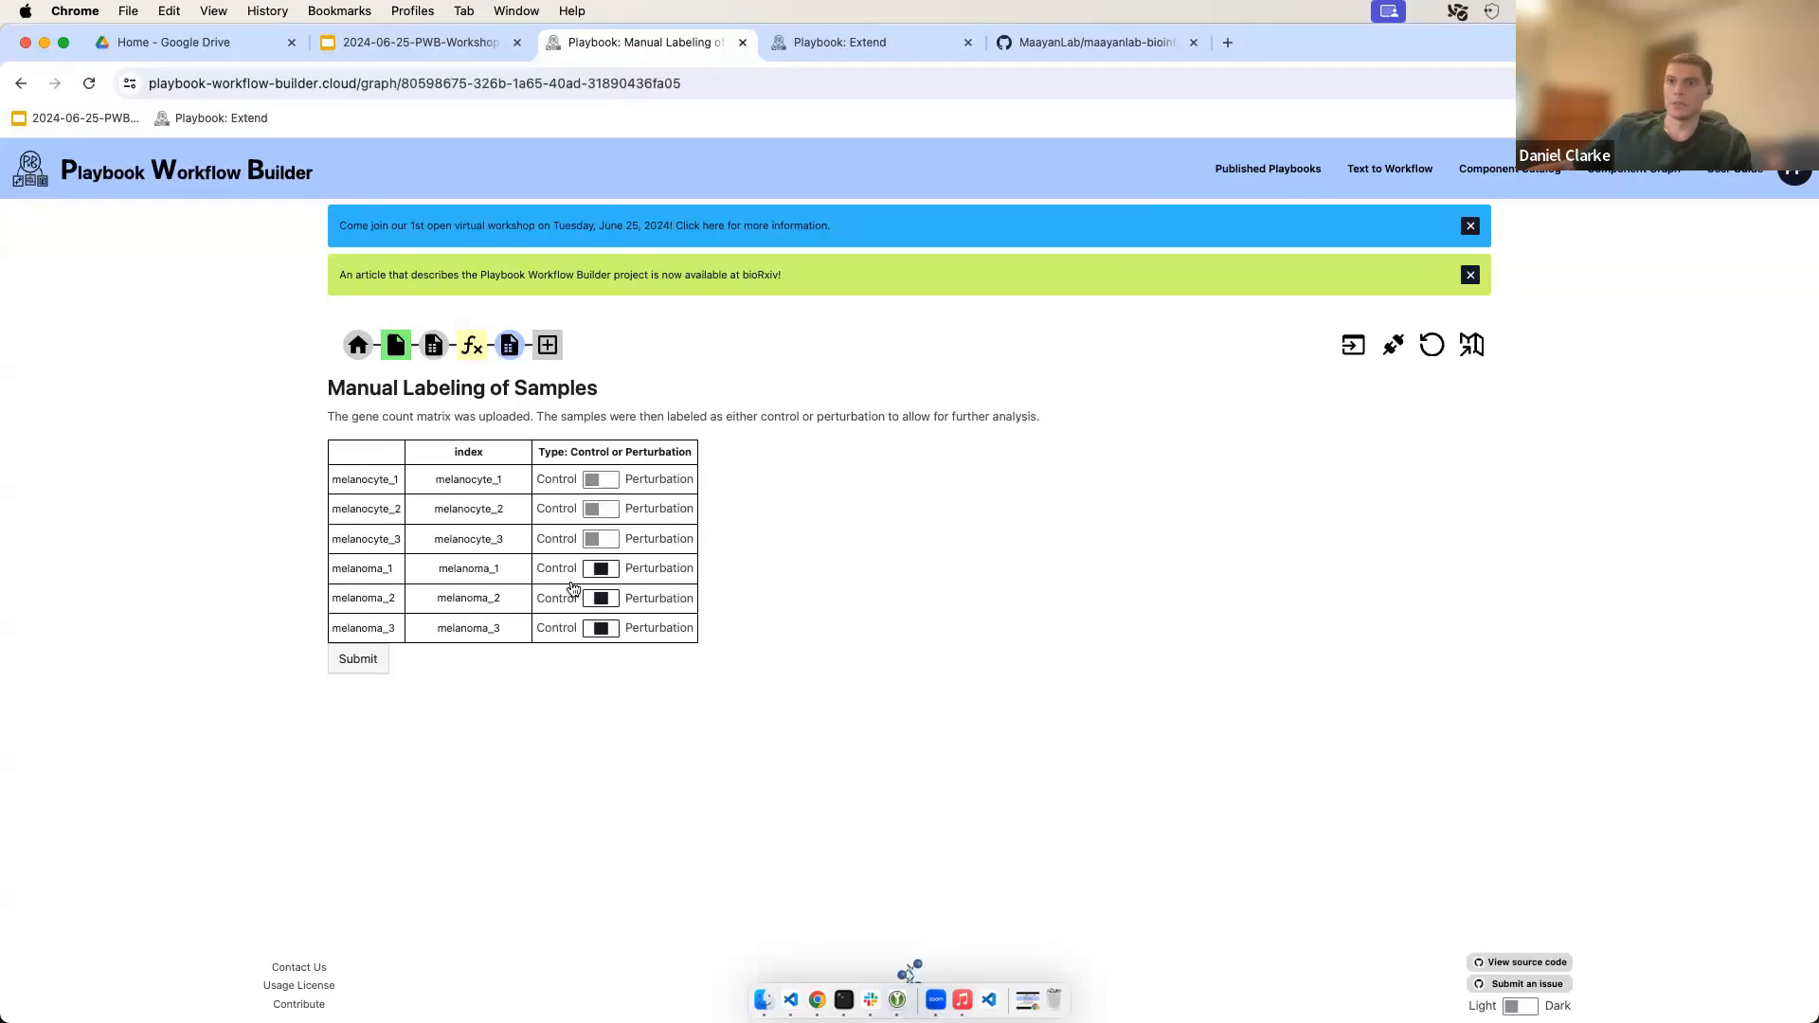
{"action": "left_click", "coordinate": [654, 572]}
{"action": "left_click", "coordinate": [654, 597]}
{"action": "left_click", "coordinate": [654, 627]}
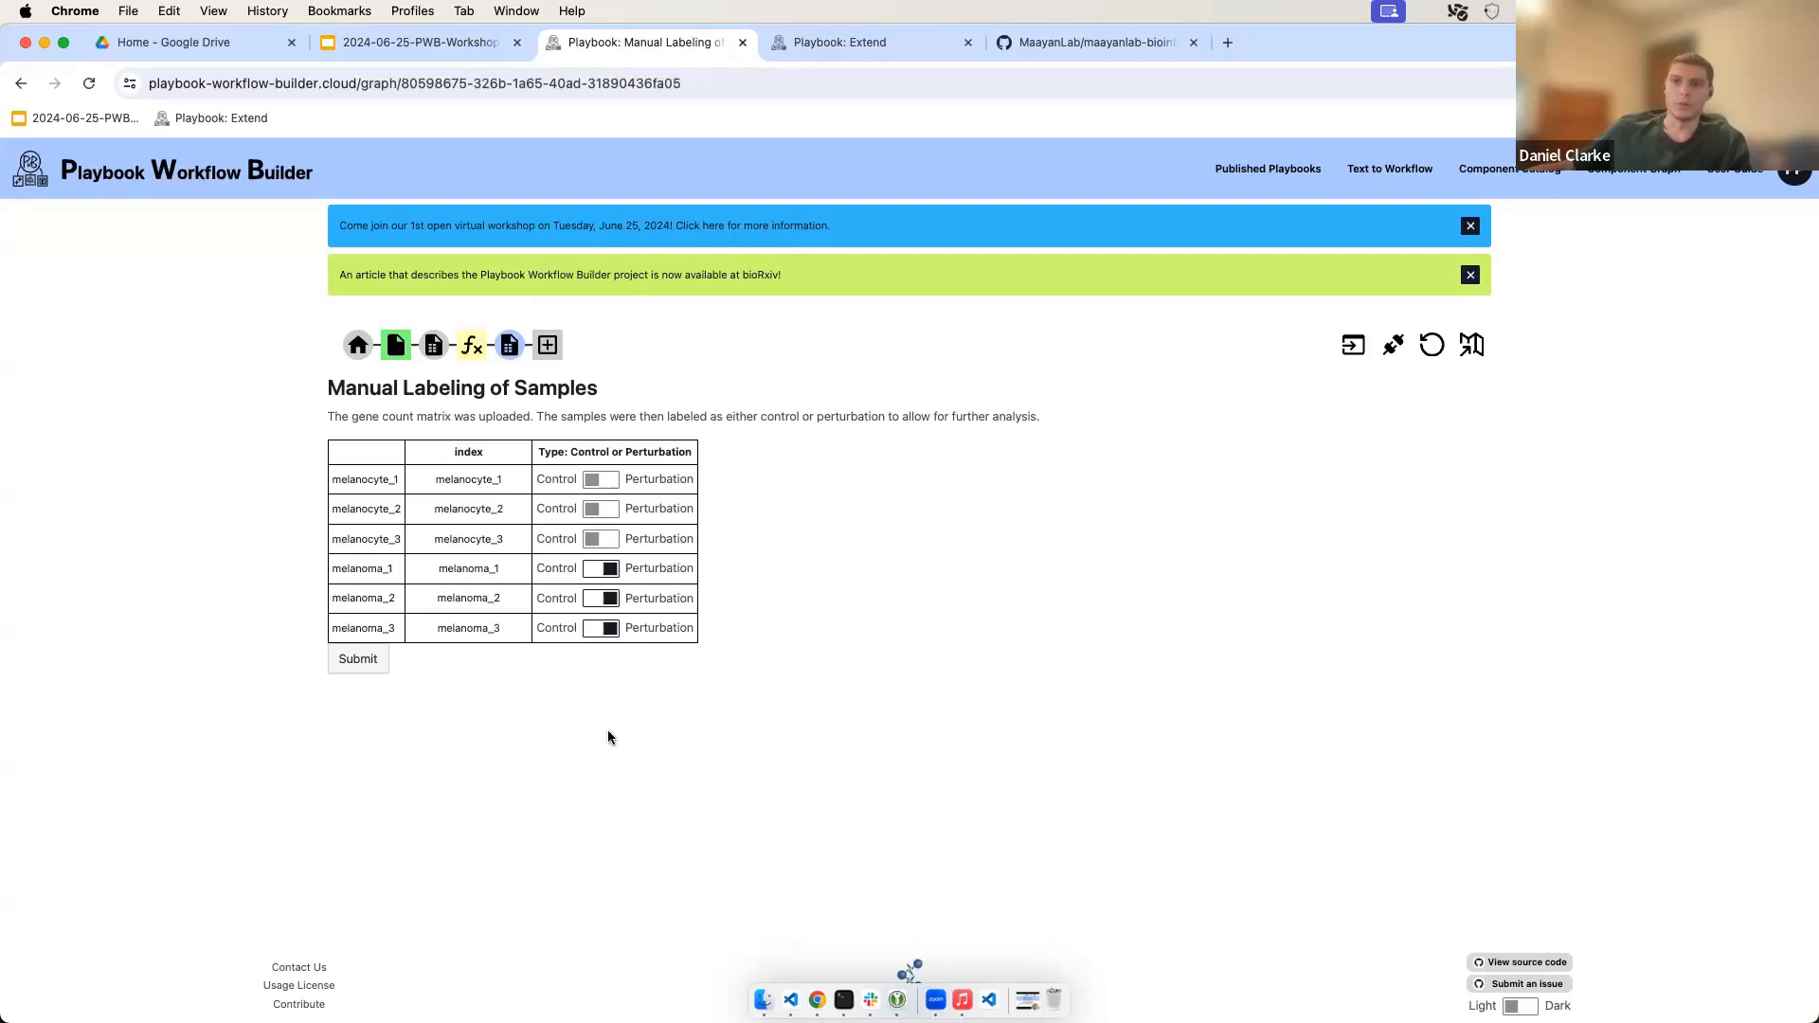
{"action": "left_click", "coordinate": [358, 658]}
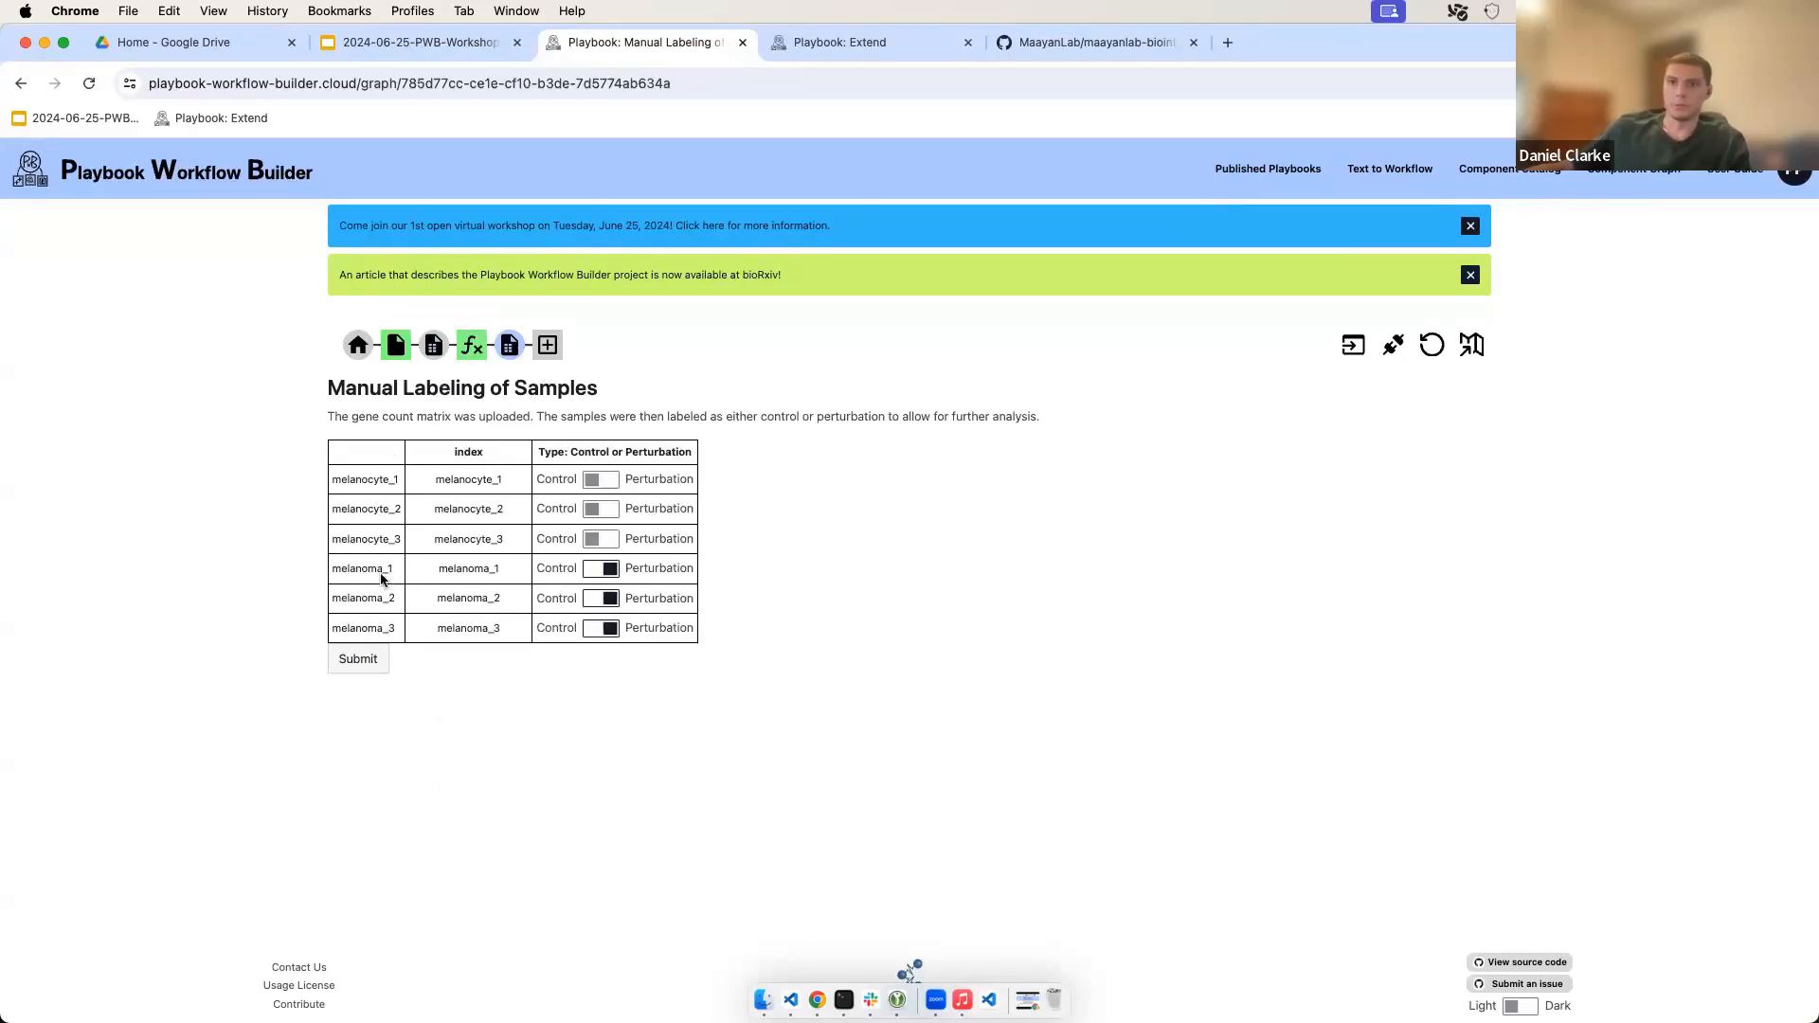
Step: Add a Limma-Voom Analysis step, then list the extensions available from the labelled AnnData node
{"action": "left_click", "coordinate": [548, 347]}
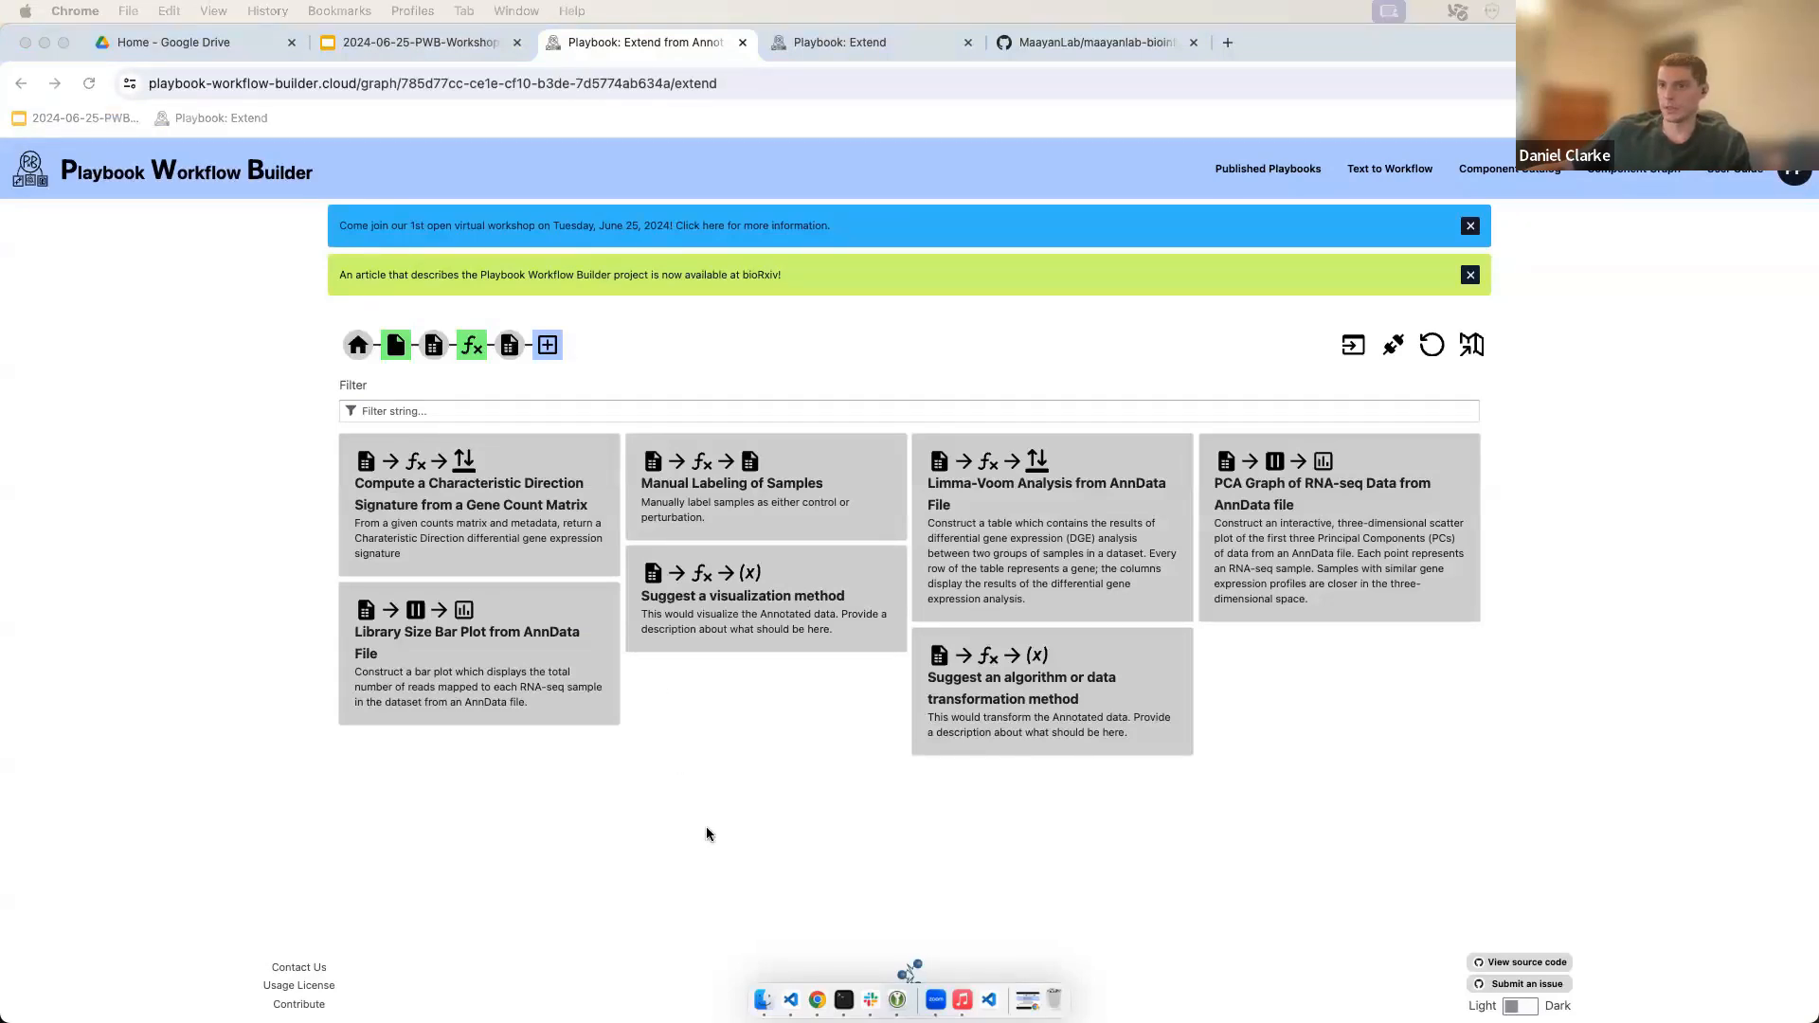
{"action": "left_click", "coordinate": [1402, 747]}
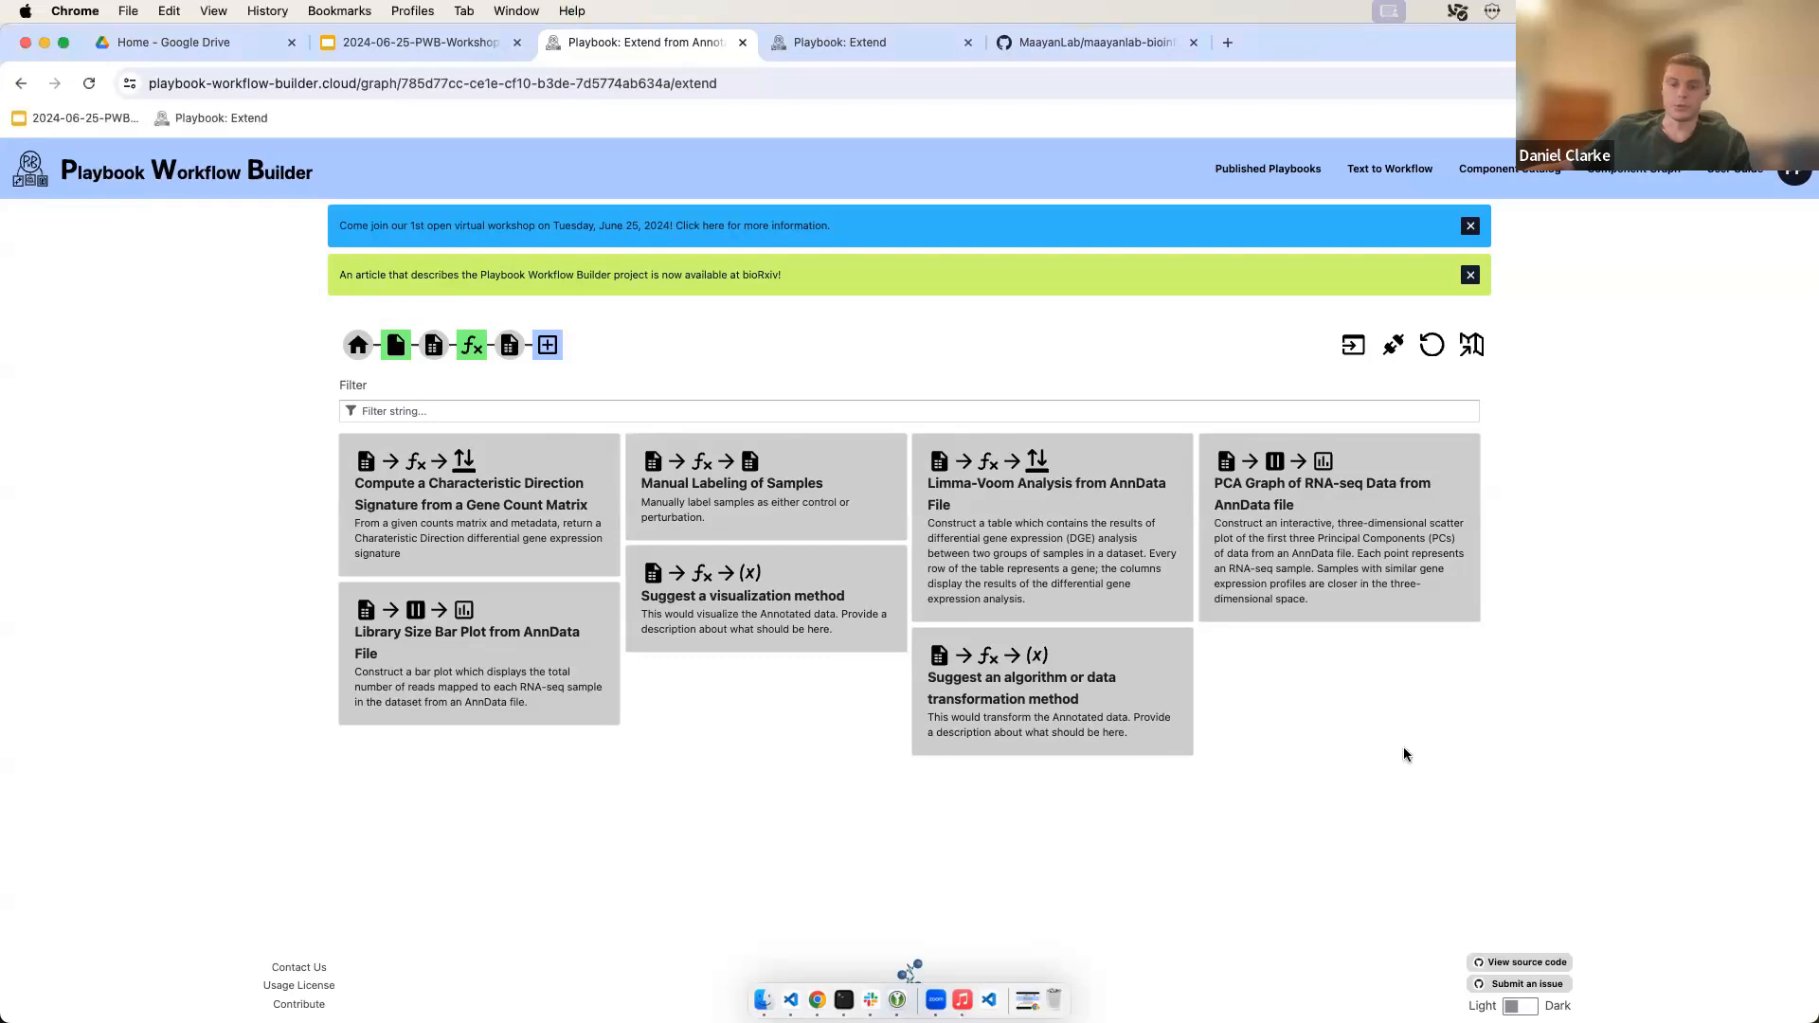
{"action": "left_click", "coordinate": [1011, 522]}
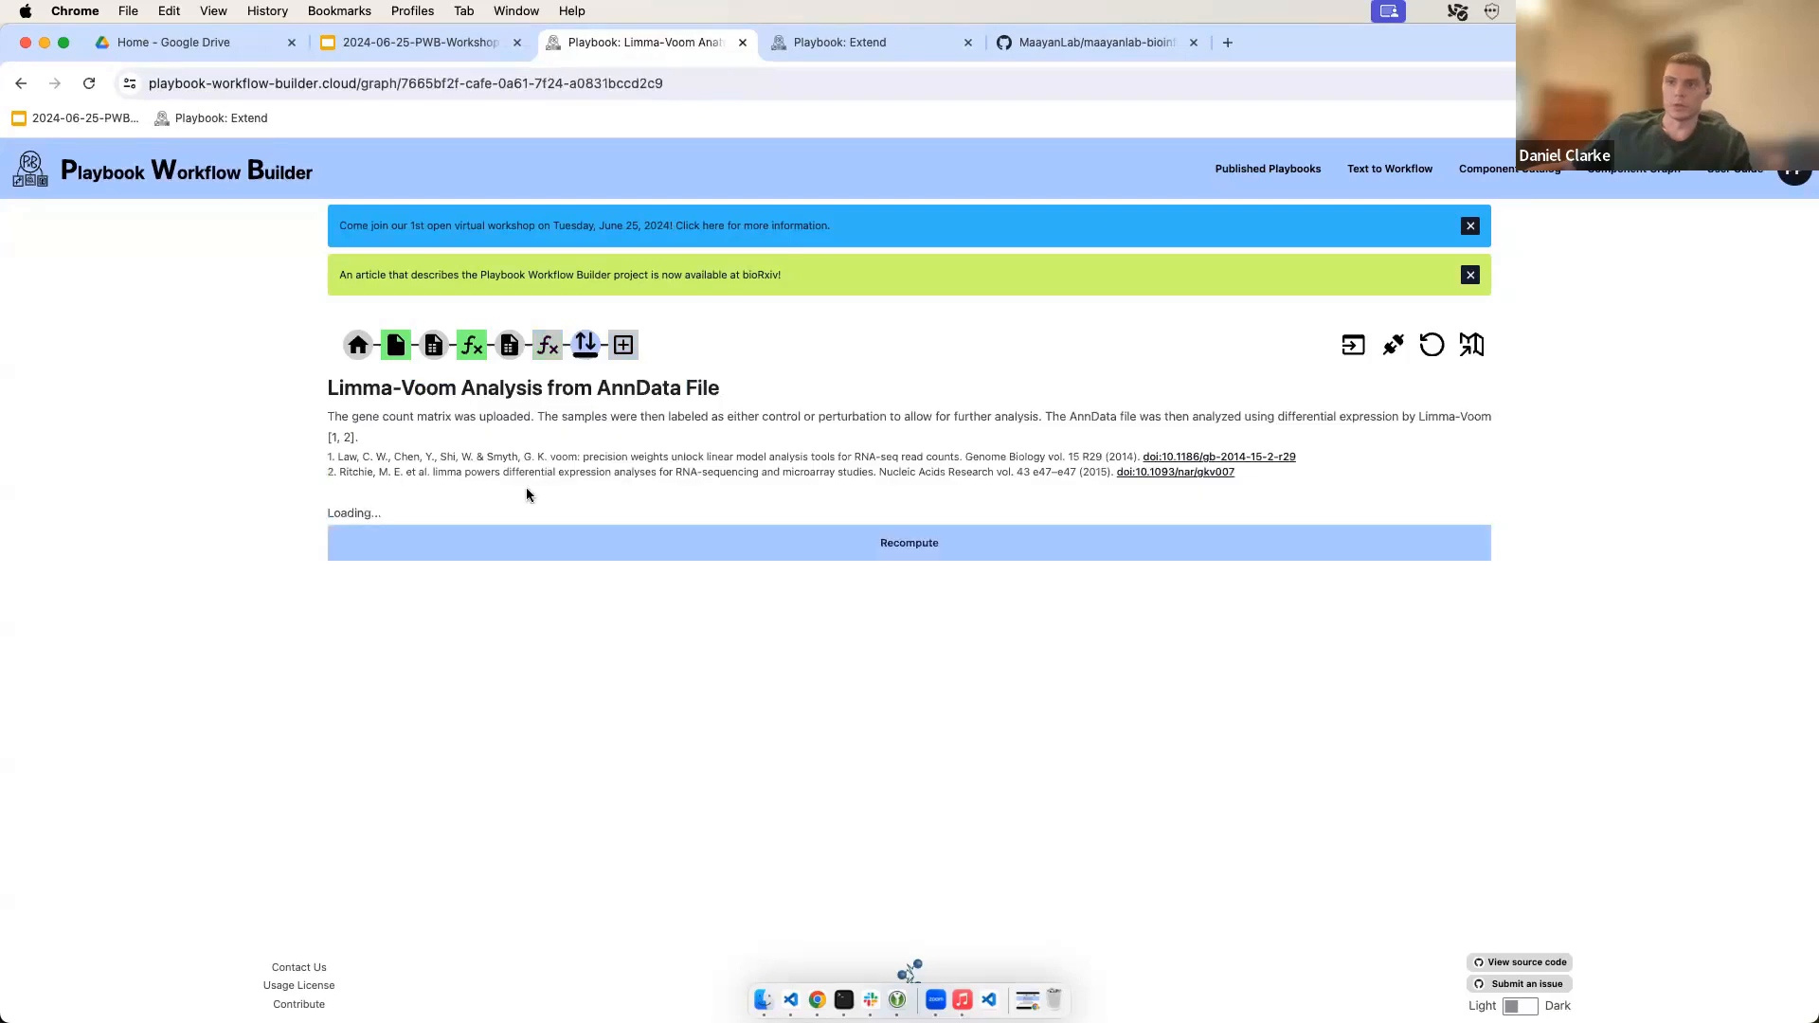
{"action": "left_click", "coordinate": [508, 347]}
{"action": "left_click", "coordinate": [548, 383]}
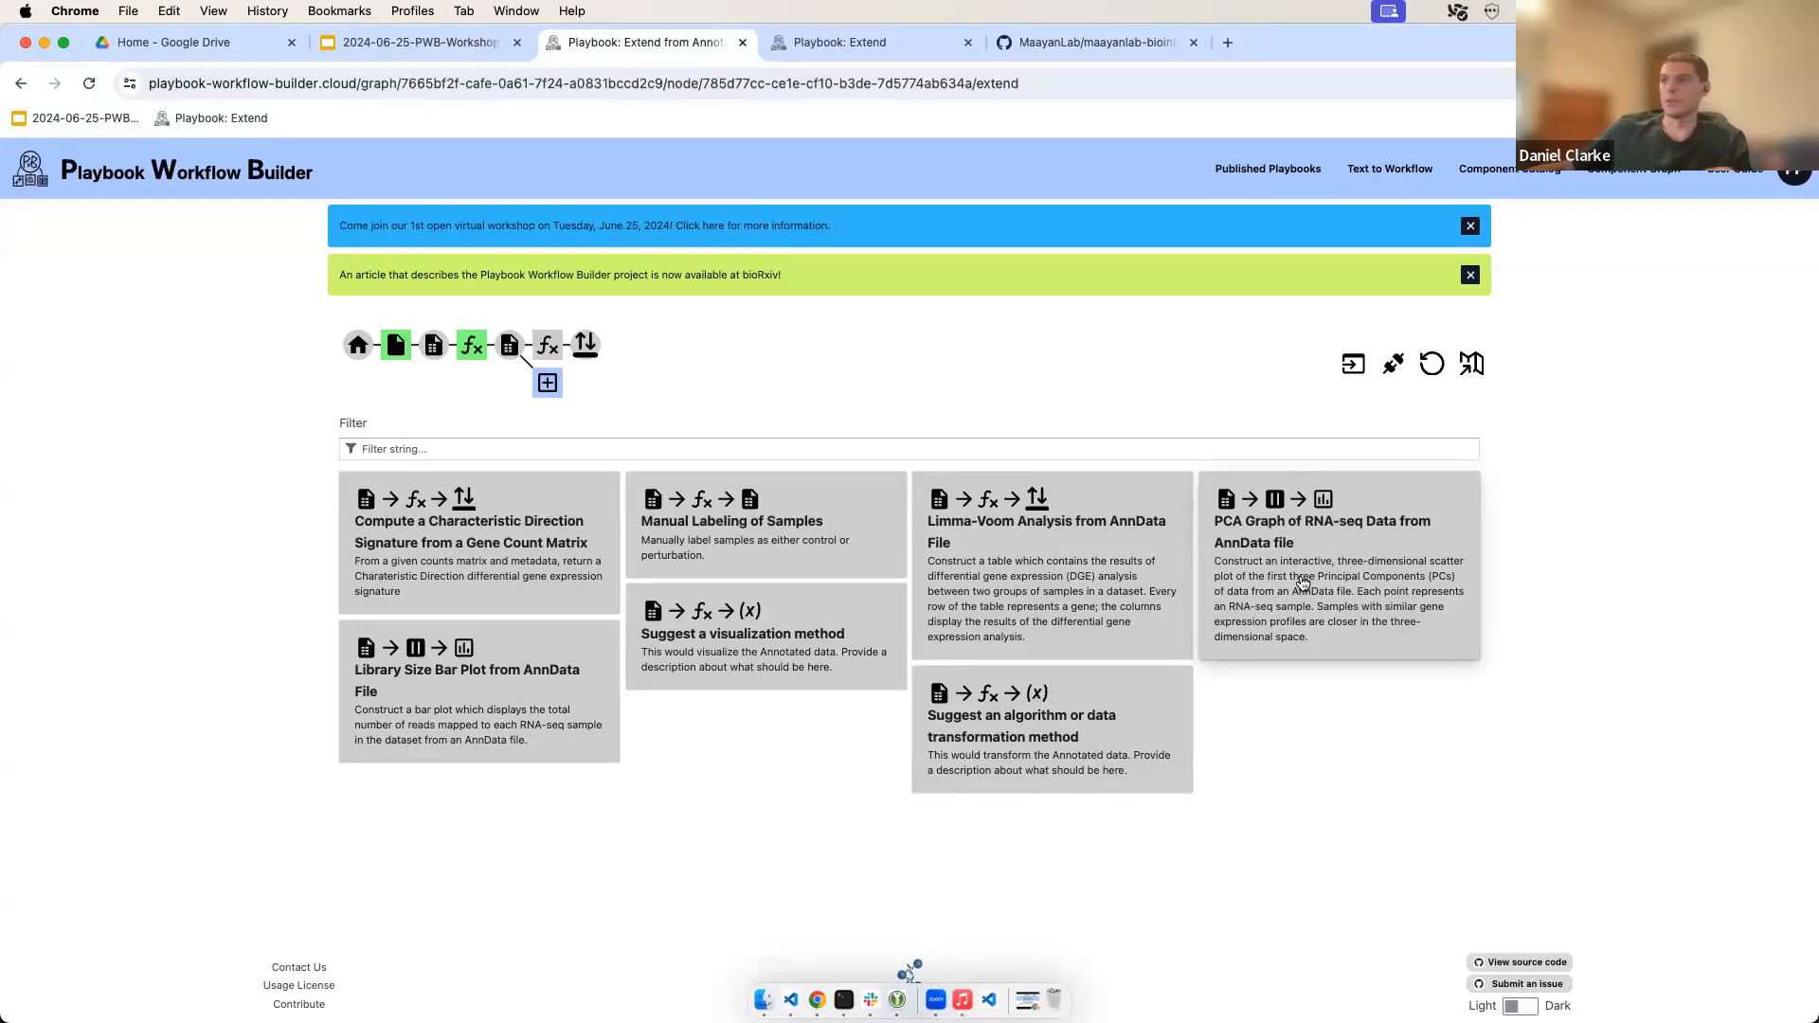
Step: Add a PCA Graph of RNA-seq Data from the AnnData file and rotate the 3-D plot
{"action": "left_click", "coordinate": [1366, 585]}
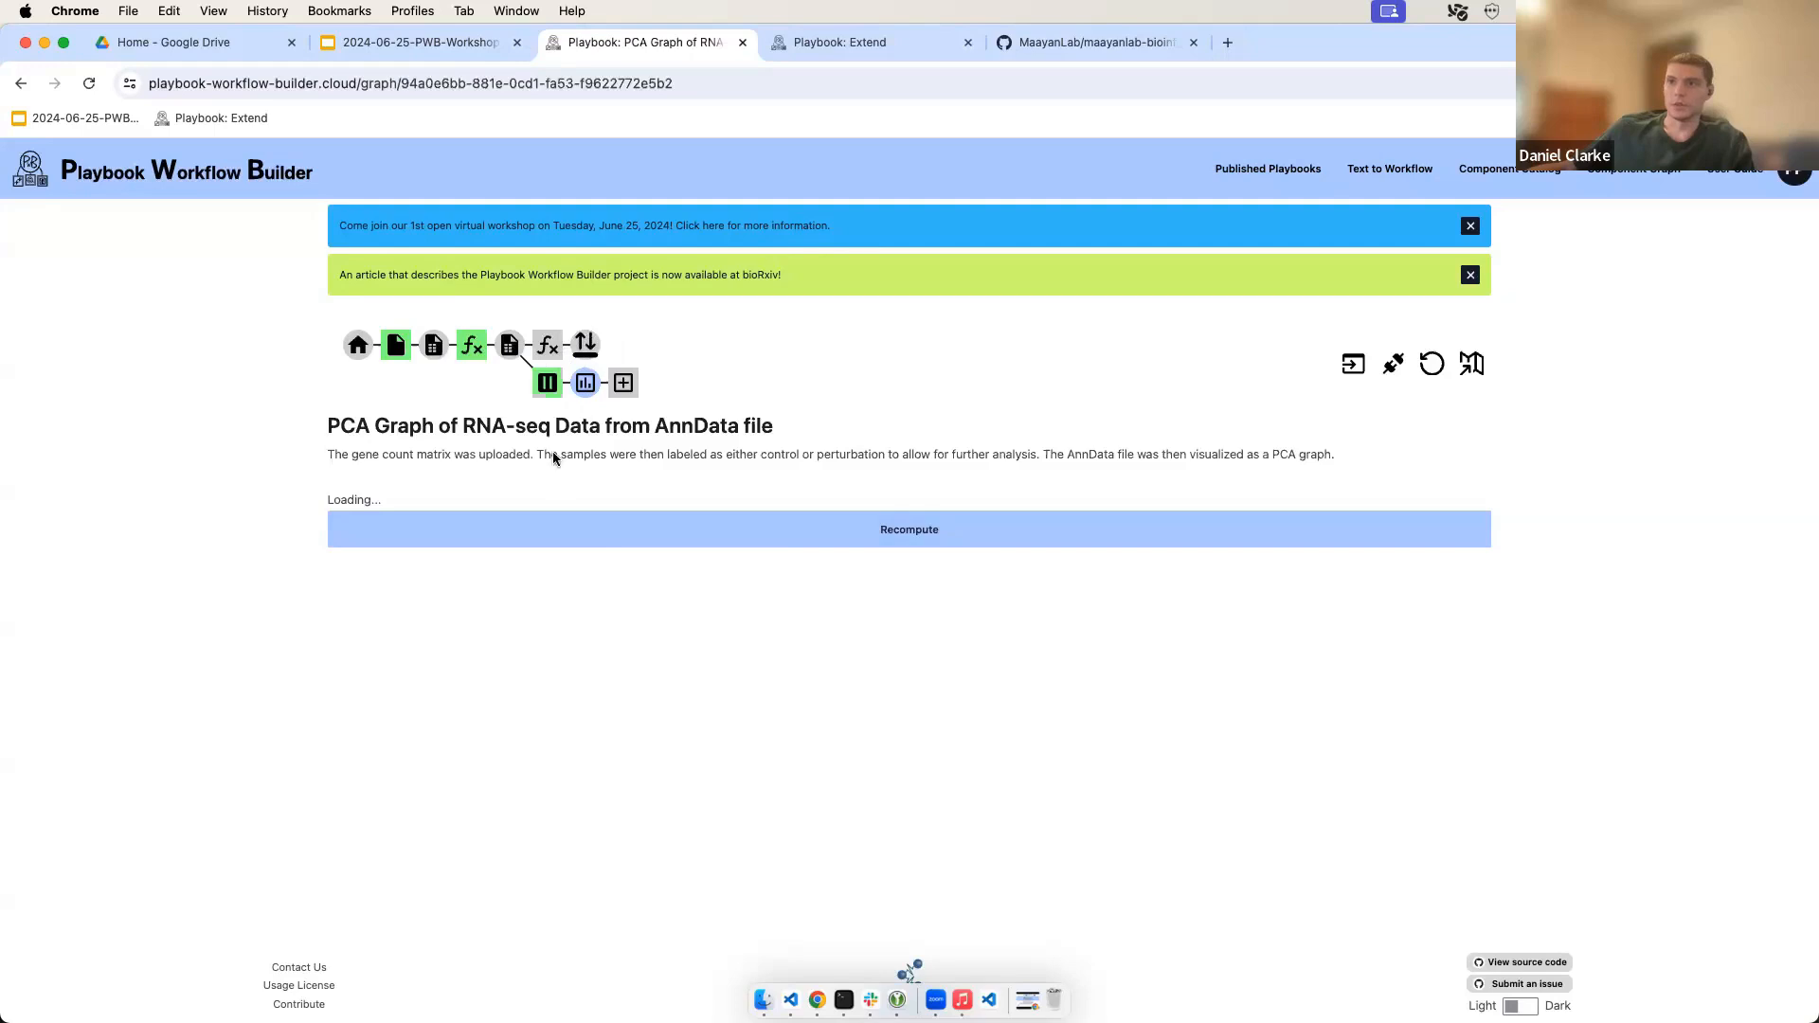
{"action": "mouse_move", "coordinate": [948, 713]}
{"action": "left_mouse_down"}
{"action": "mouse_move", "coordinate": [987, 722]}
{"action": "mouse_move", "coordinate": [974, 676]}
{"action": "mouse_move", "coordinate": [889, 675]}
{"action": "mouse_move", "coordinate": [971, 725]}
{"action": "left_mouse_up"}
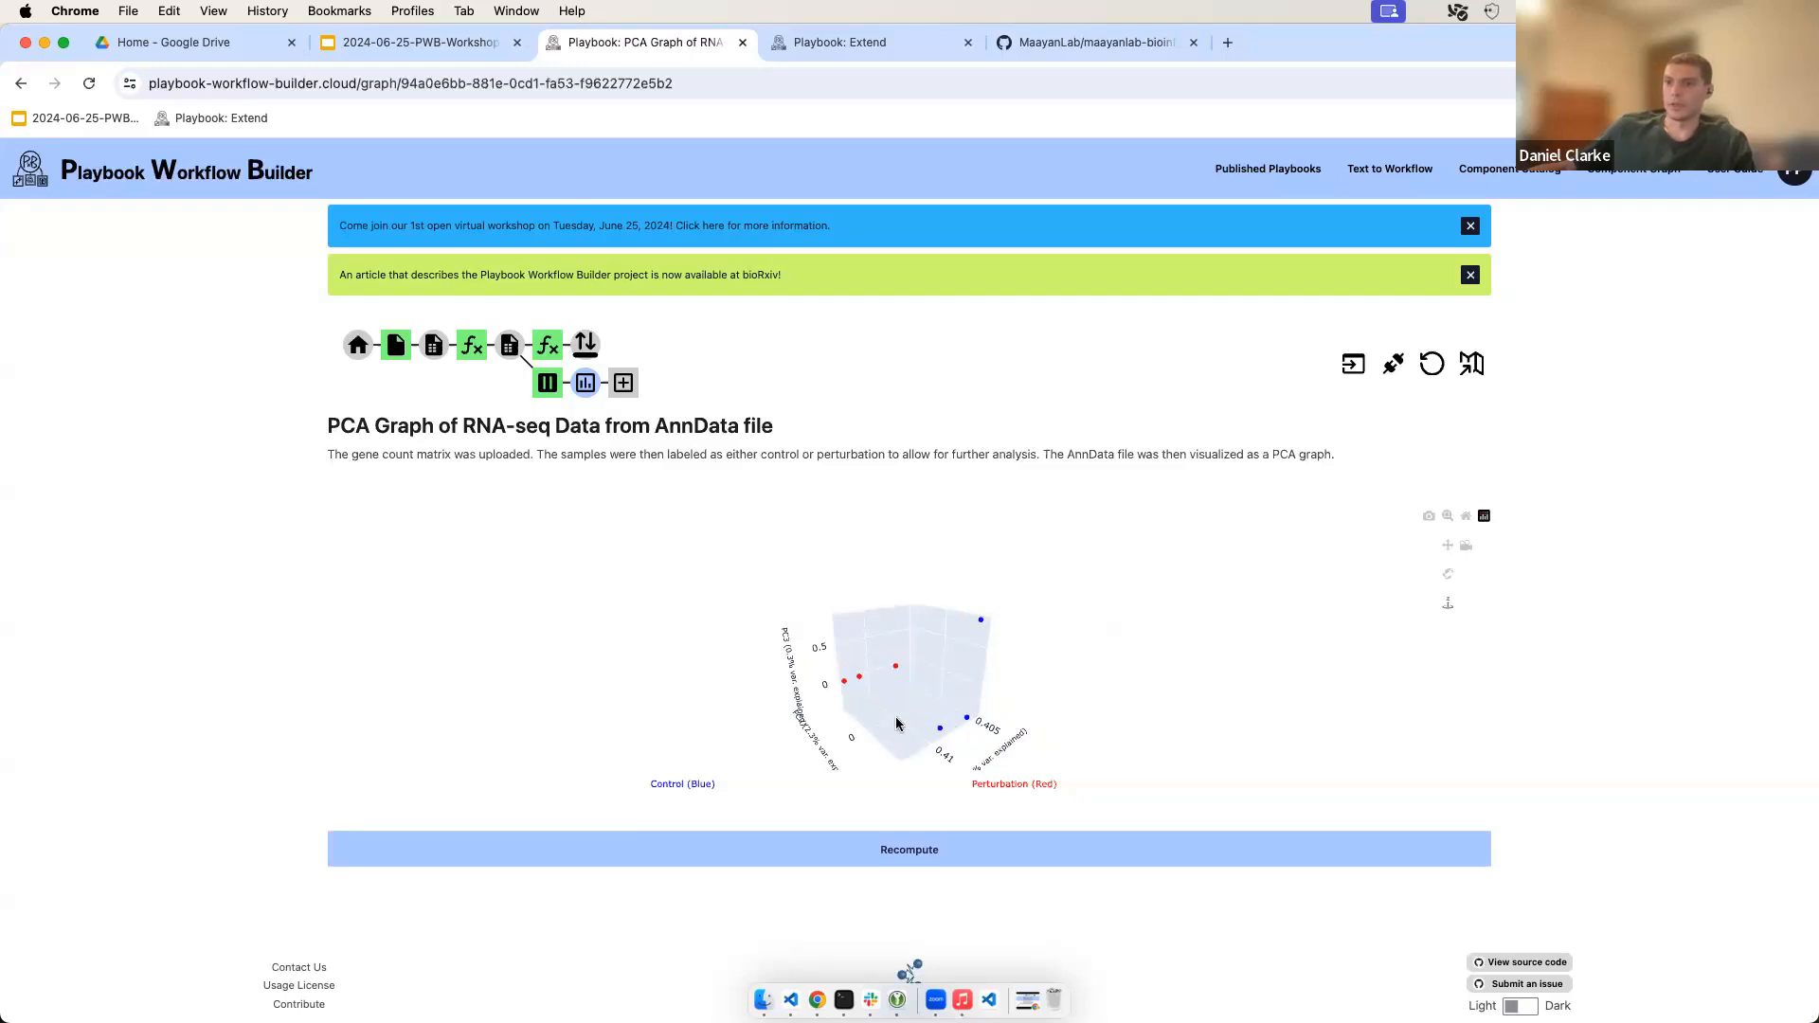
Step: Go back to the Limma-Voom Gene Signature node and list its extension options
{"action": "left_click", "coordinate": [588, 353]}
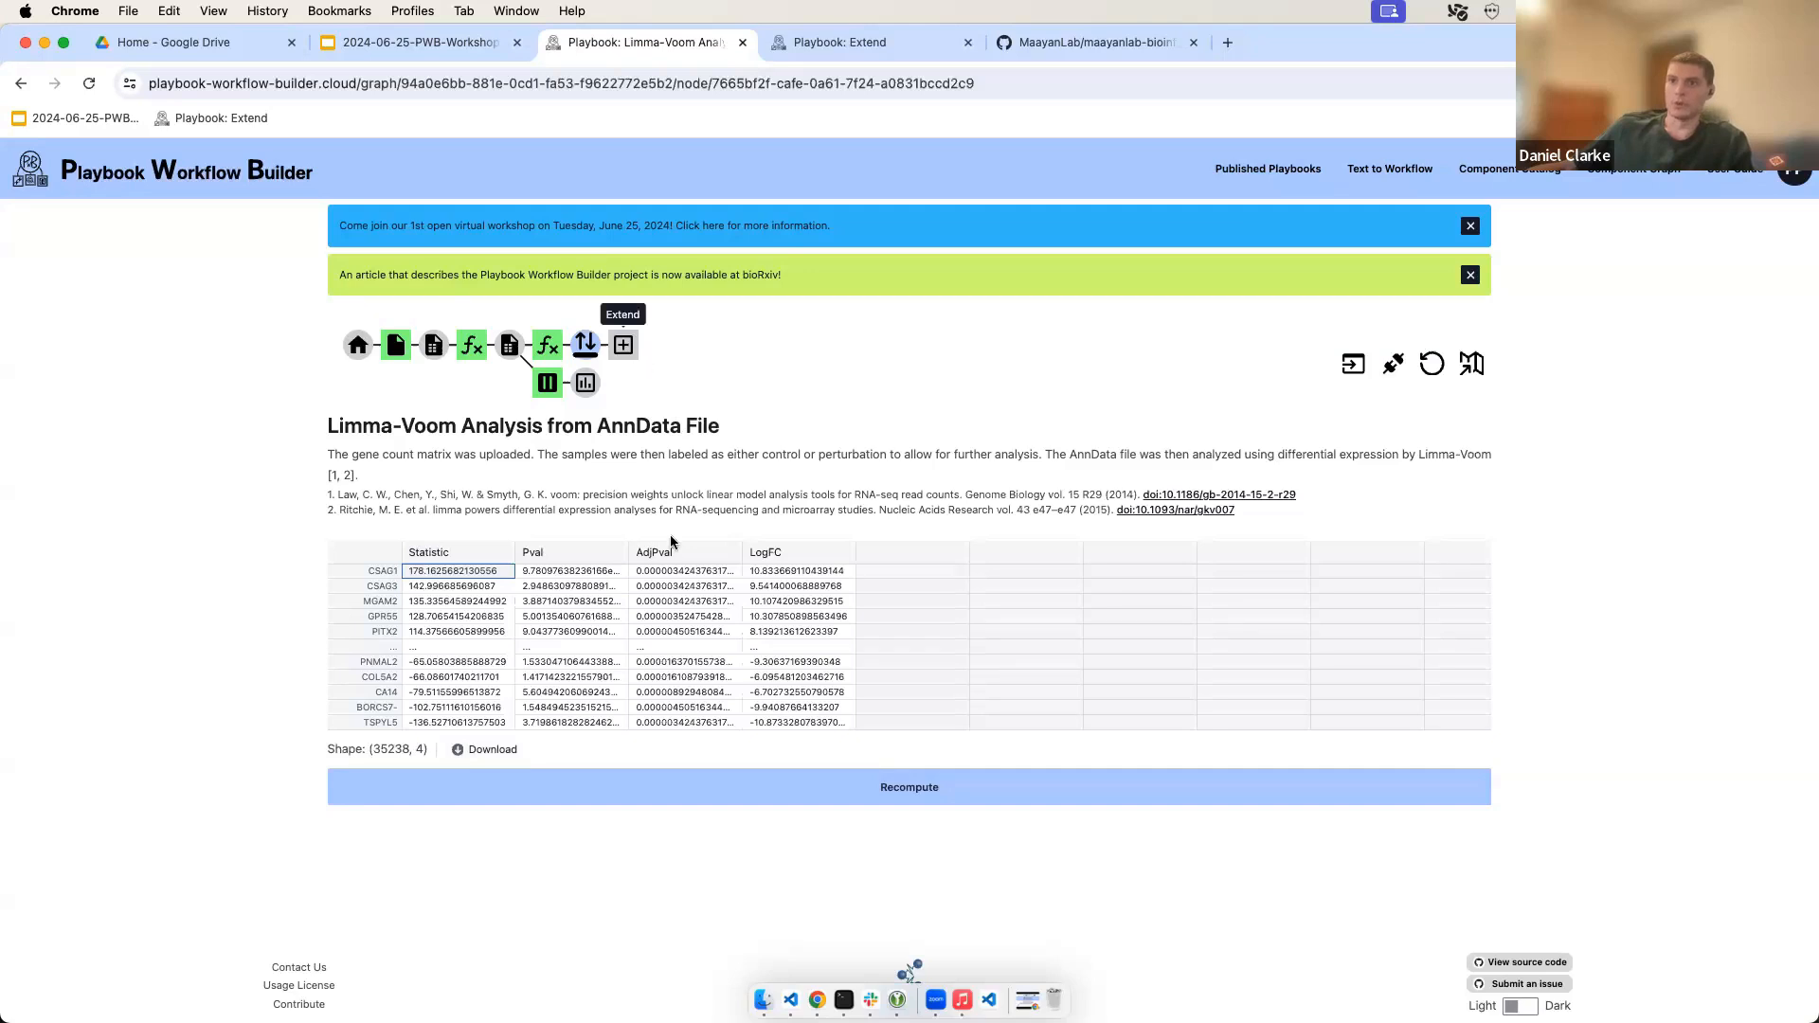
{"action": "left_click", "coordinate": [623, 345]}
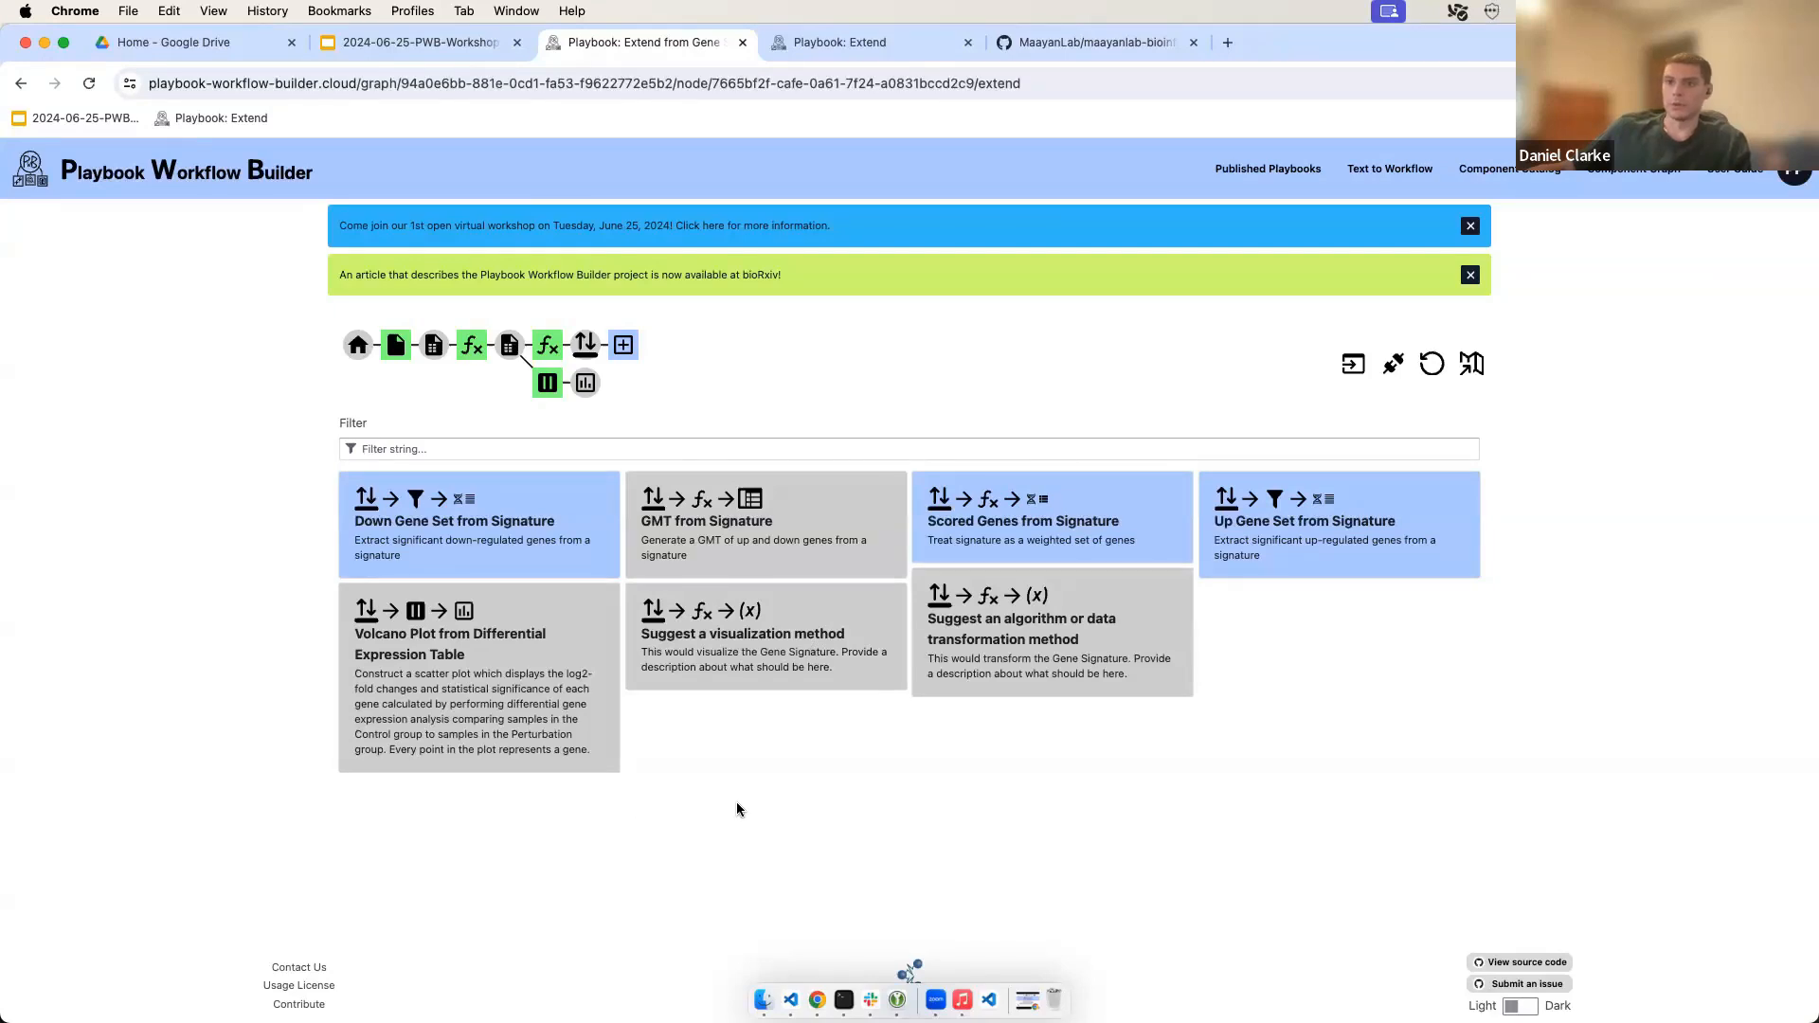
Step: Add Scored Genes from Signature after the Limma-Voom signature, giving 2411 Z-scored genes
{"action": "left_click", "coordinate": [989, 556]}
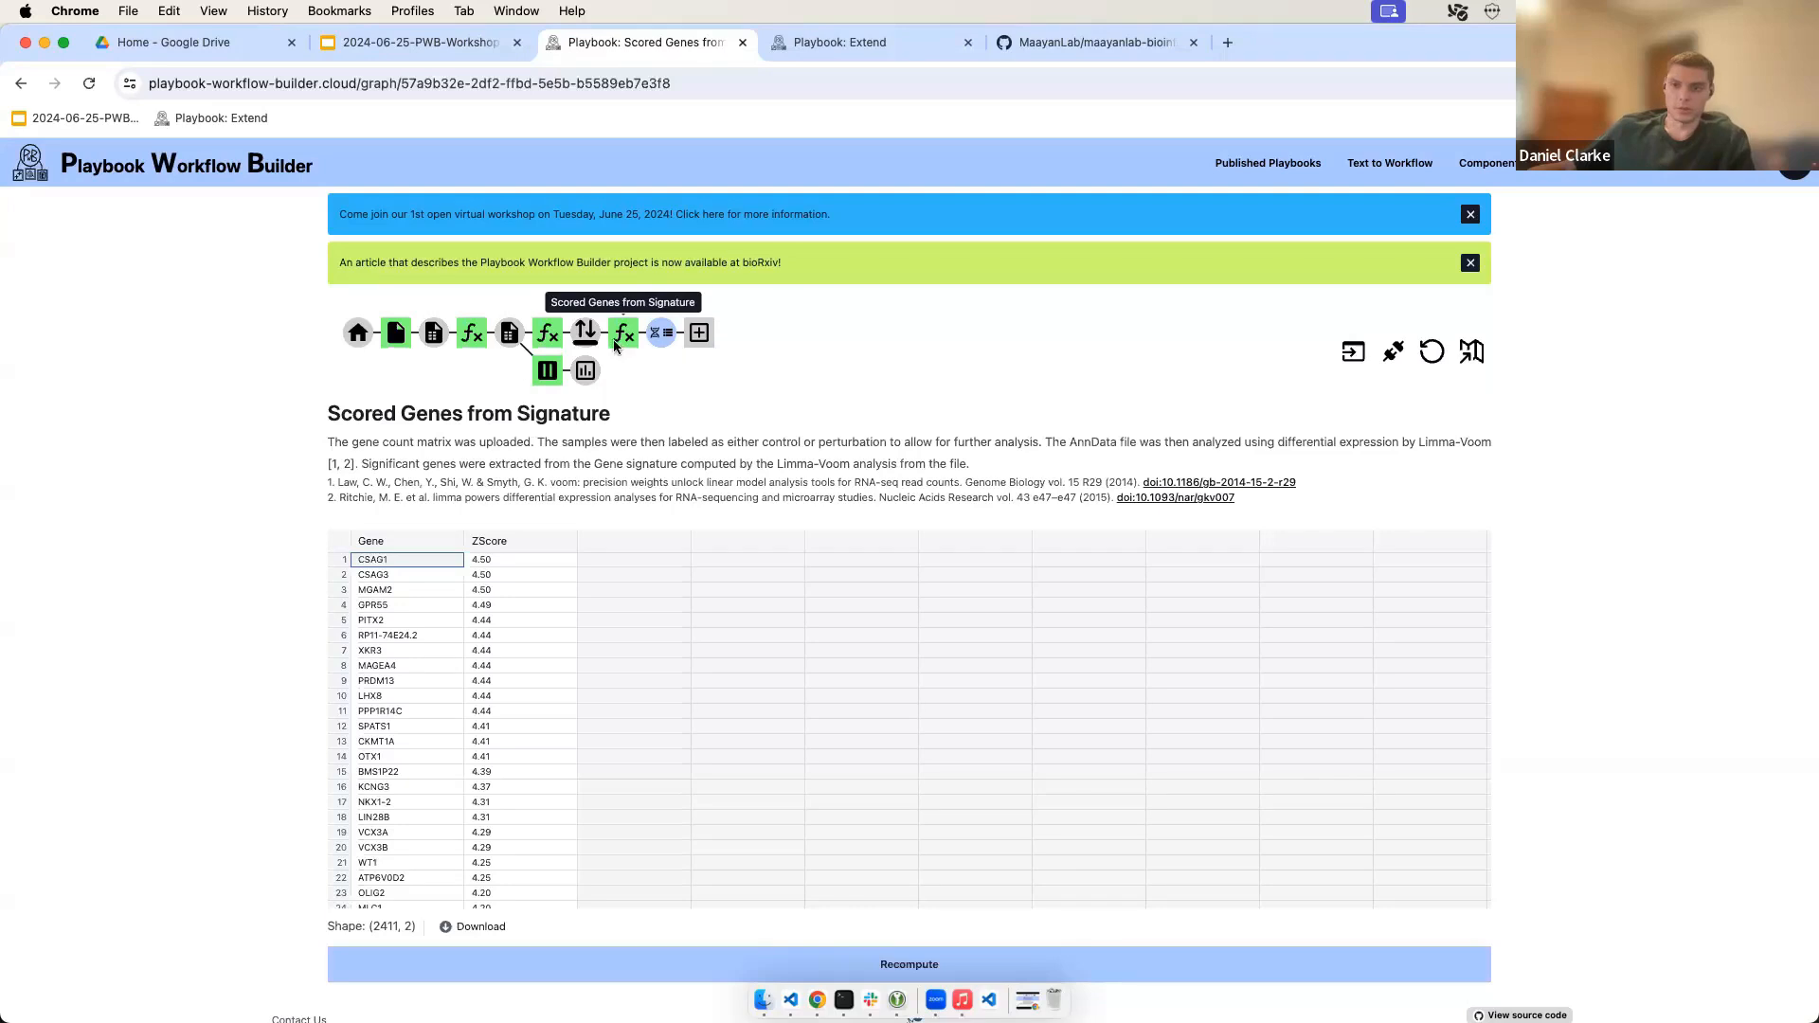
{"action": "left_click", "coordinate": [588, 343]}
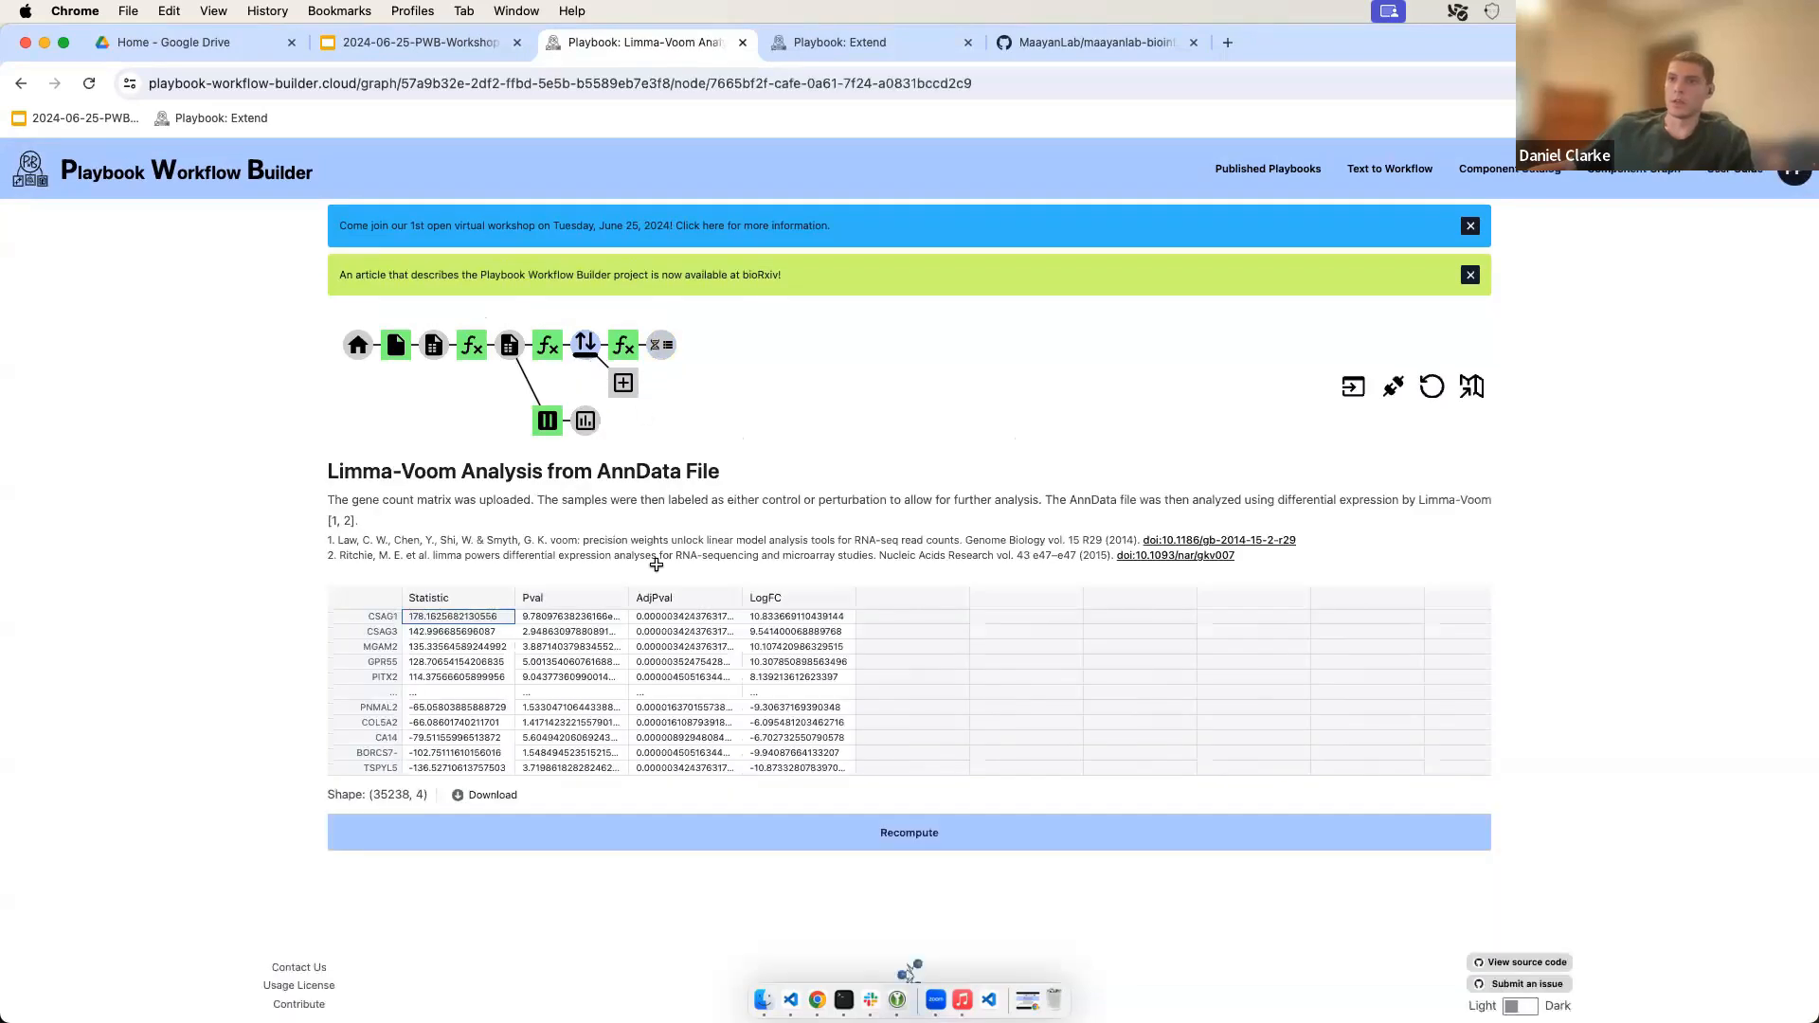
{"action": "left_click", "coordinate": [671, 350]}
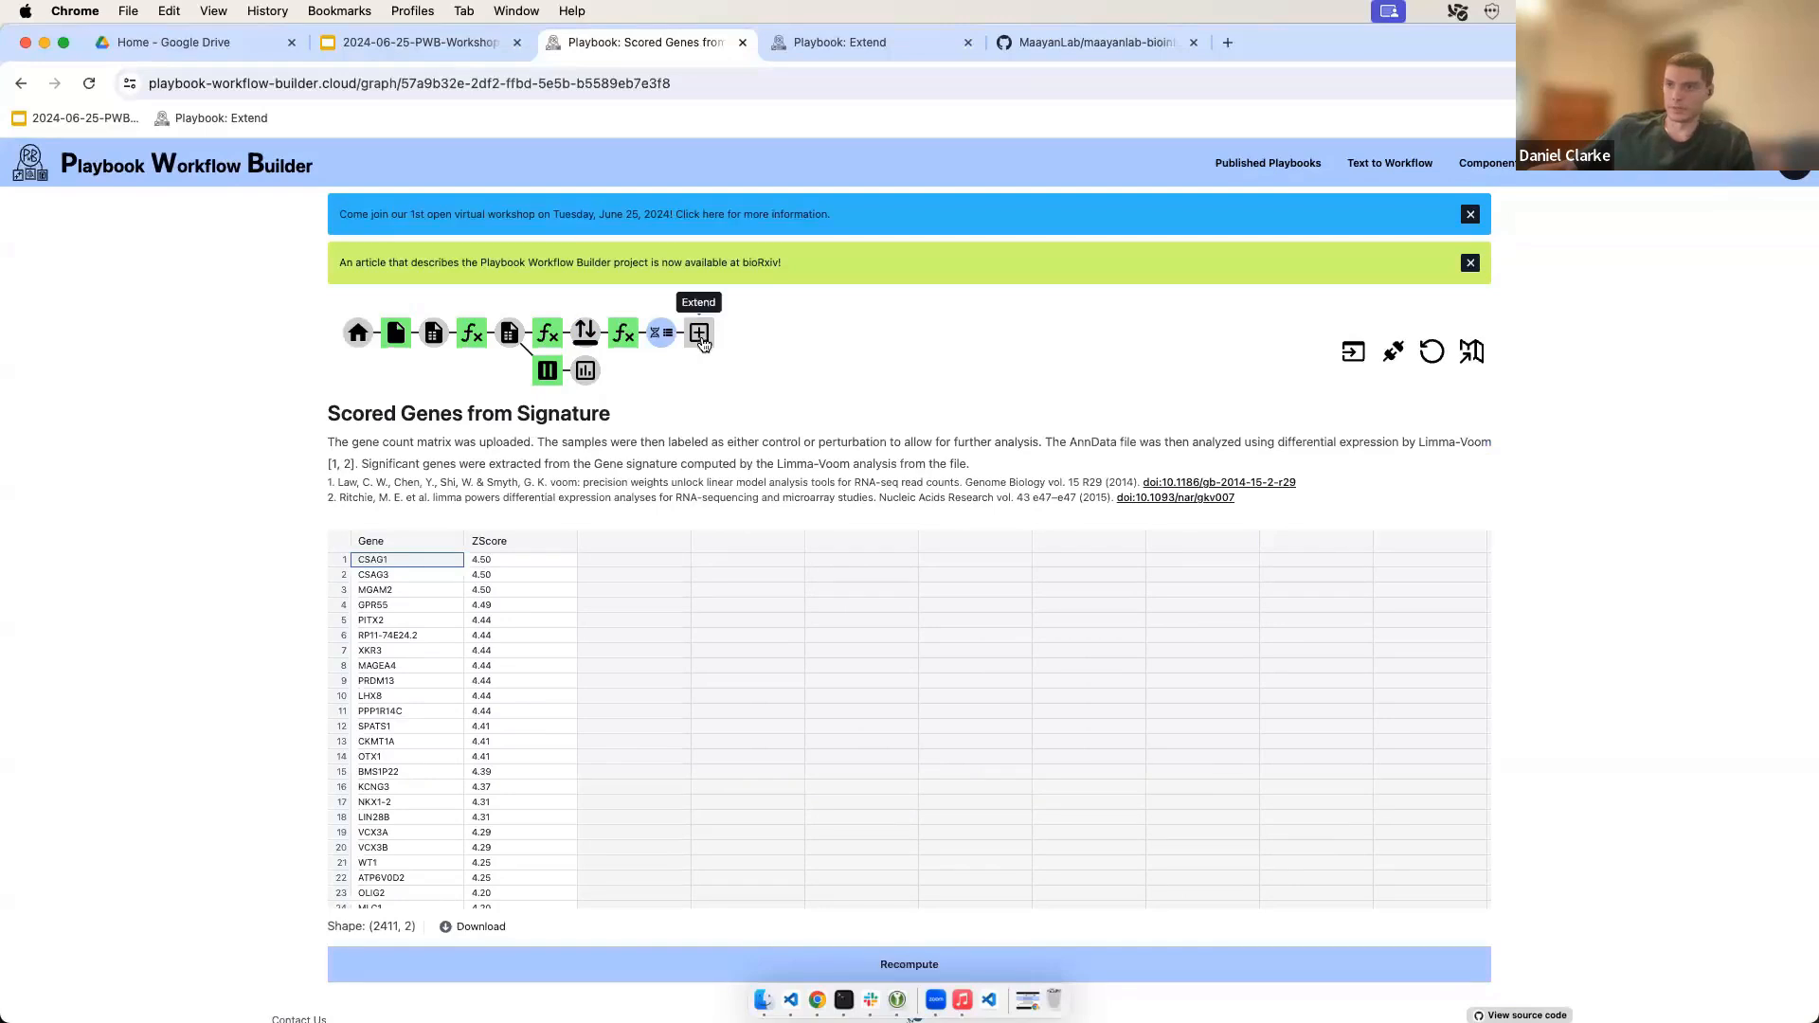
Step: Extend the scored genes with a Top Scored Genes step set to Top 50
{"action": "left_click", "coordinate": [700, 332]}
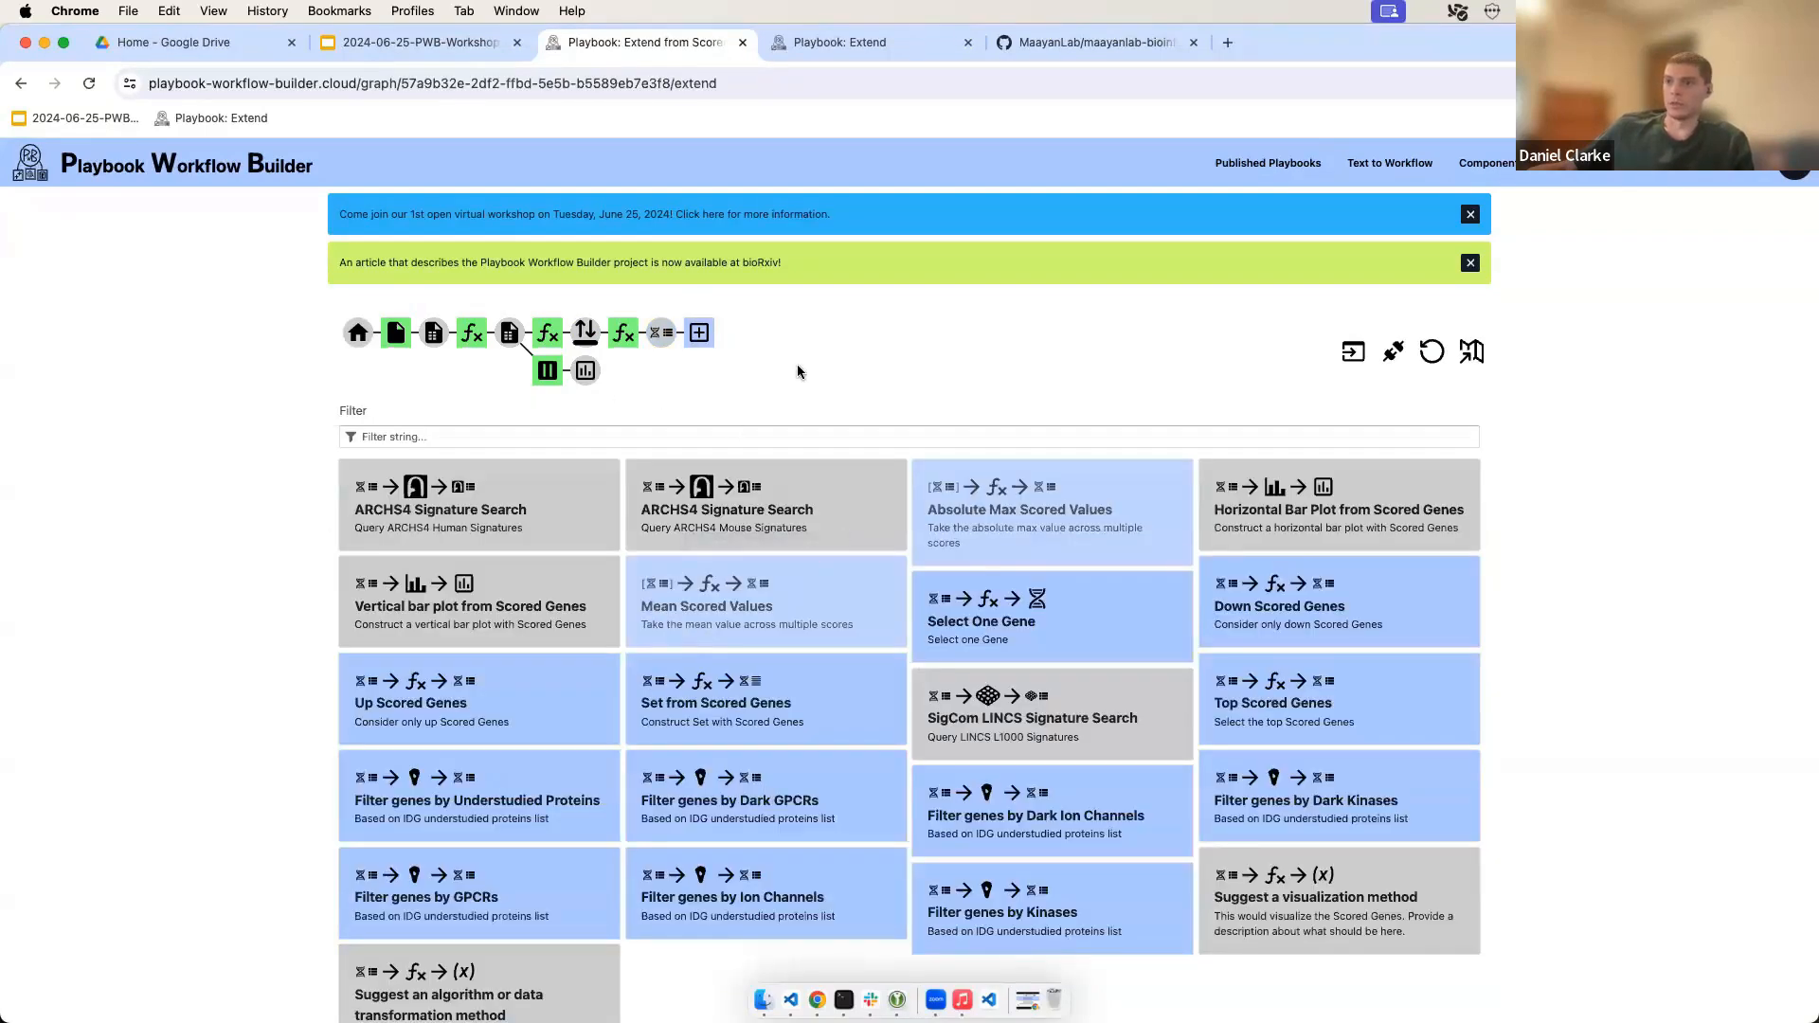
{"action": "scroll", "coordinate": [736, 390], "scroll_direction": "down", "scroll_amount": 1}
{"action": "scroll", "coordinate": [706, 580], "scroll_direction": "up", "scroll_amount": 1}
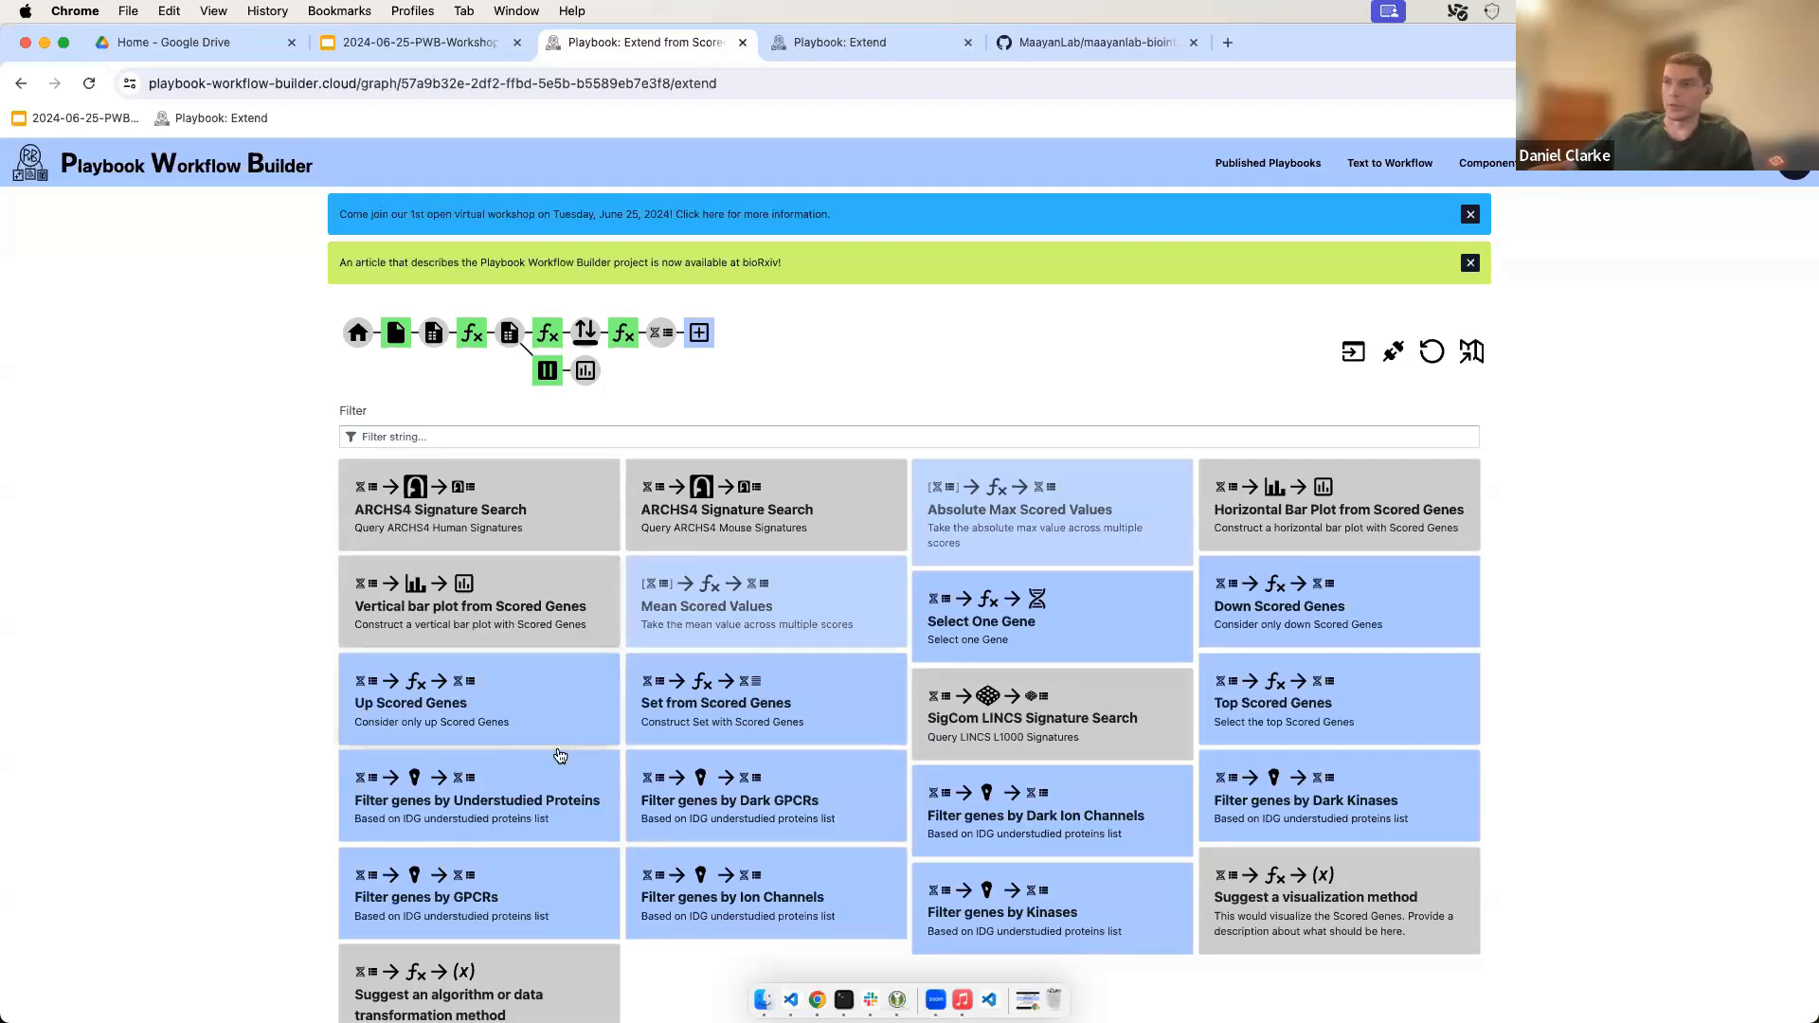
{"action": "left_click", "coordinate": [1286, 722]}
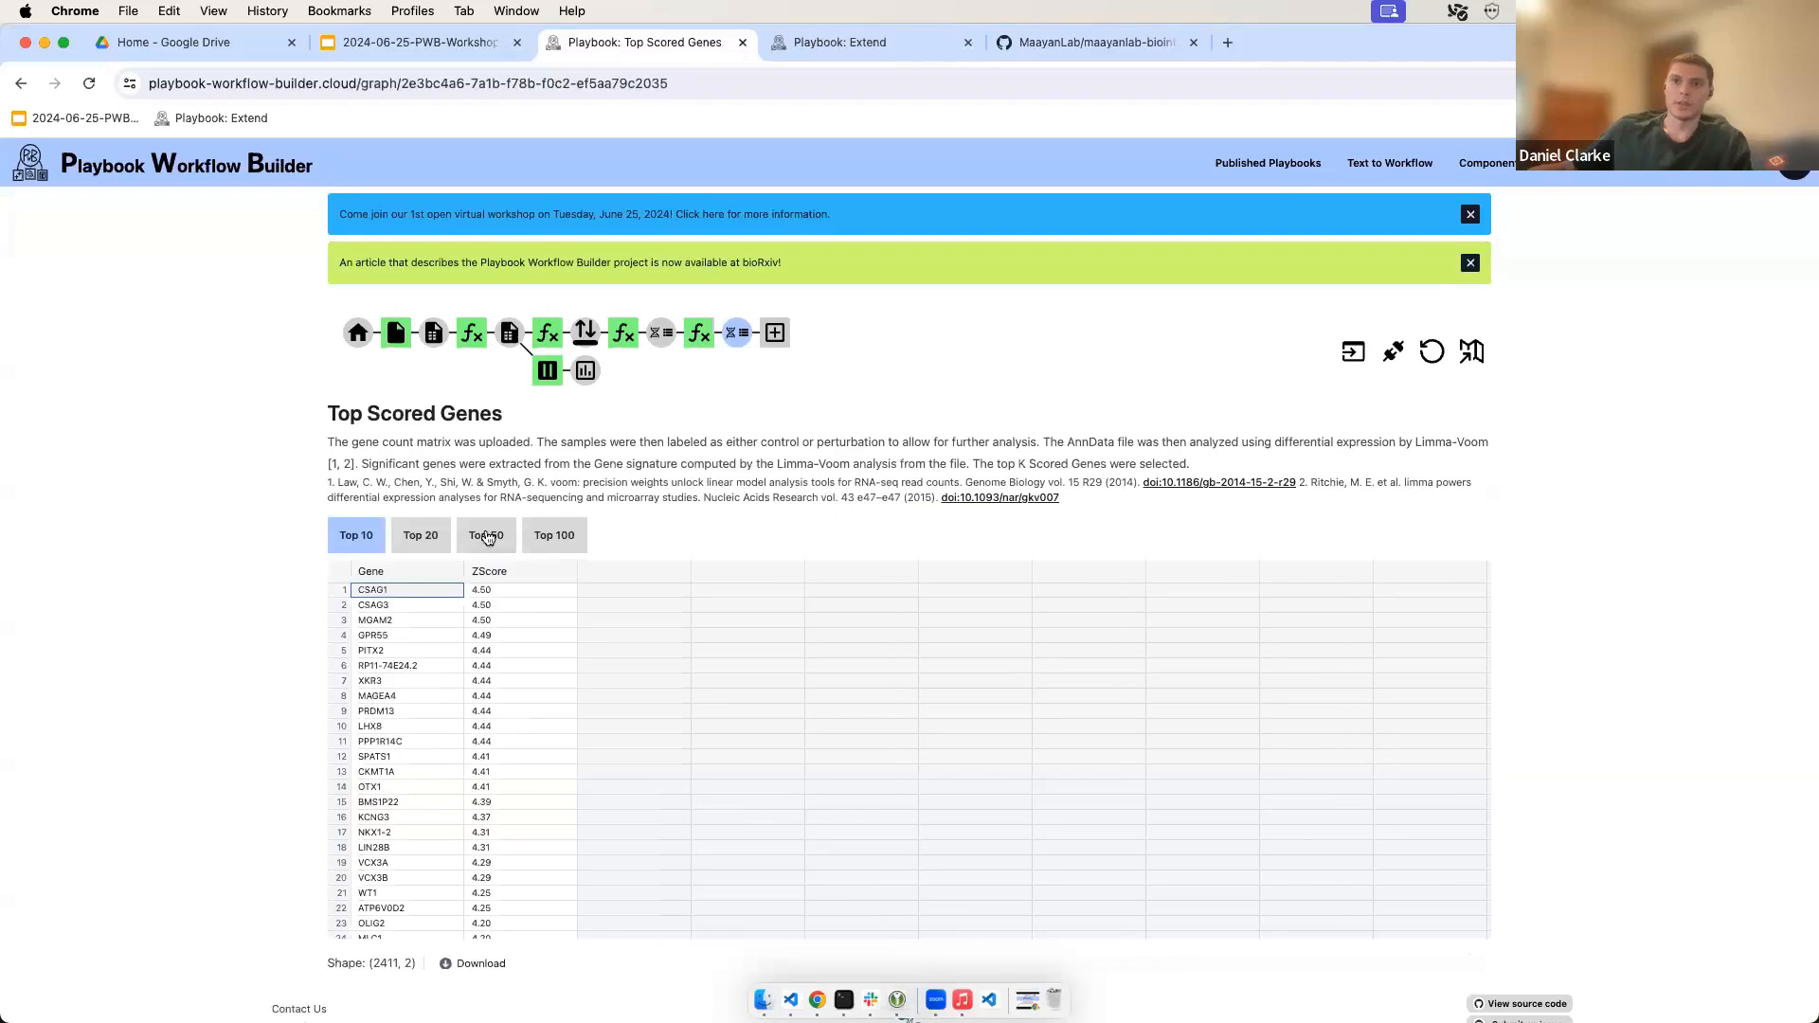
{"action": "left_click", "coordinate": [487, 537]}
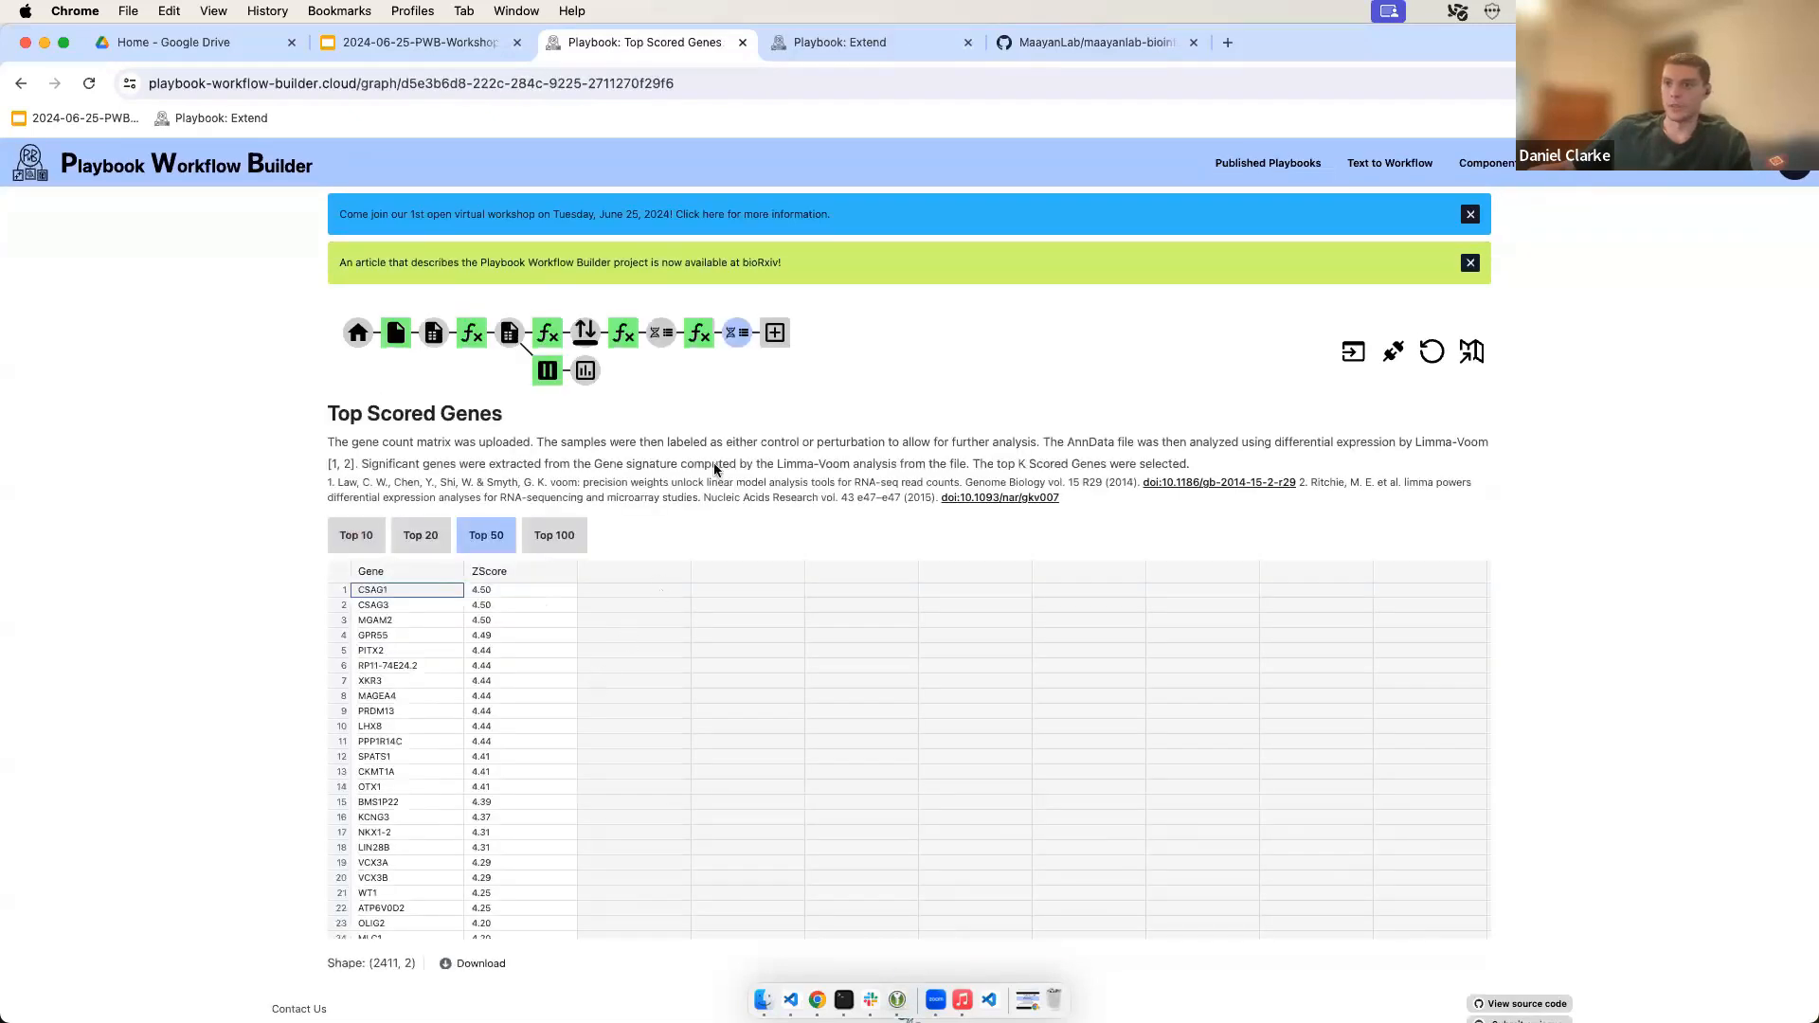
Step: Convert the top 50 scored genes into a gene set and list its available analyses, such as Enrichr and SigCom LINCS
{"action": "left_click", "coordinate": [776, 334]}
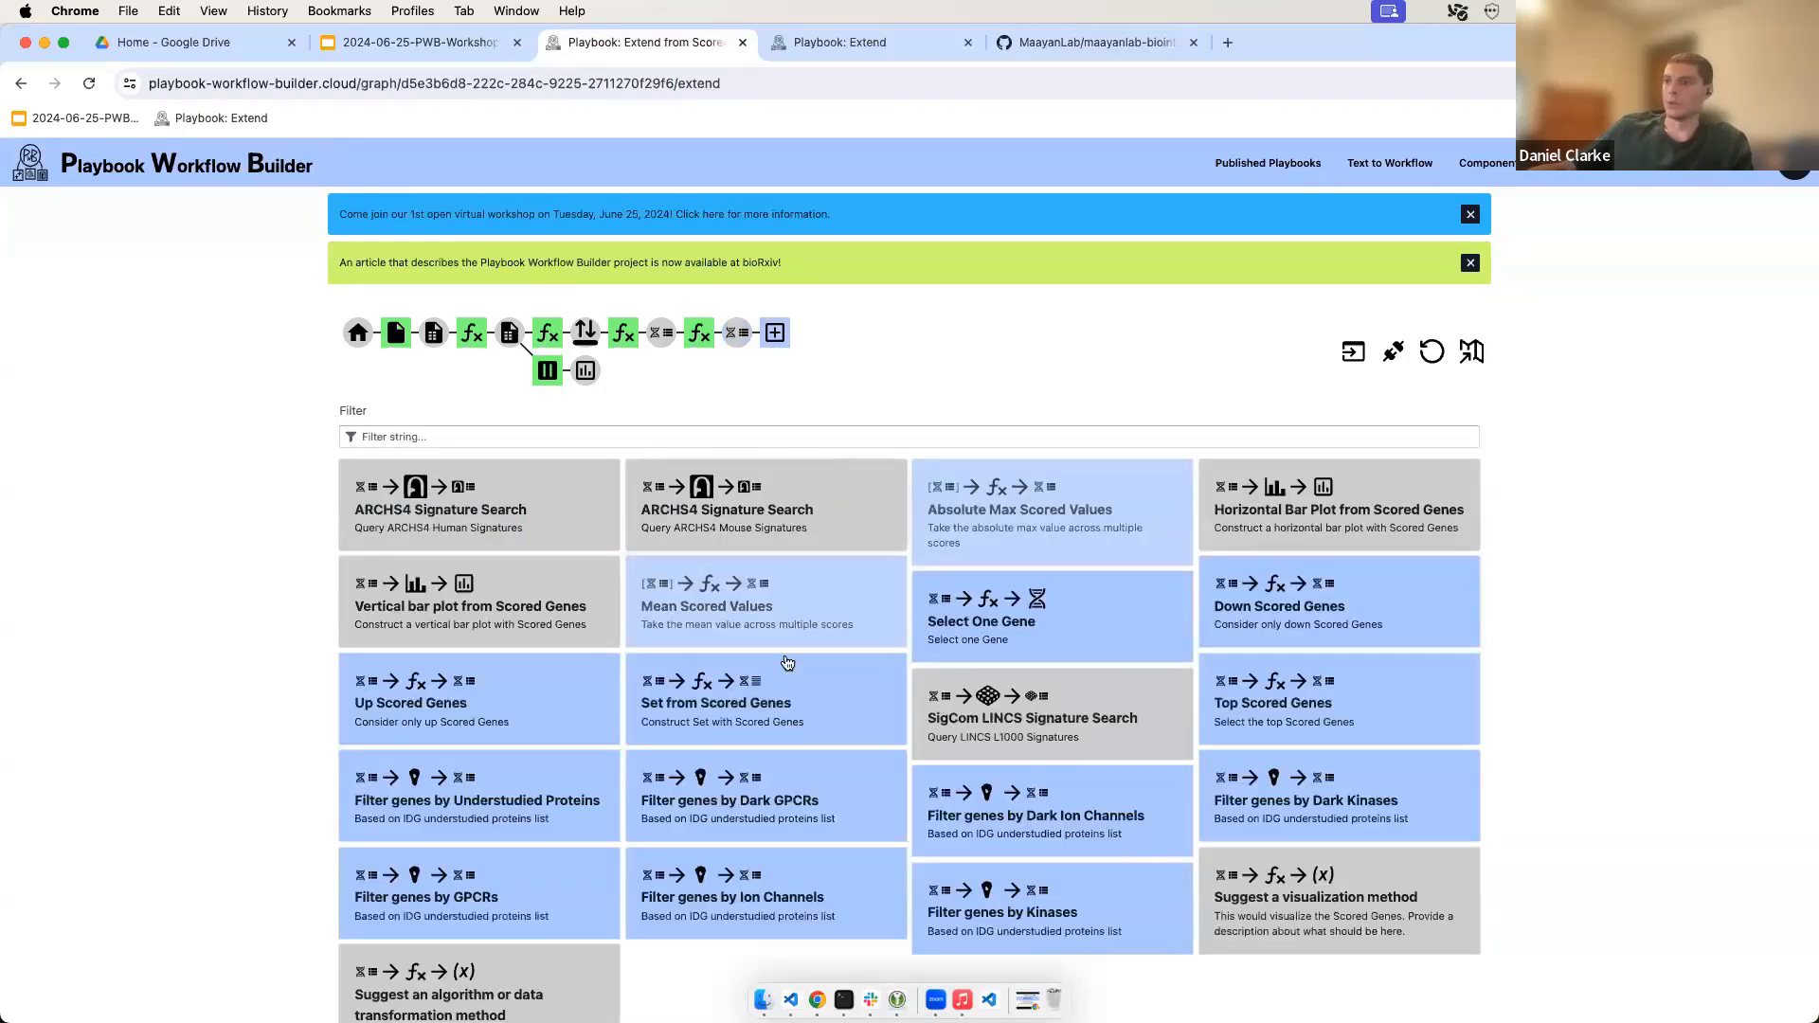
{"action": "left_click", "coordinate": [765, 727]}
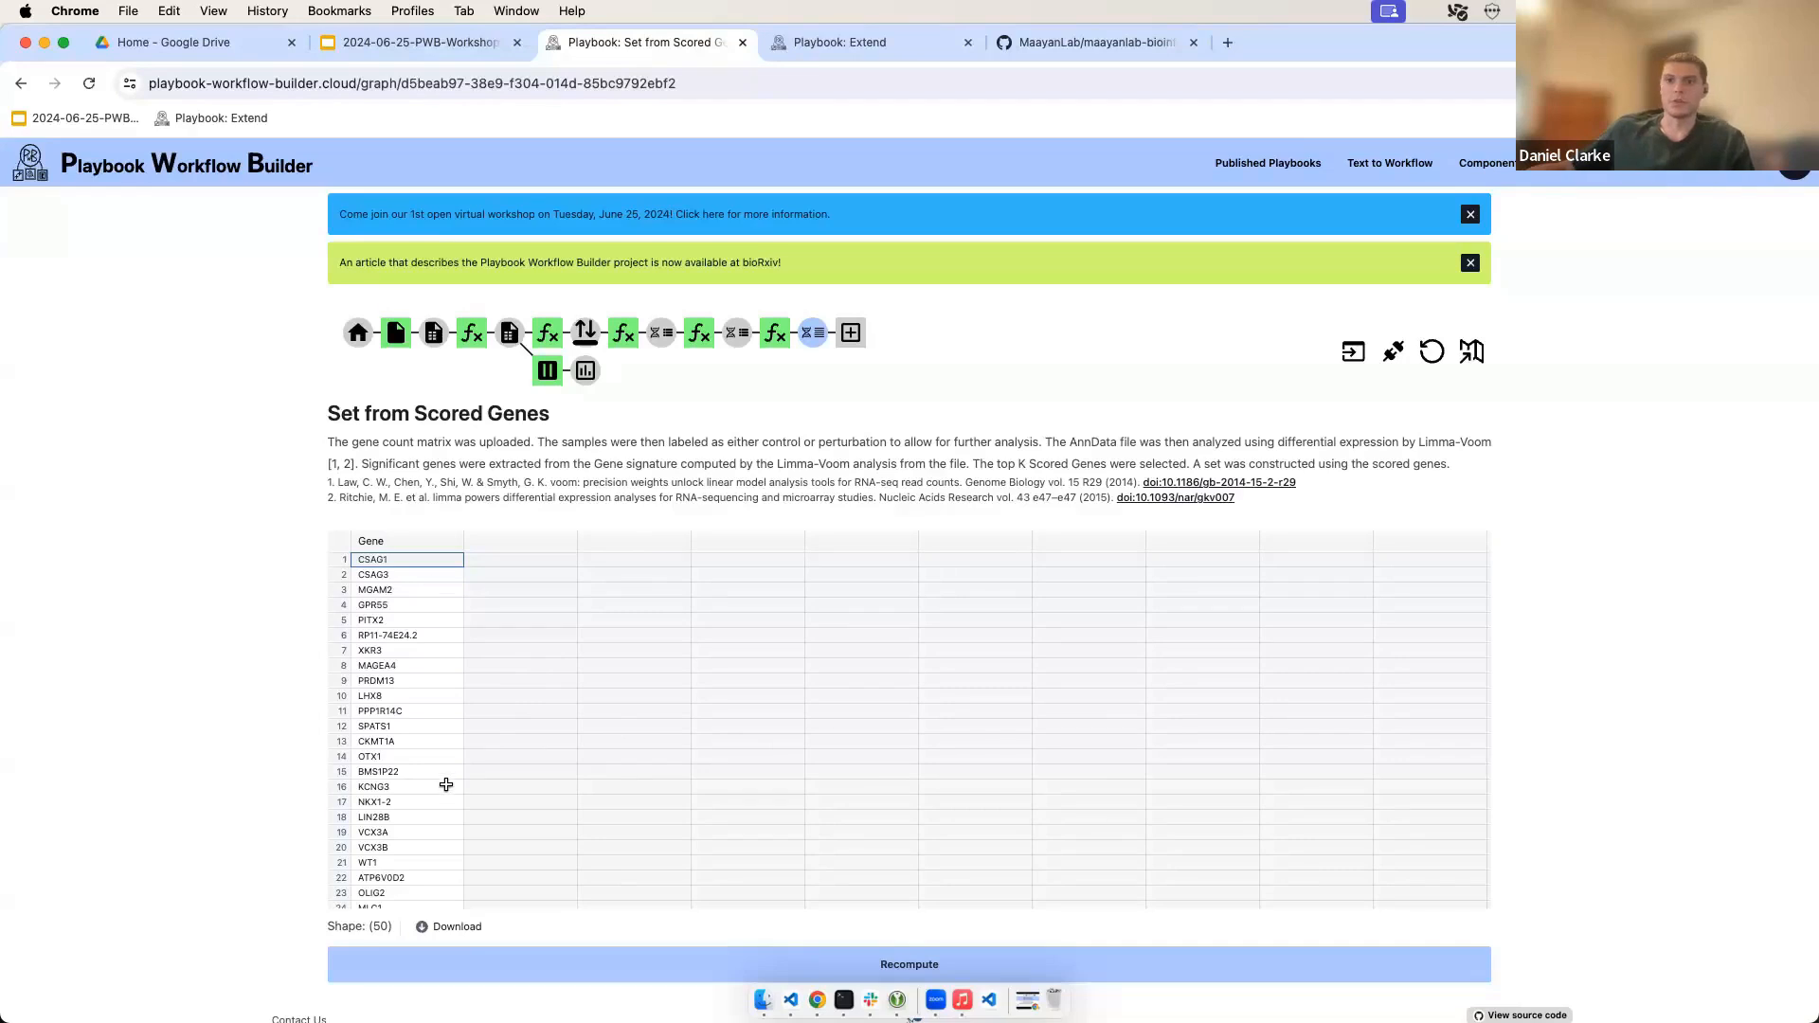
{"action": "left_click", "coordinate": [851, 332]}
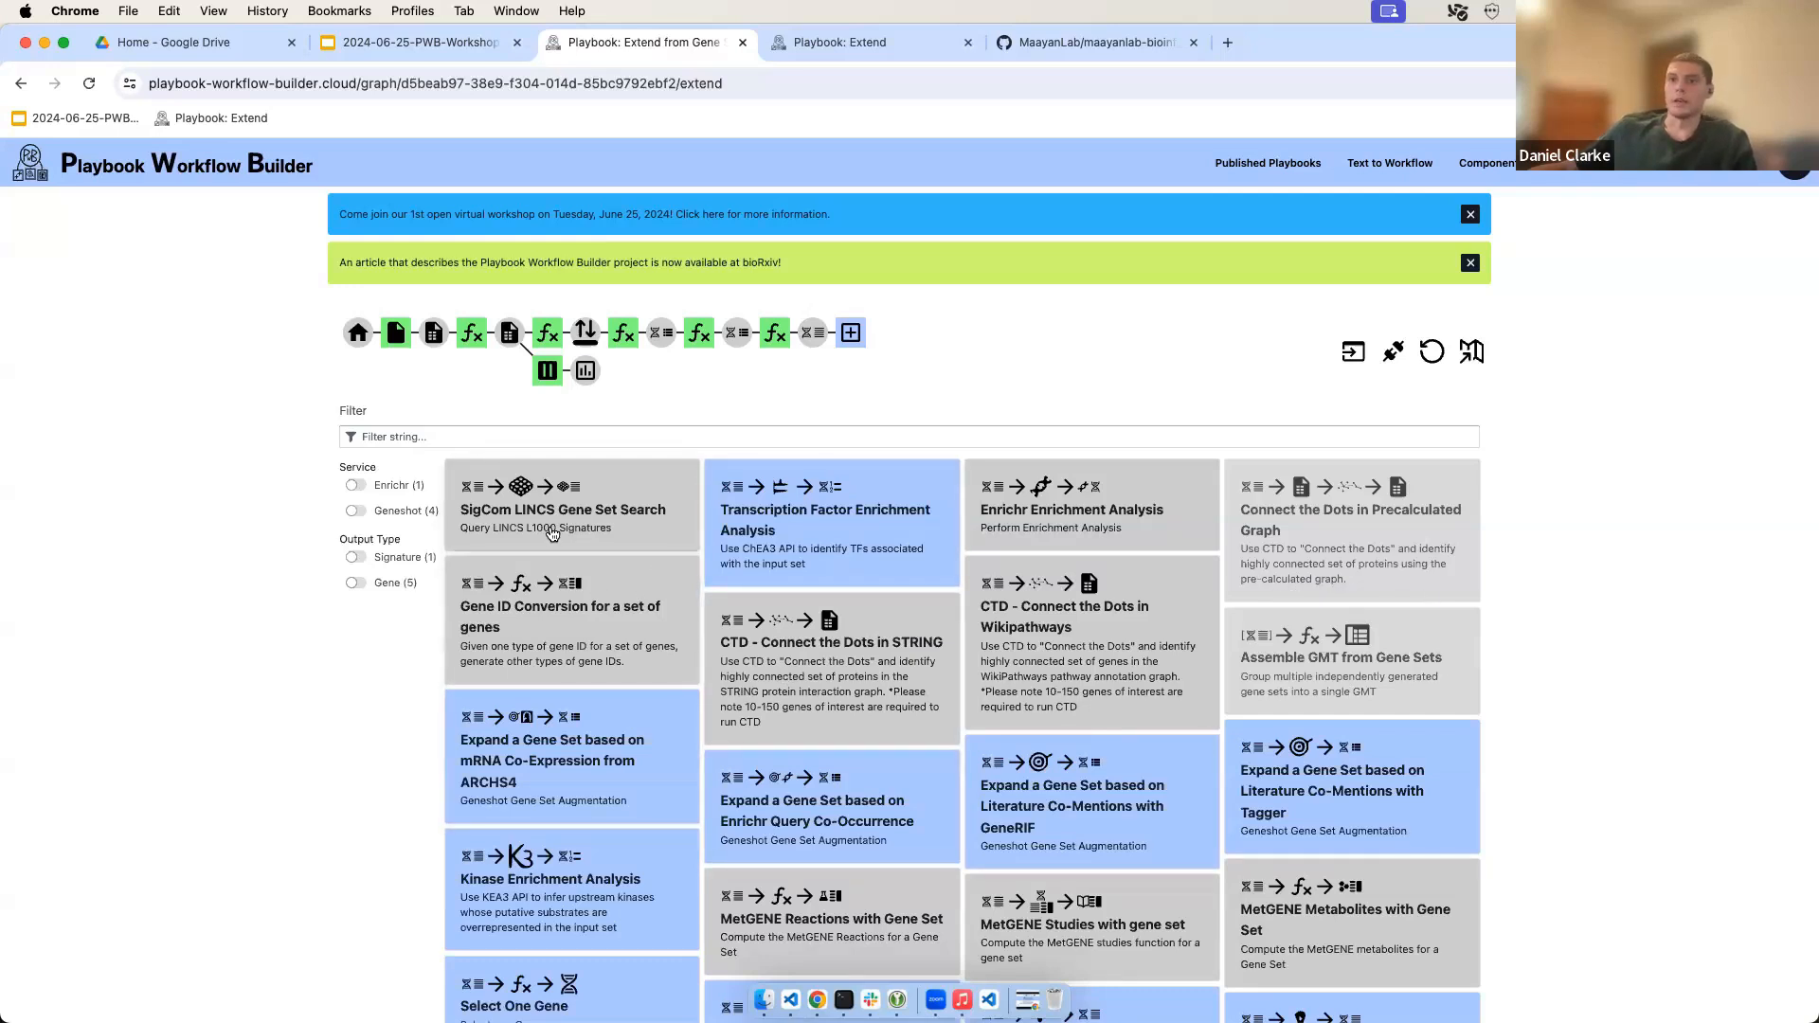
Step: Branch Transcription Factor Enrichment and Kinase Enrichment Analysis off the 50-gene set
{"action": "left_click", "coordinate": [841, 543]}
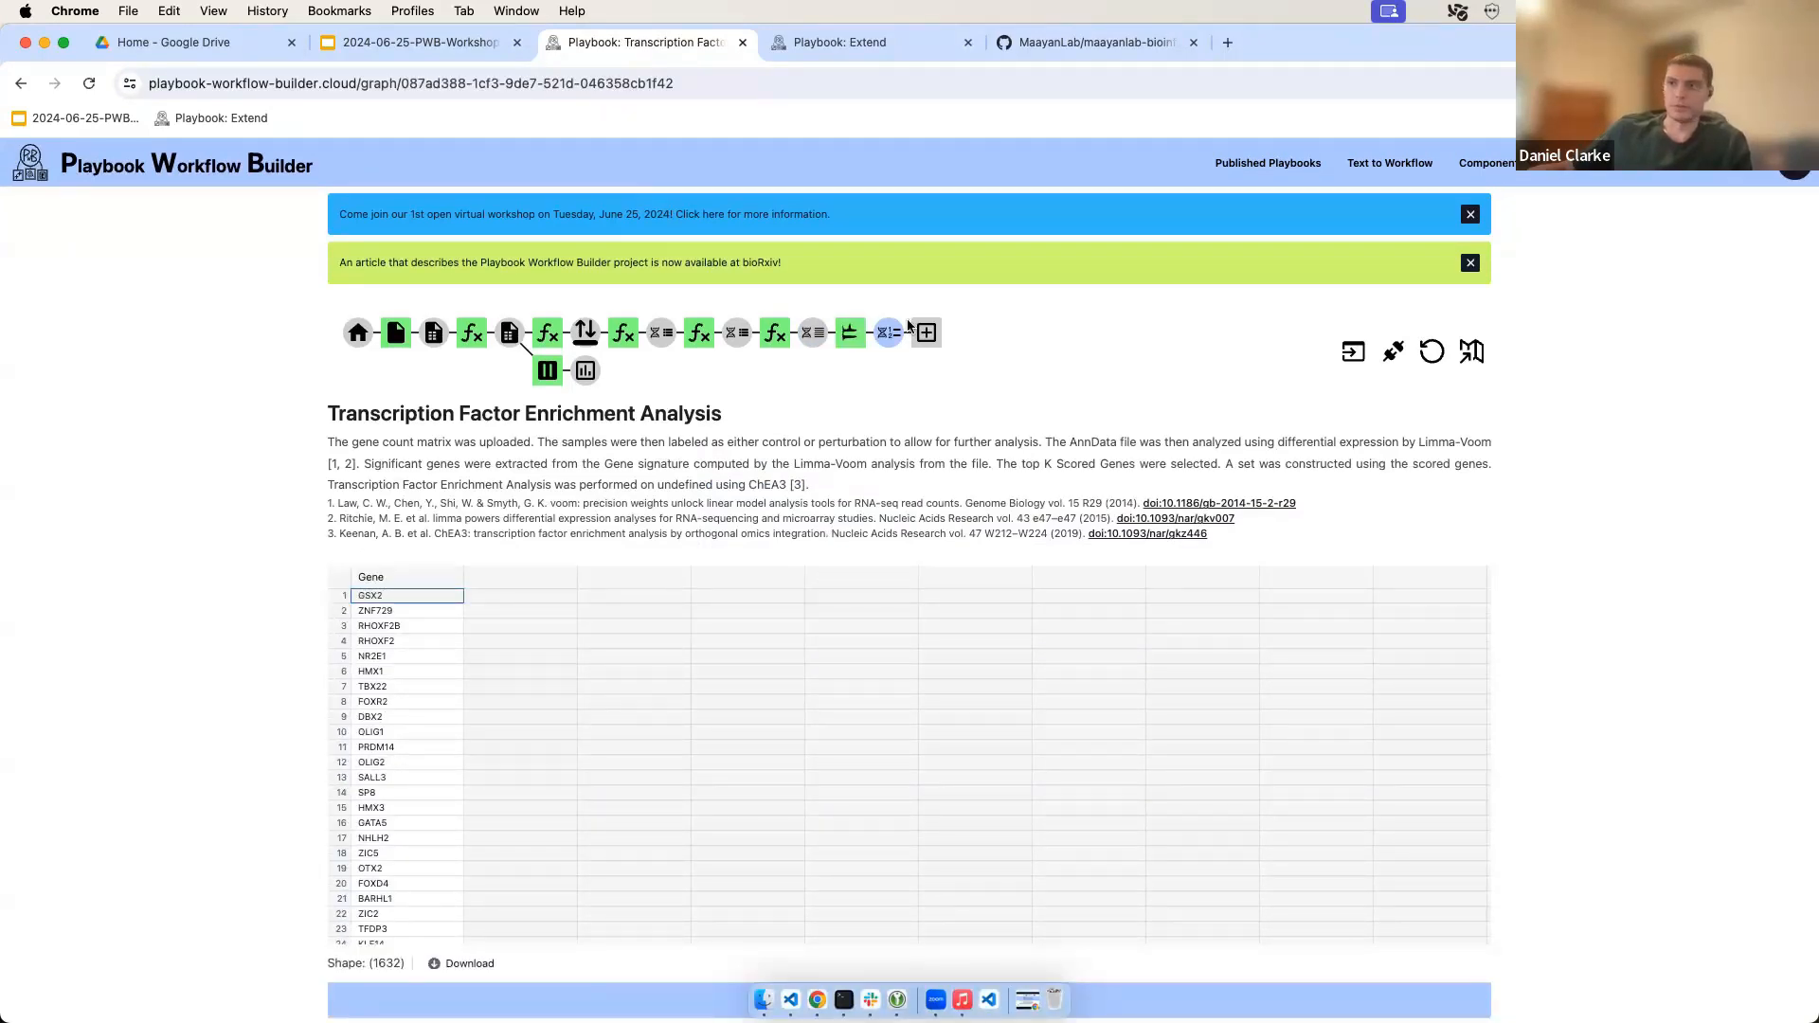
{"action": "left_click", "coordinate": [813, 331]}
{"action": "left_click", "coordinate": [846, 372]}
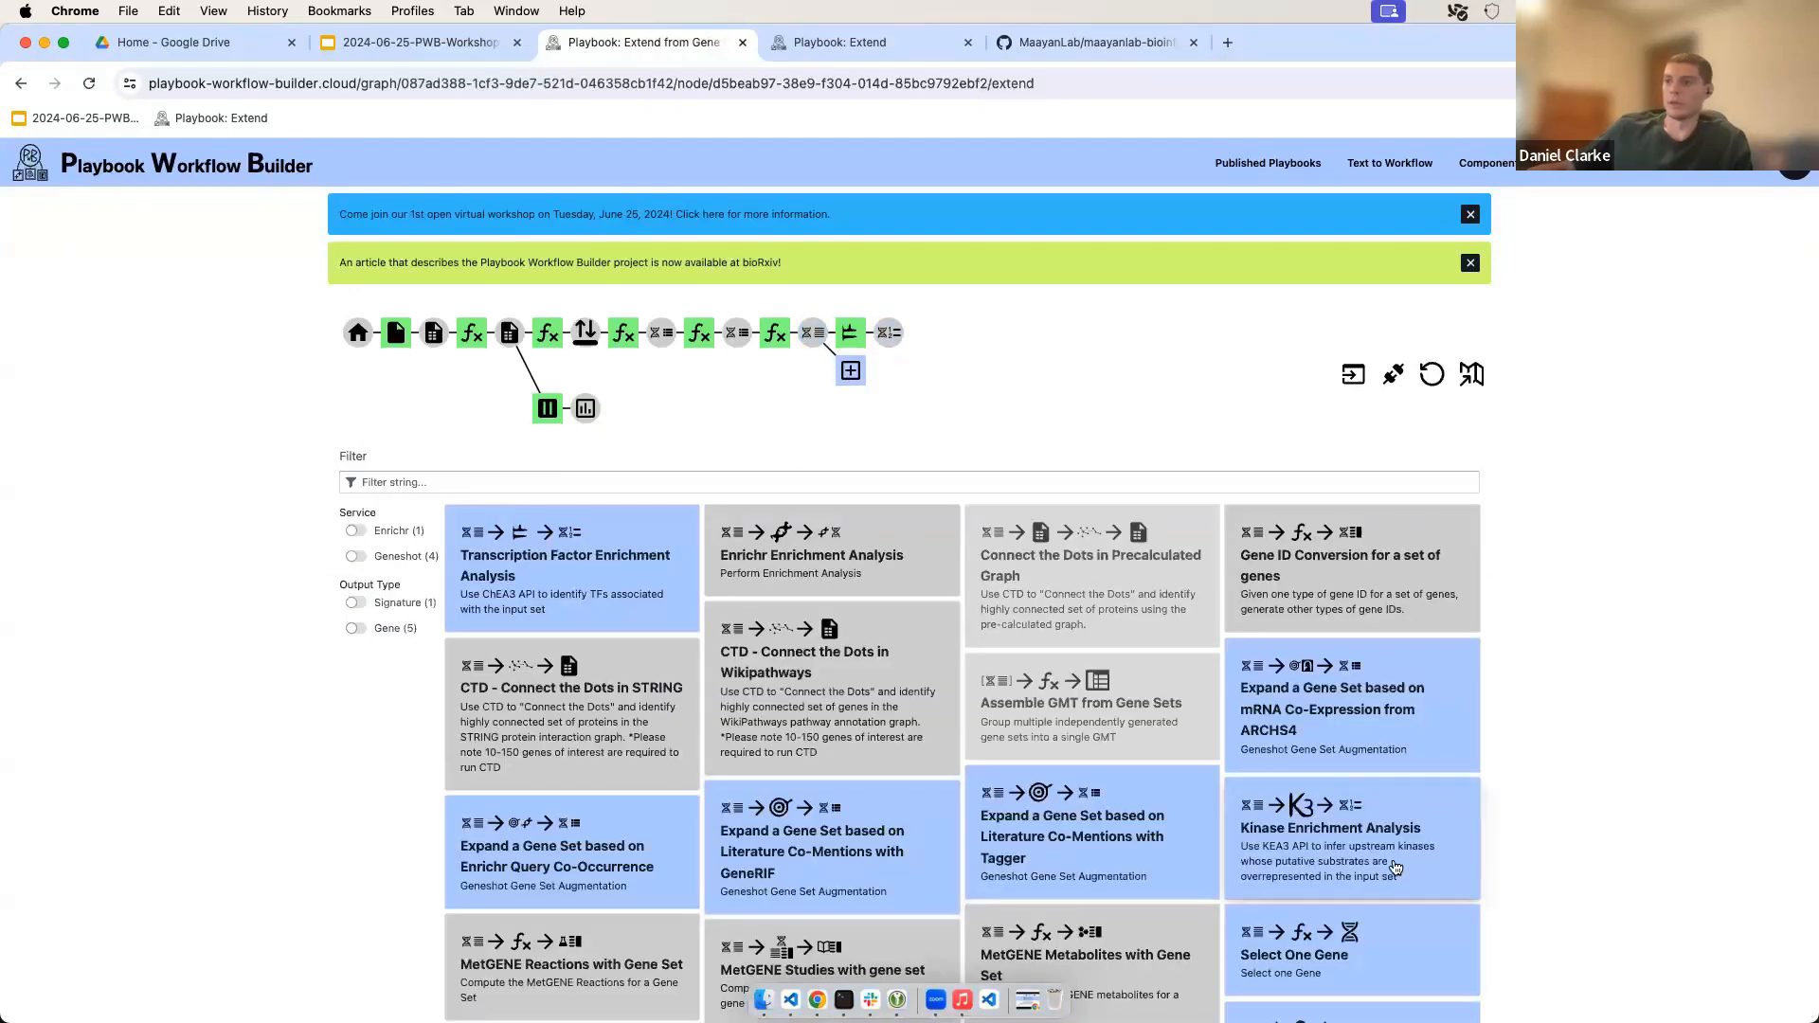
{"action": "left_click", "coordinate": [1393, 867]}
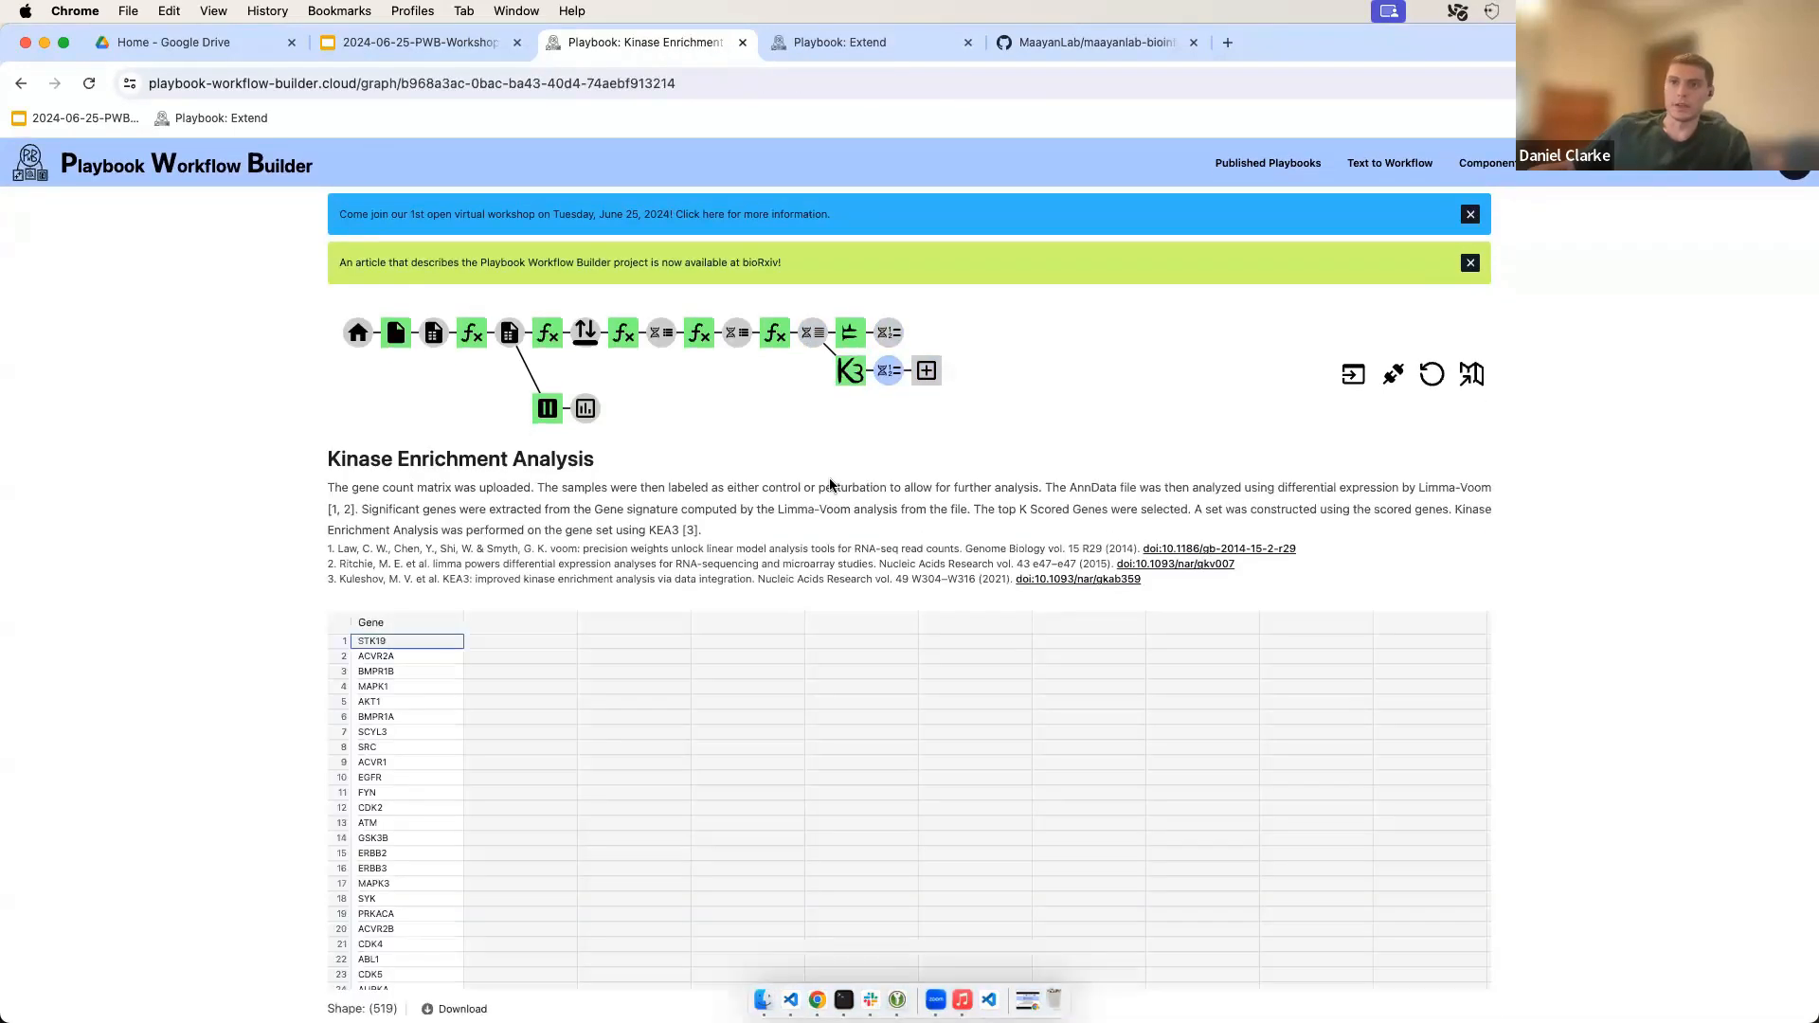
{"action": "left_click", "coordinate": [813, 332]}
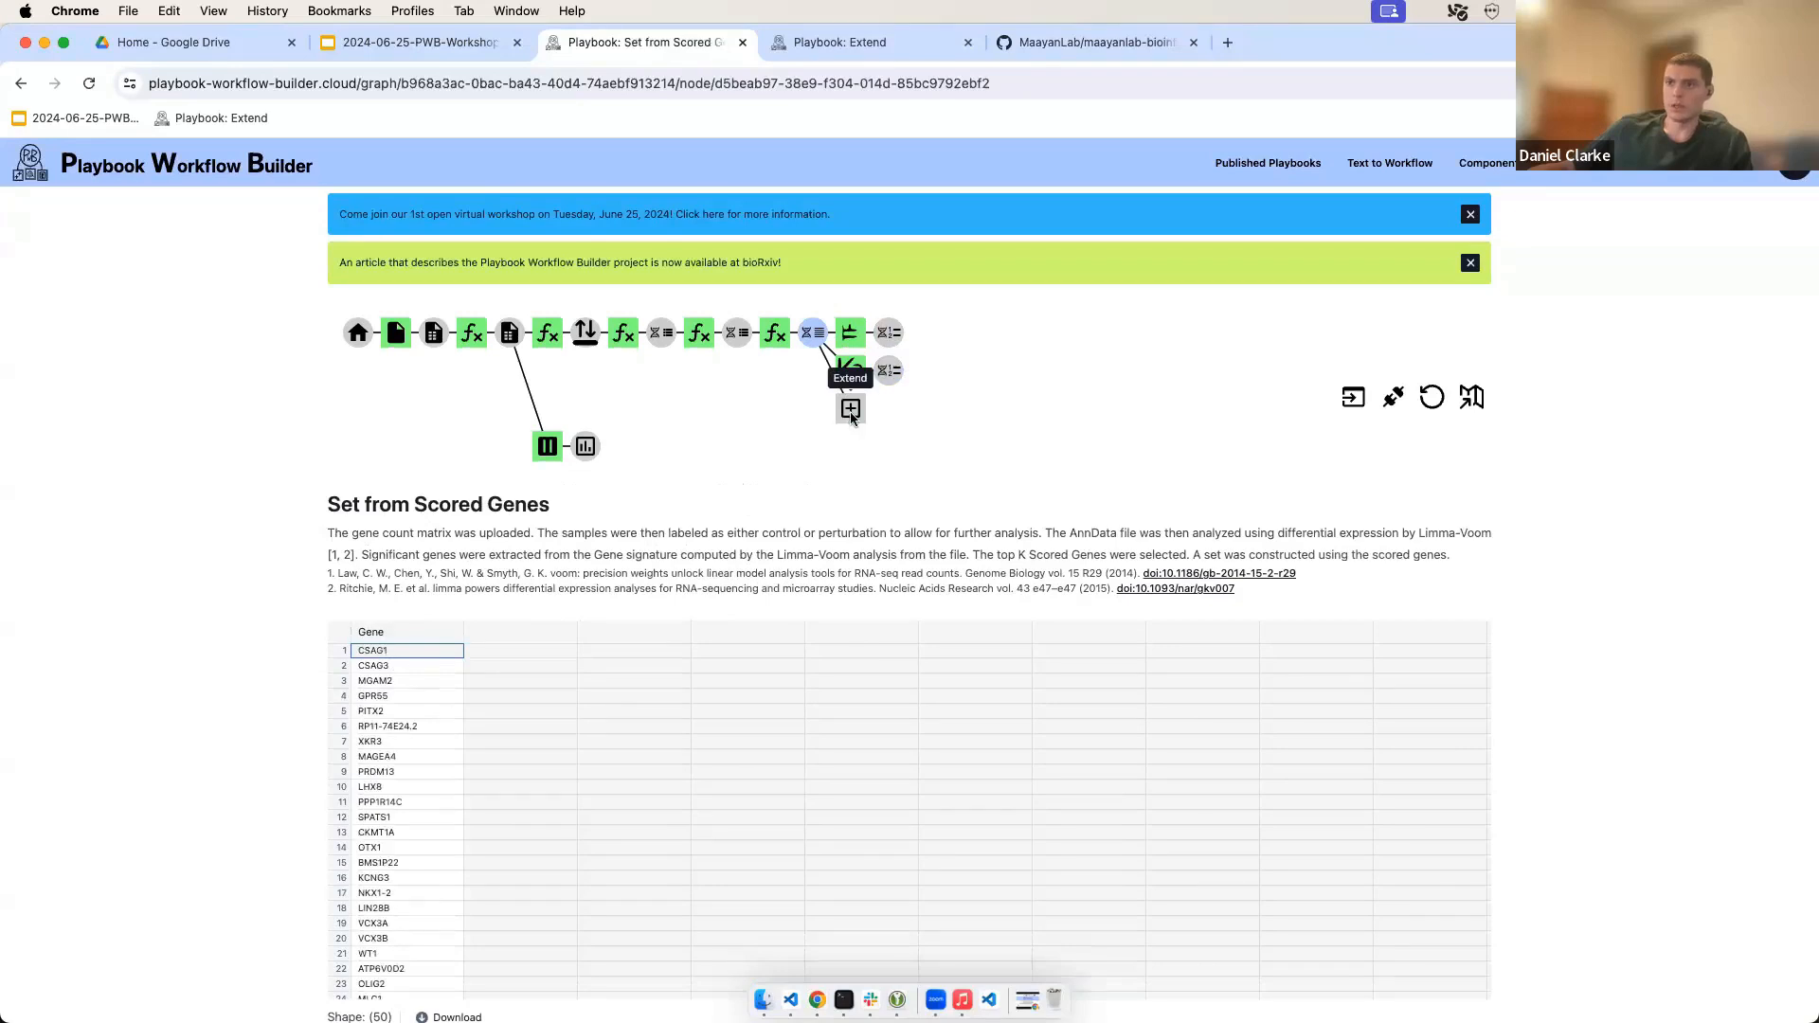
Step: Run SigCom LINCS Gene Set Search on the gene set, reloading the page after its error
{"action": "left_click", "coordinate": [850, 405]}
{"action": "scroll", "coordinate": [968, 470], "scroll_direction": "down", "scroll_amount": 2}
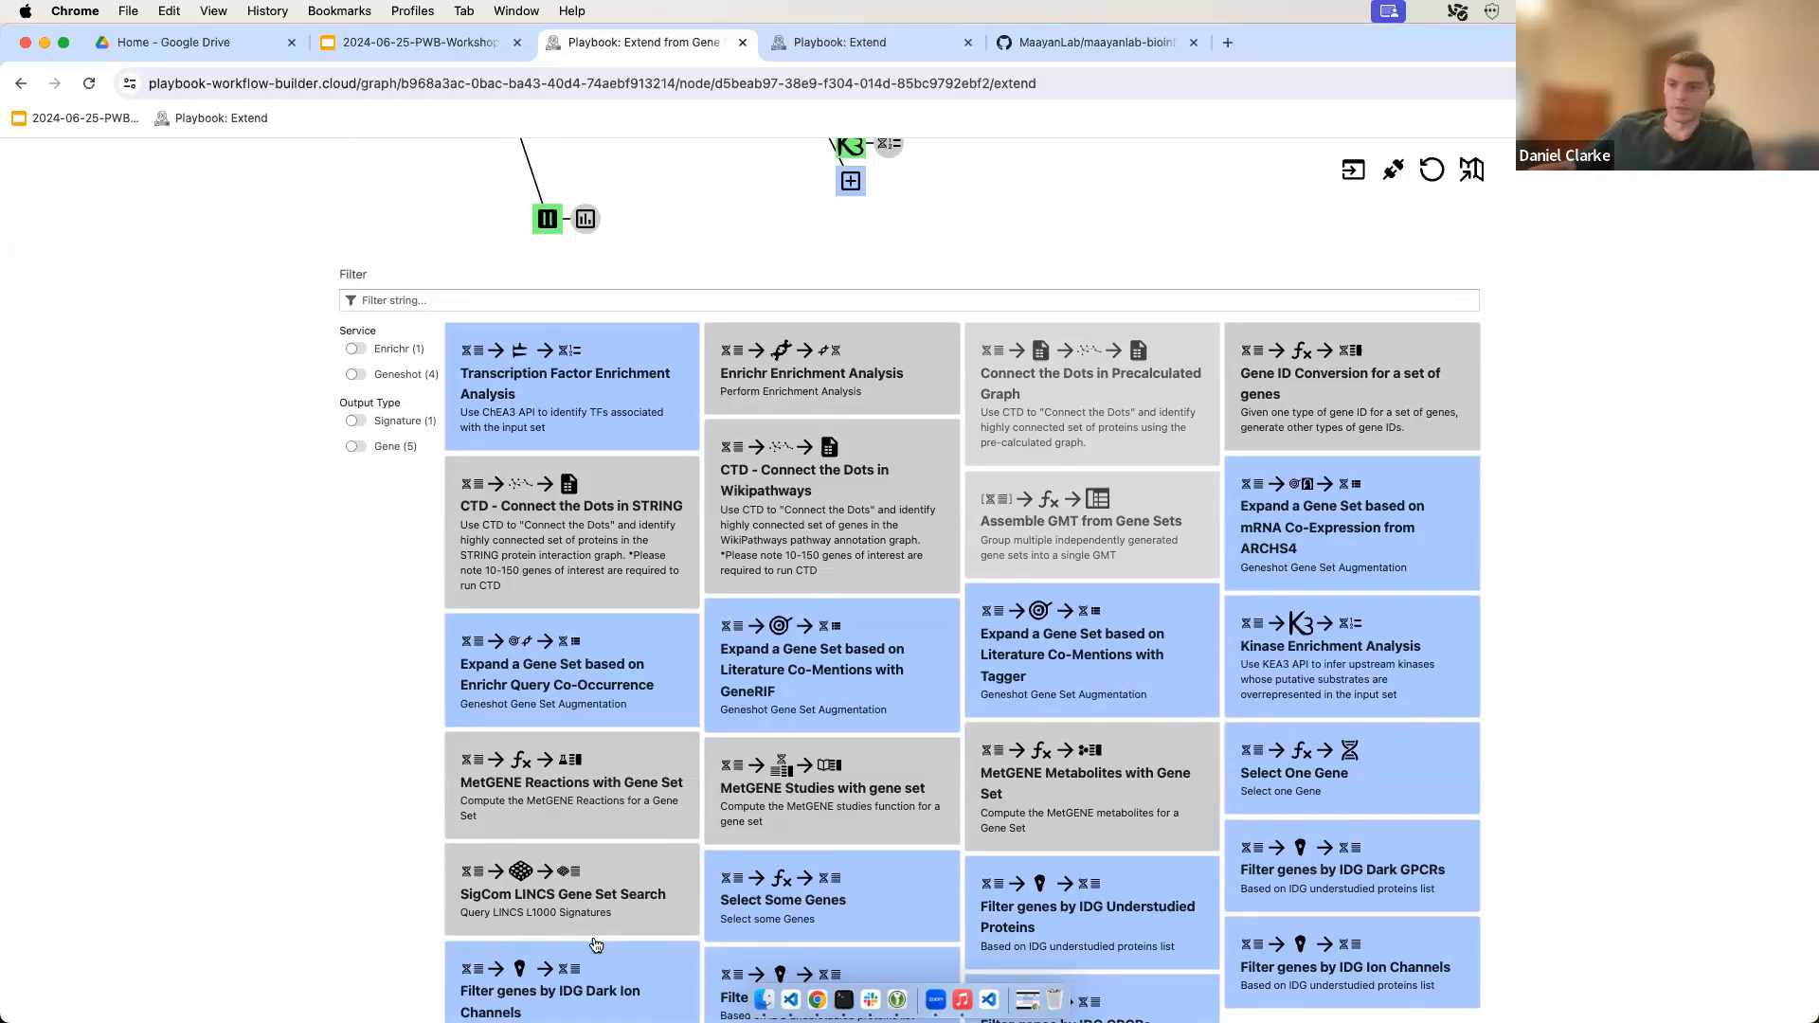
{"action": "scroll", "coordinate": [606, 950], "scroll_direction": "up", "scroll_amount": 1}
{"action": "scroll", "coordinate": [611, 953], "scroll_direction": "down", "scroll_amount": 1}
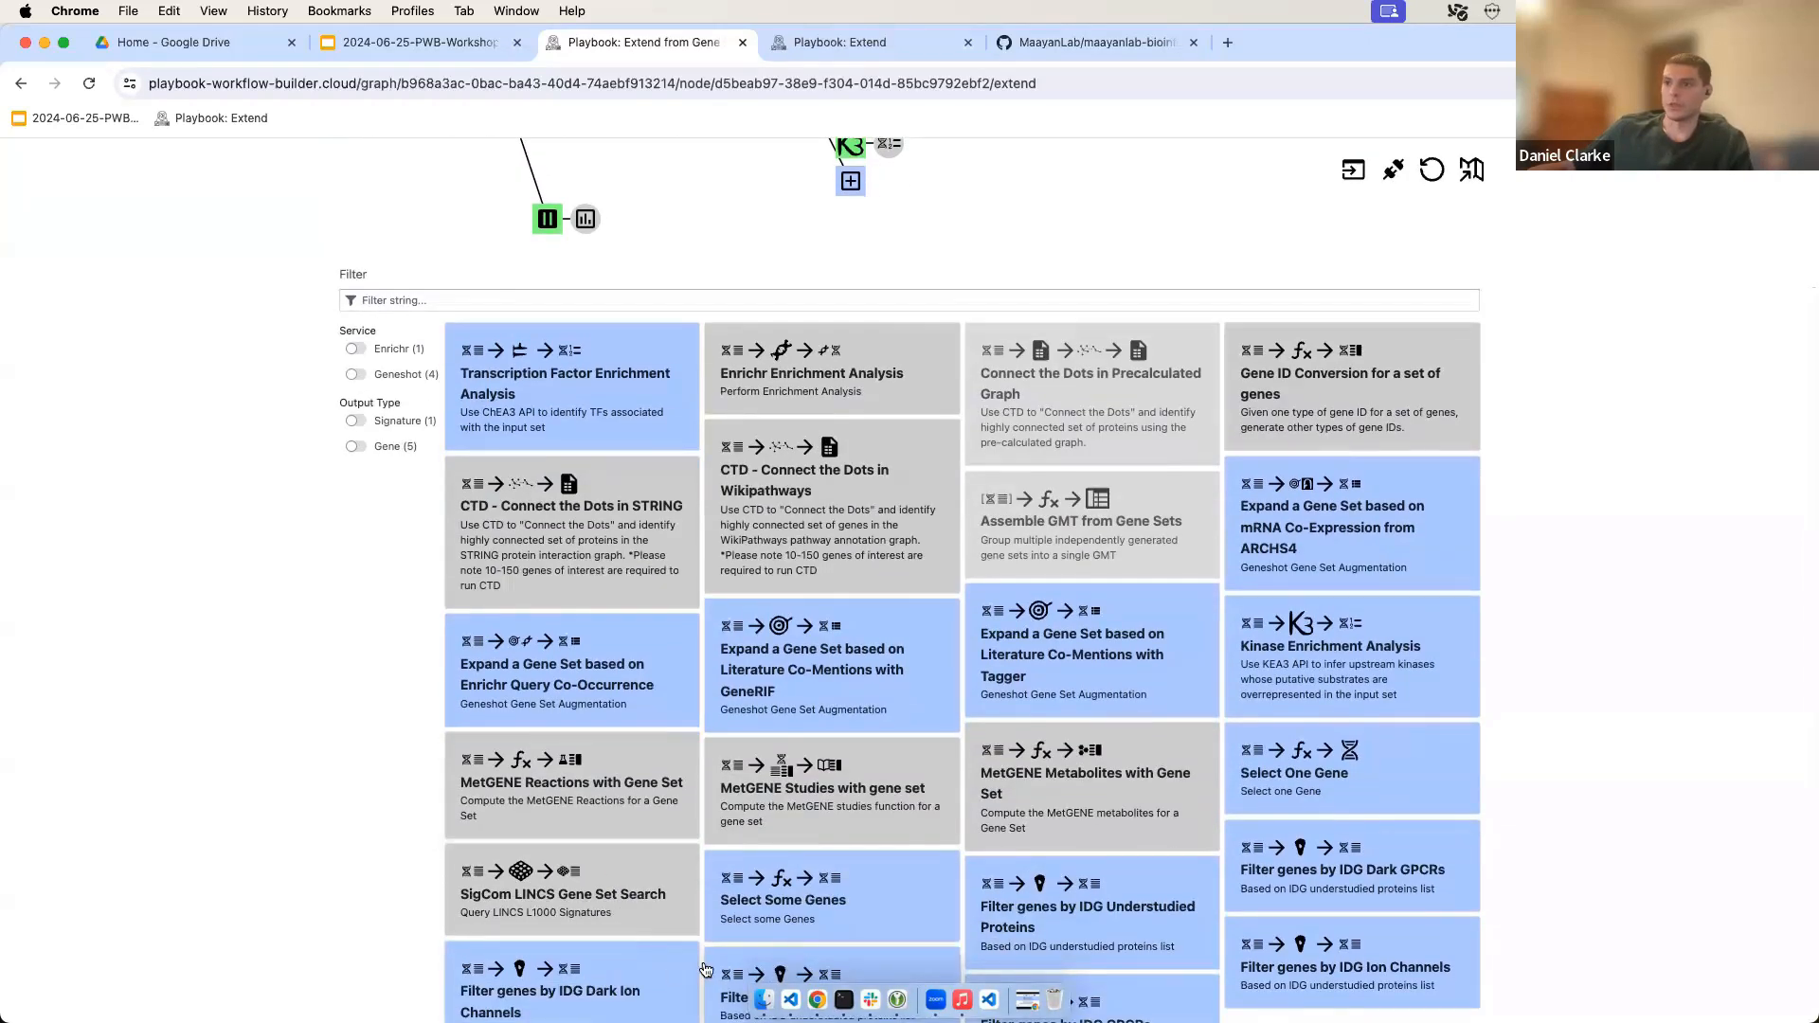
{"action": "left_click", "coordinate": [556, 917]}
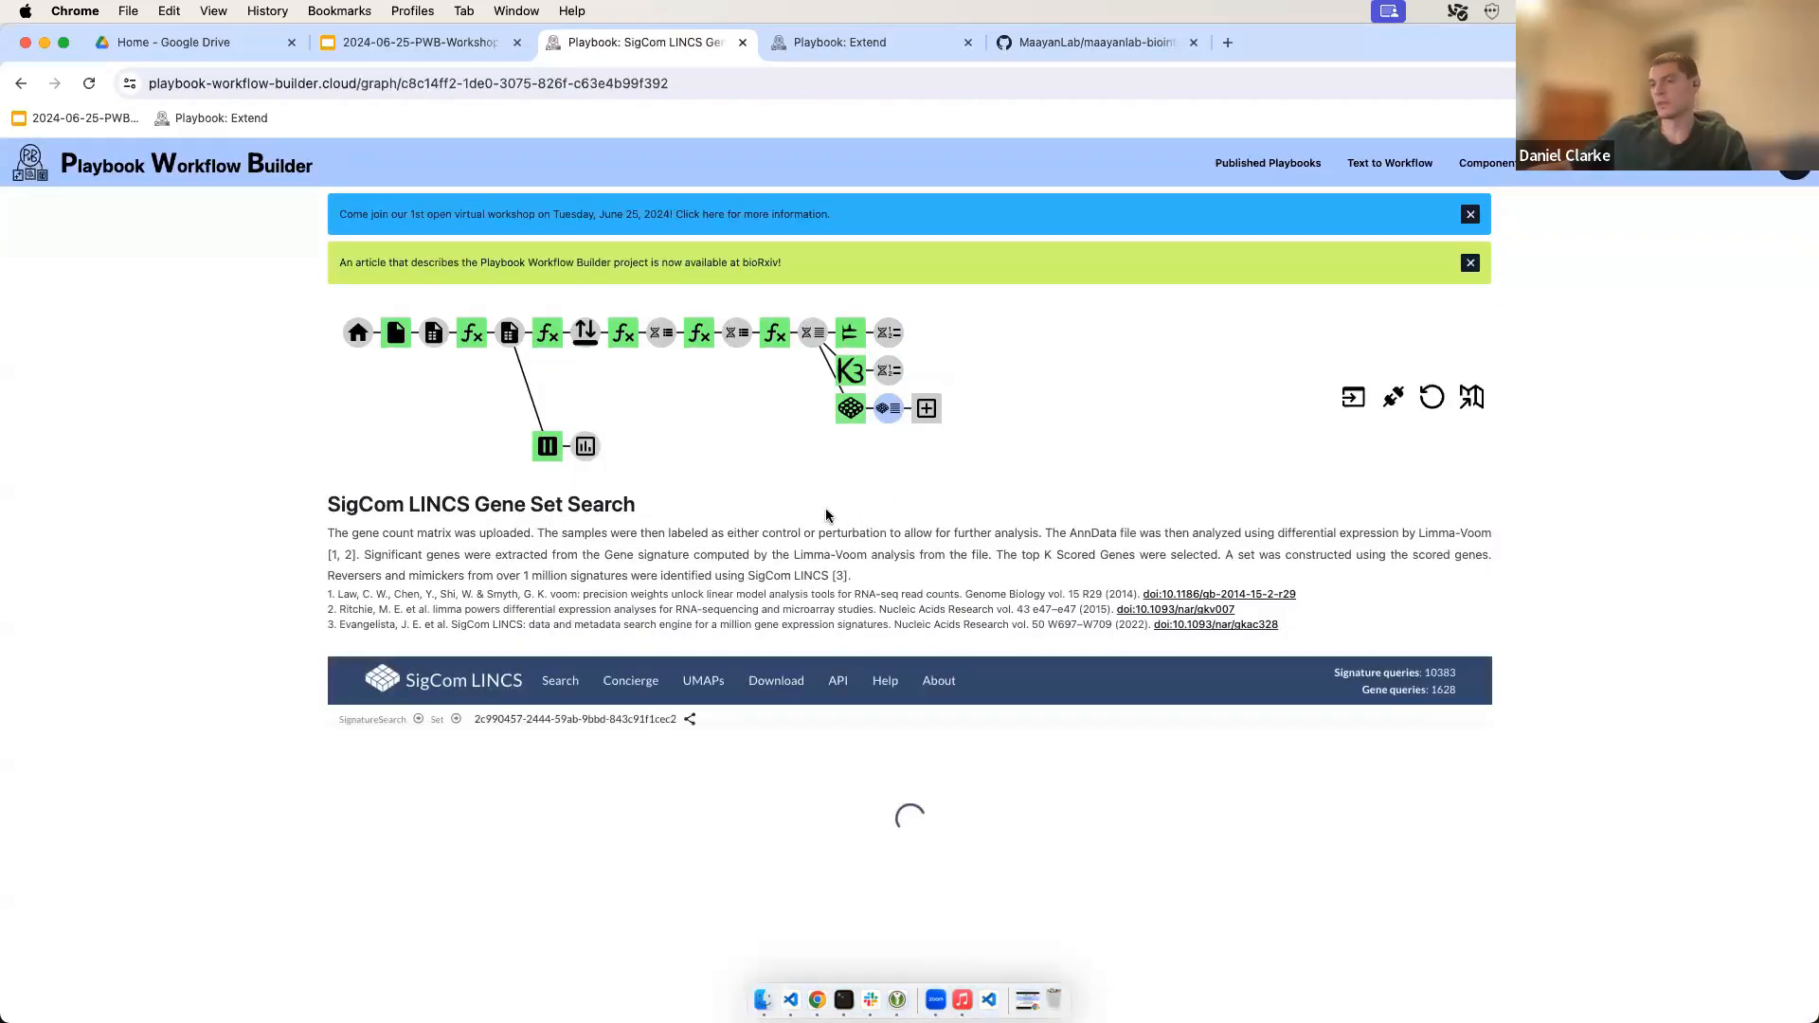
{"action": "scroll", "coordinate": [826, 515], "scroll_direction": "down", "scroll_amount": 3}
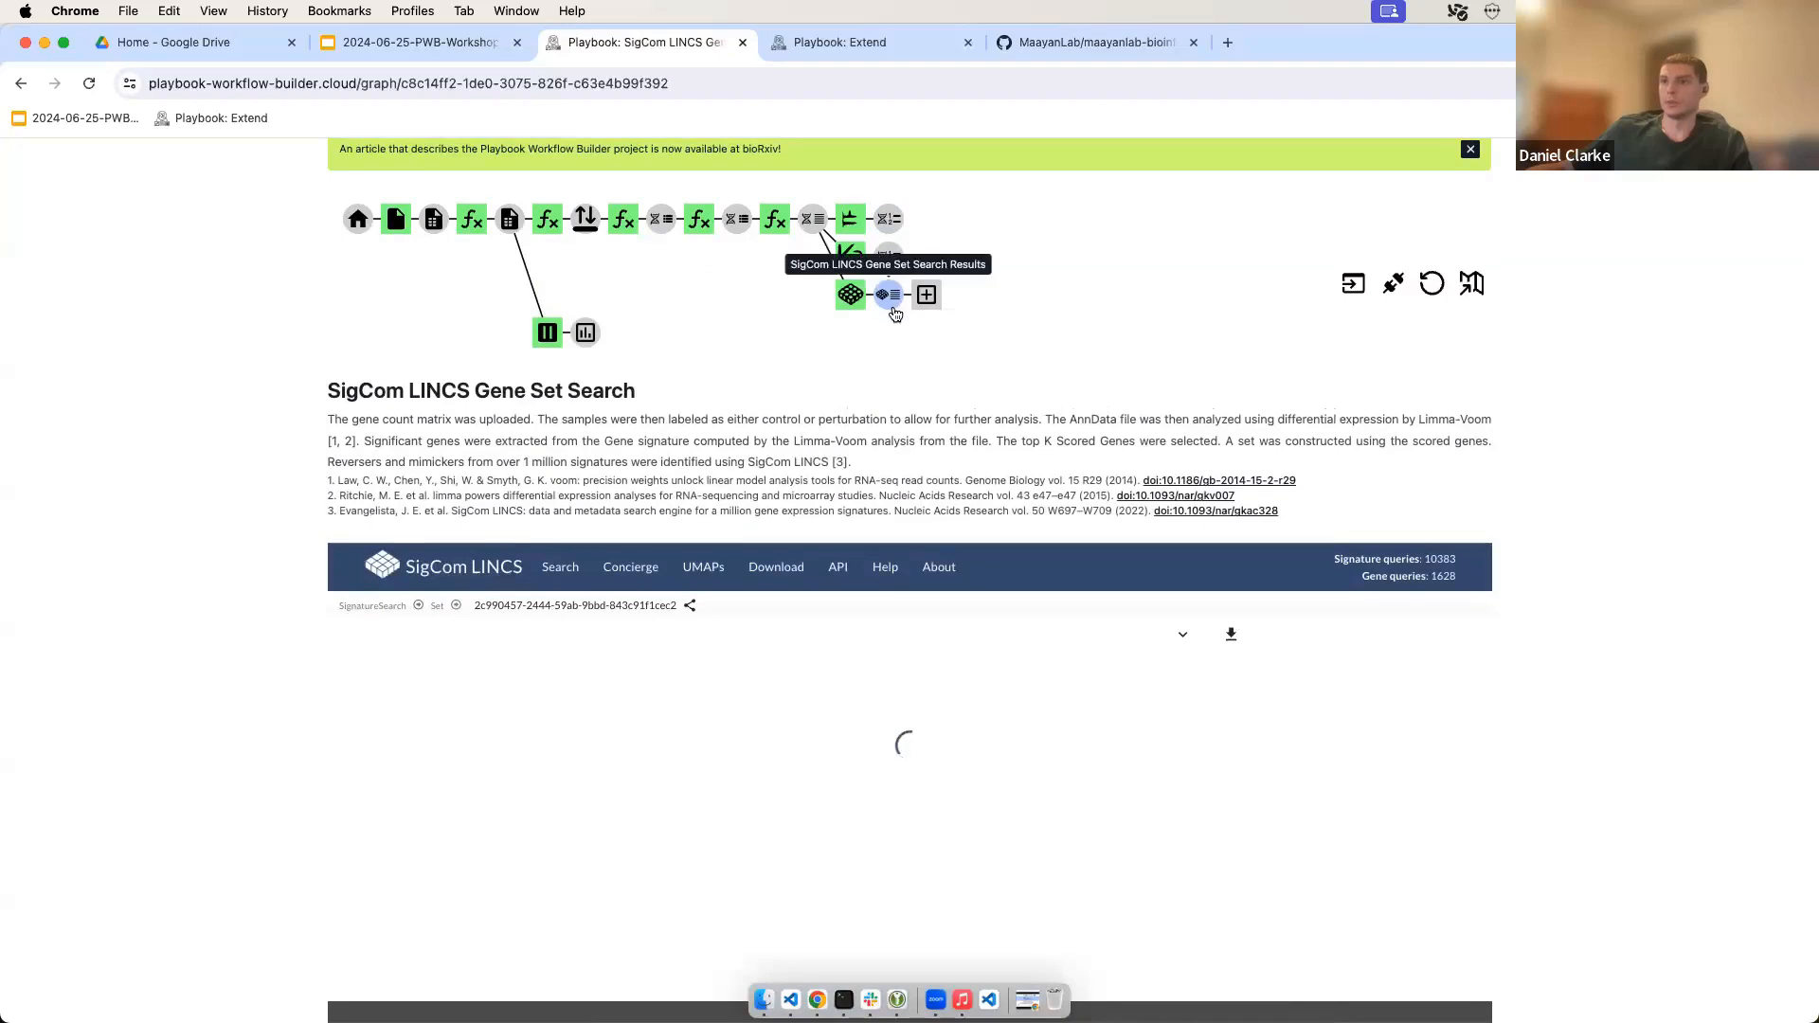
{"action": "scroll", "coordinate": [894, 332], "scroll_direction": "down", "scroll_amount": 3}
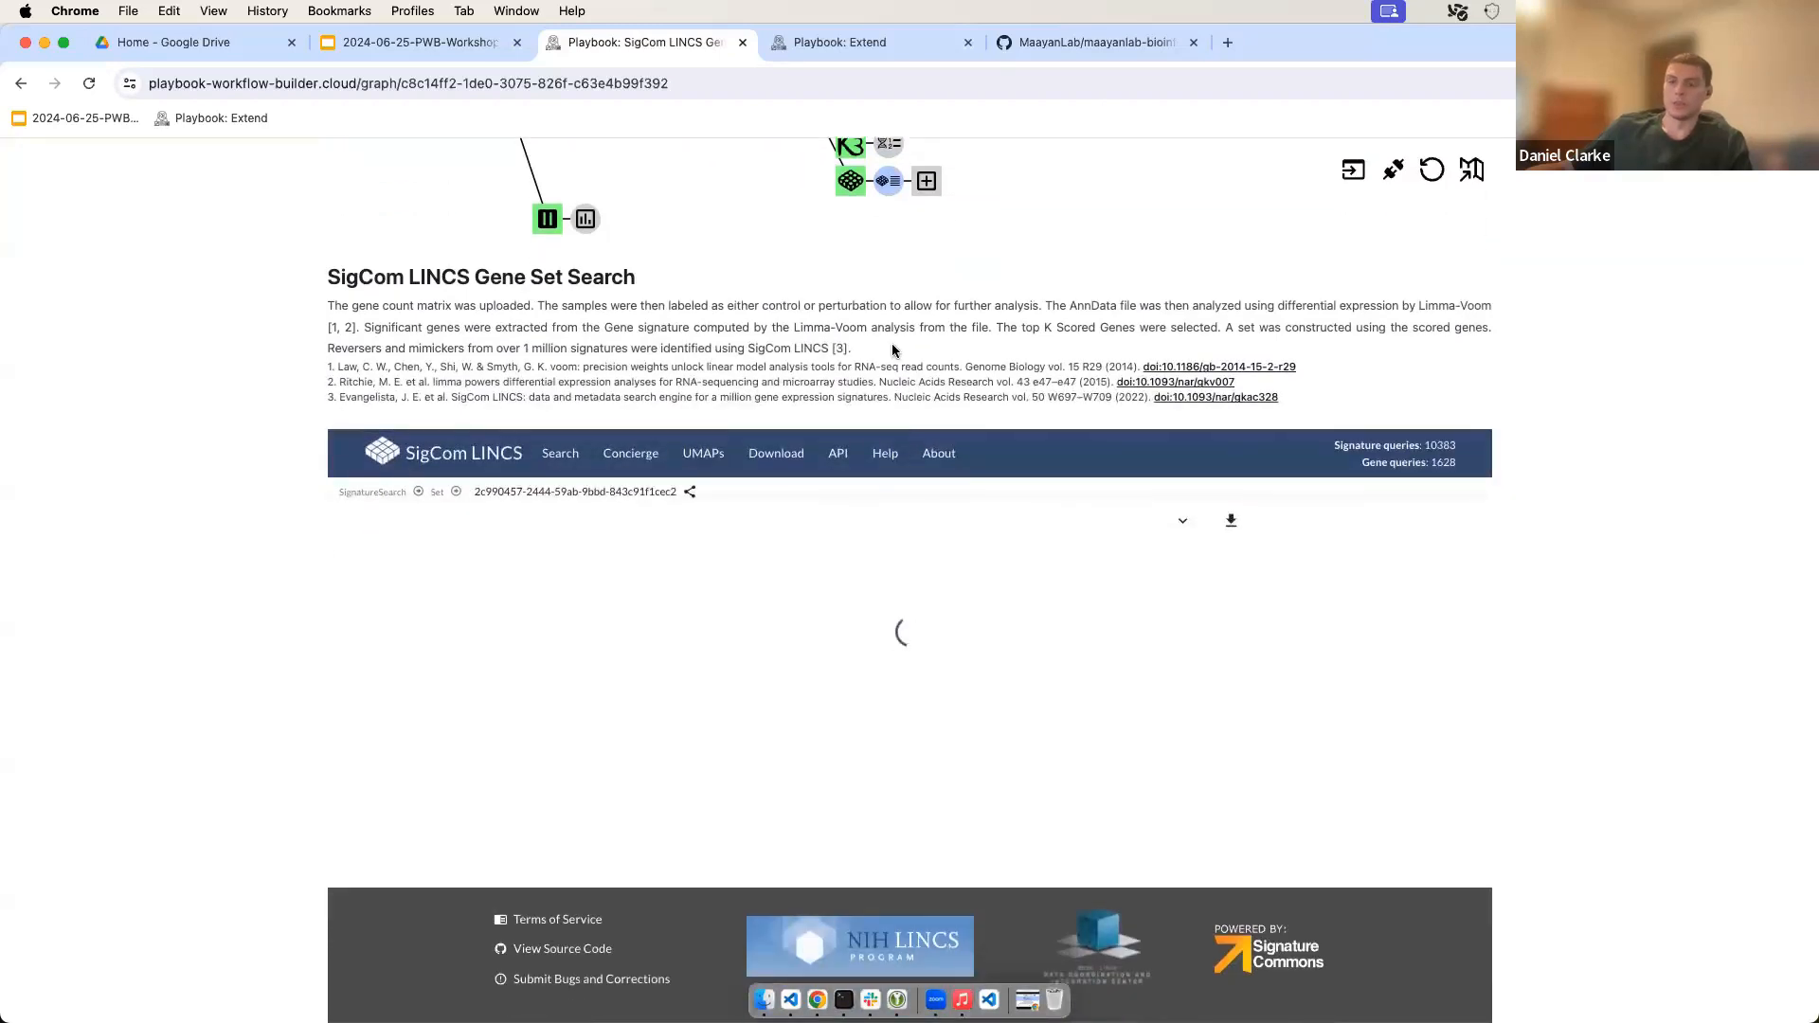
{"action": "scroll", "coordinate": [853, 383], "scroll_direction": "up", "scroll_amount": 3}
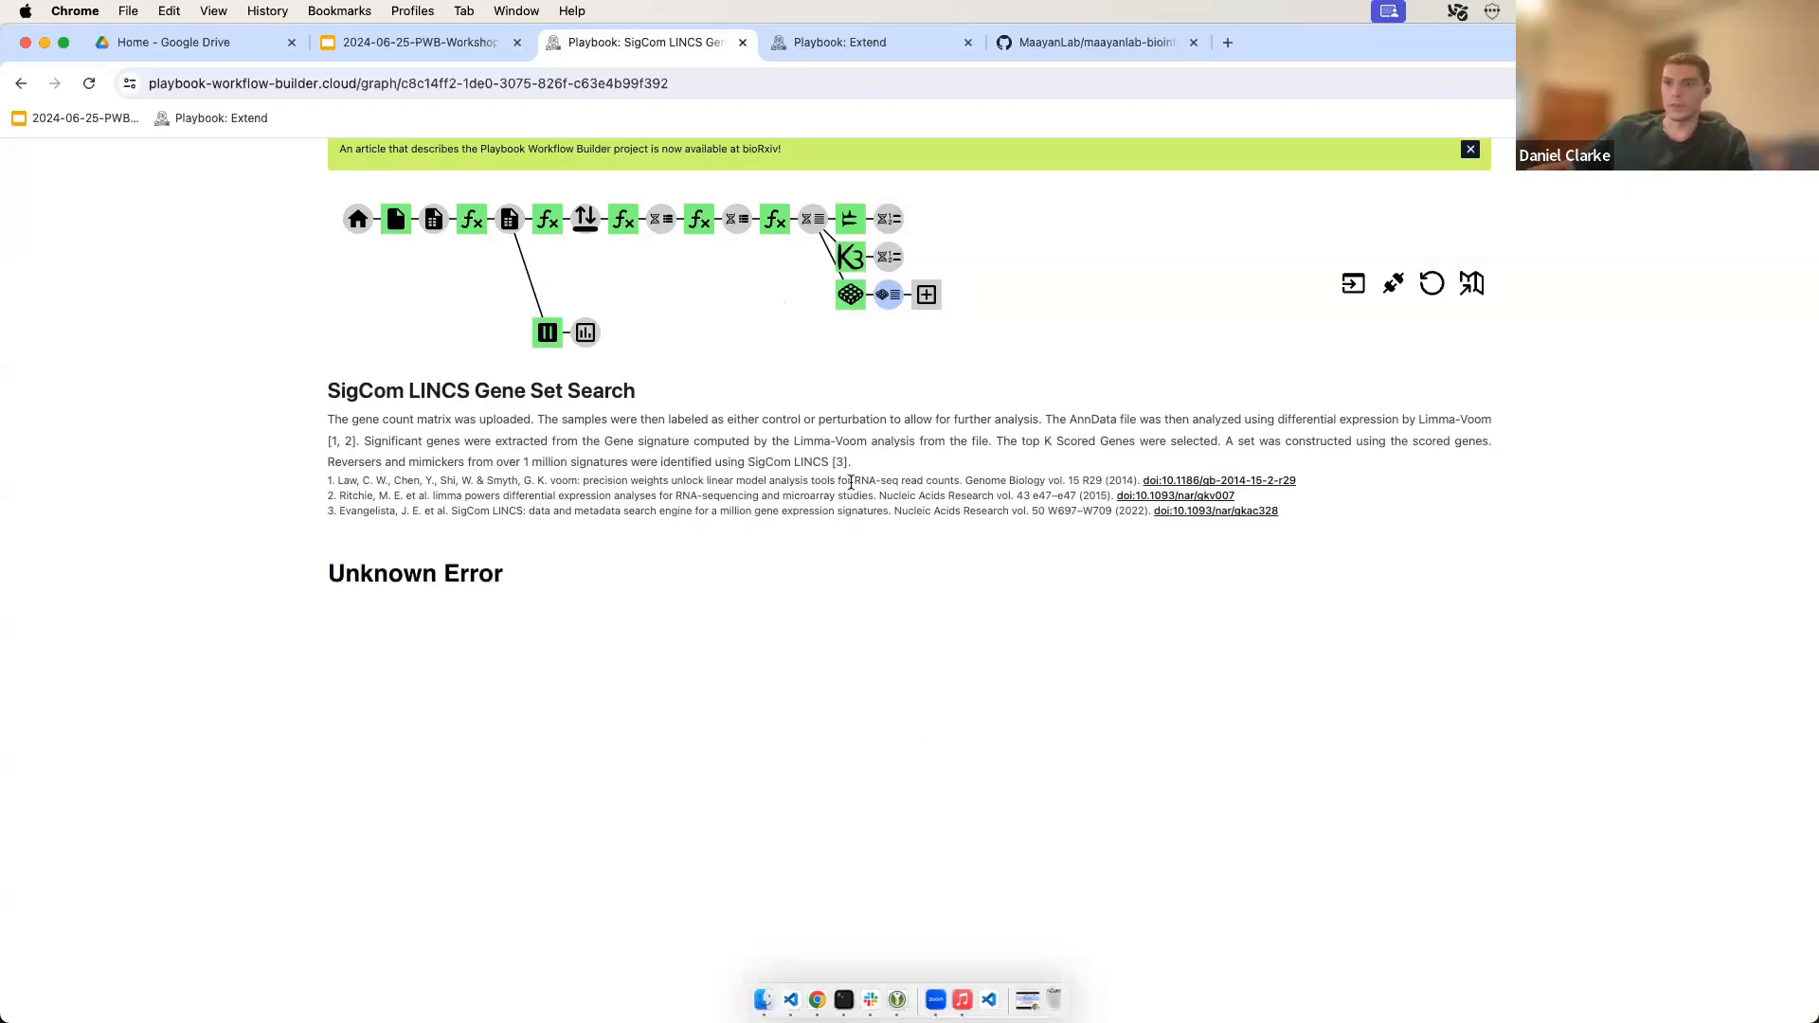
{"action": "scroll", "coordinate": [839, 486], "scroll_direction": "up", "scroll_amount": 3}
{"action": "left_click", "coordinate": [89, 83]}
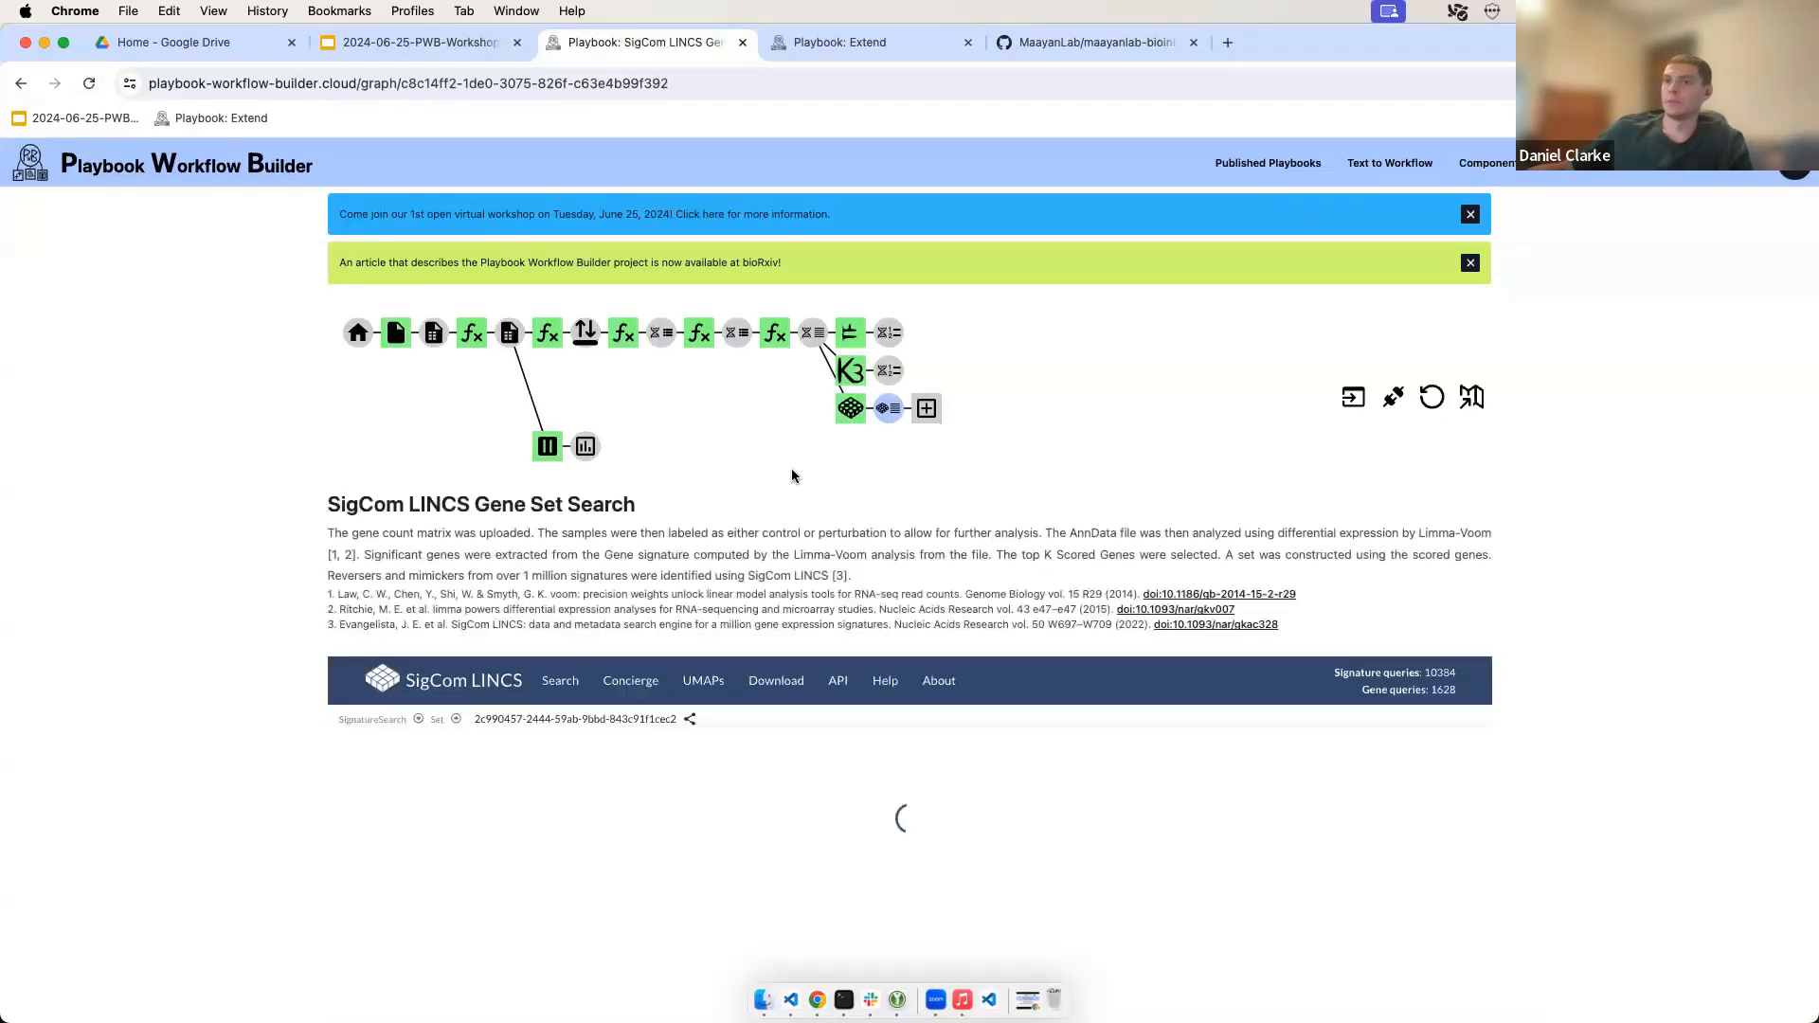
Step: Add the Extract LINCS L1000 Chemical Perturbagens step to get drugs ranked by Z-score
{"action": "scroll", "coordinate": [796, 474], "scroll_direction": "down", "scroll_amount": 5}
{"action": "scroll", "coordinate": [936, 326], "scroll_direction": "up", "scroll_amount": 3}
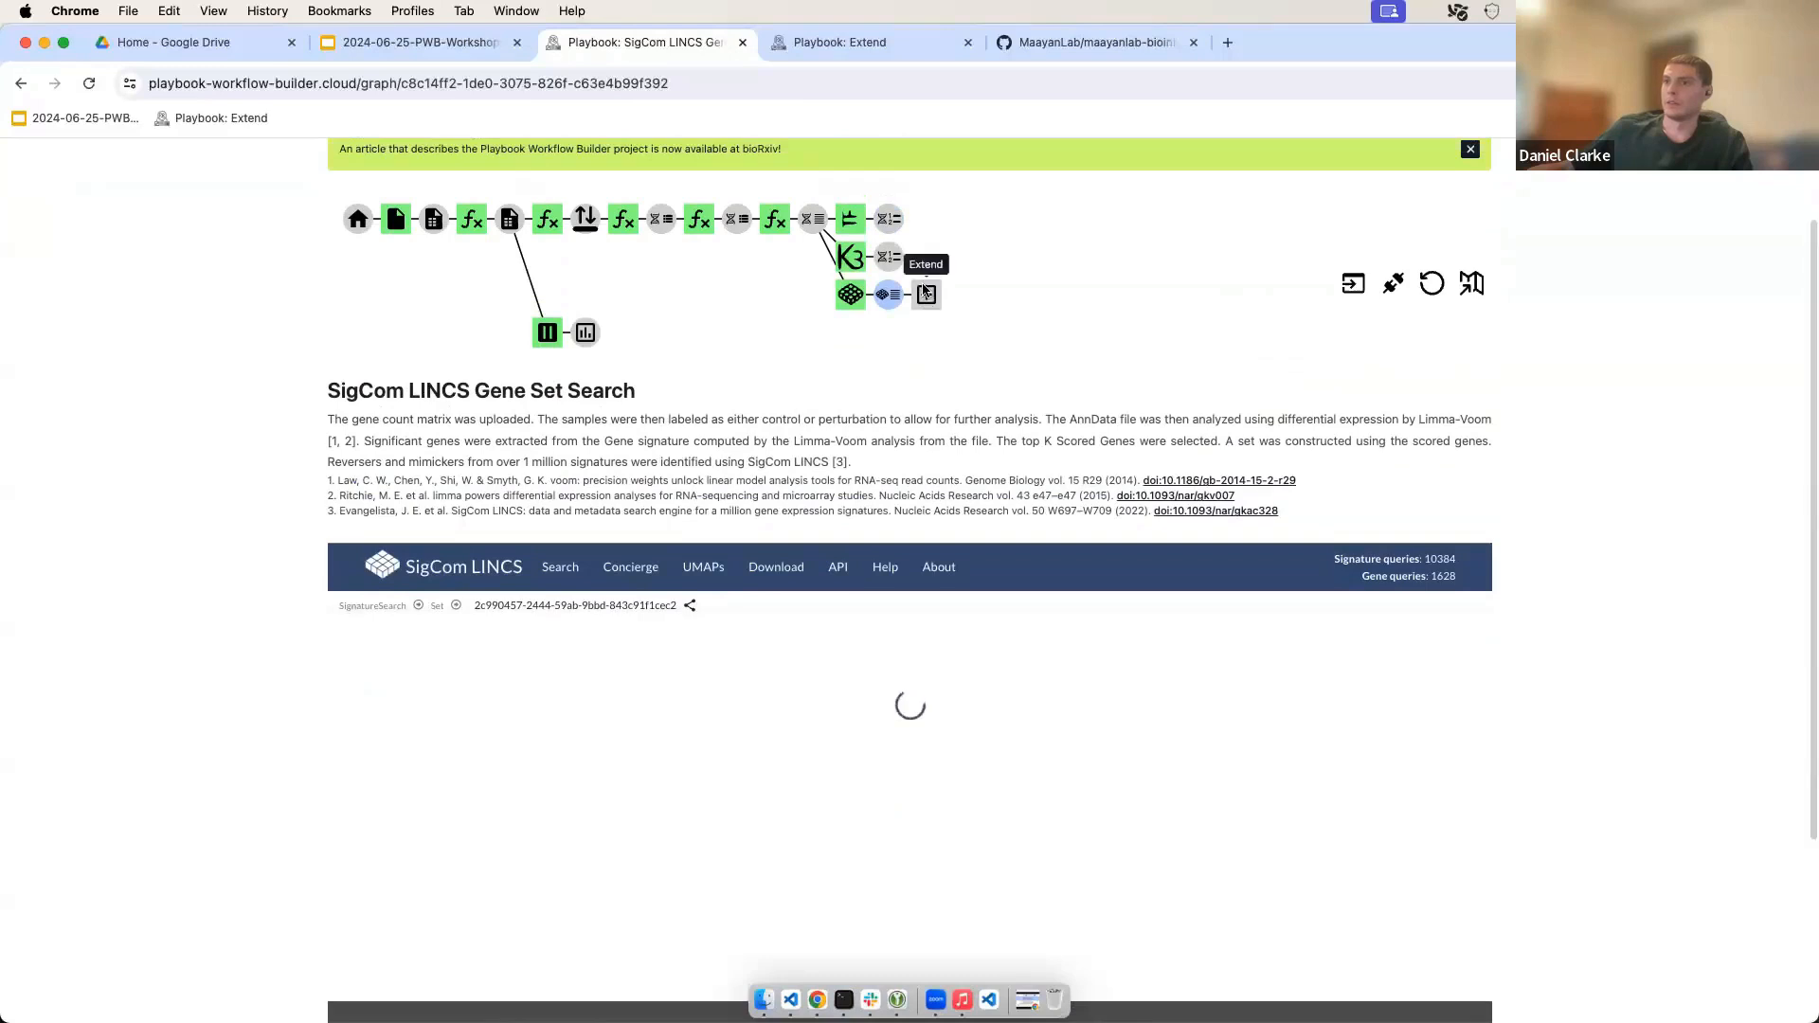
{"action": "left_click", "coordinate": [926, 290]}
{"action": "left_click", "coordinate": [741, 629]}
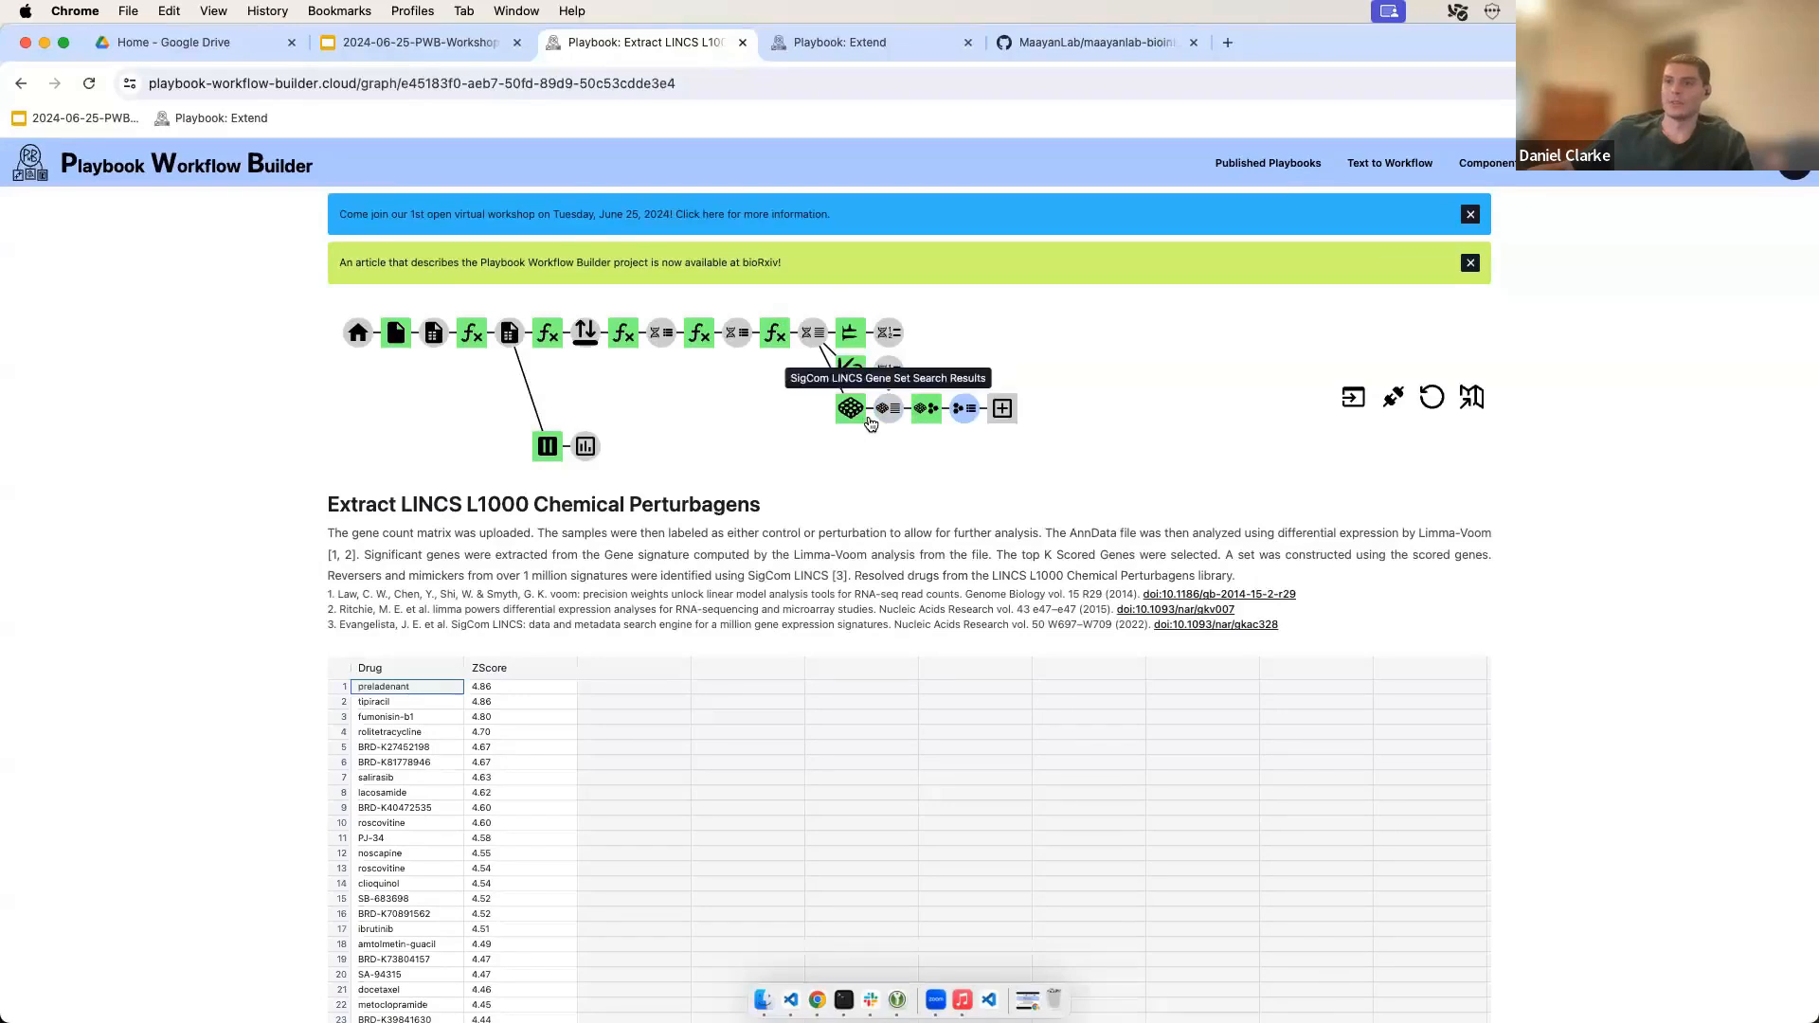
Step: Revisit the SigCom LINCS step and its scored drugs table, selecting tipiracil through noscapine
{"action": "left_click", "coordinate": [888, 415]}
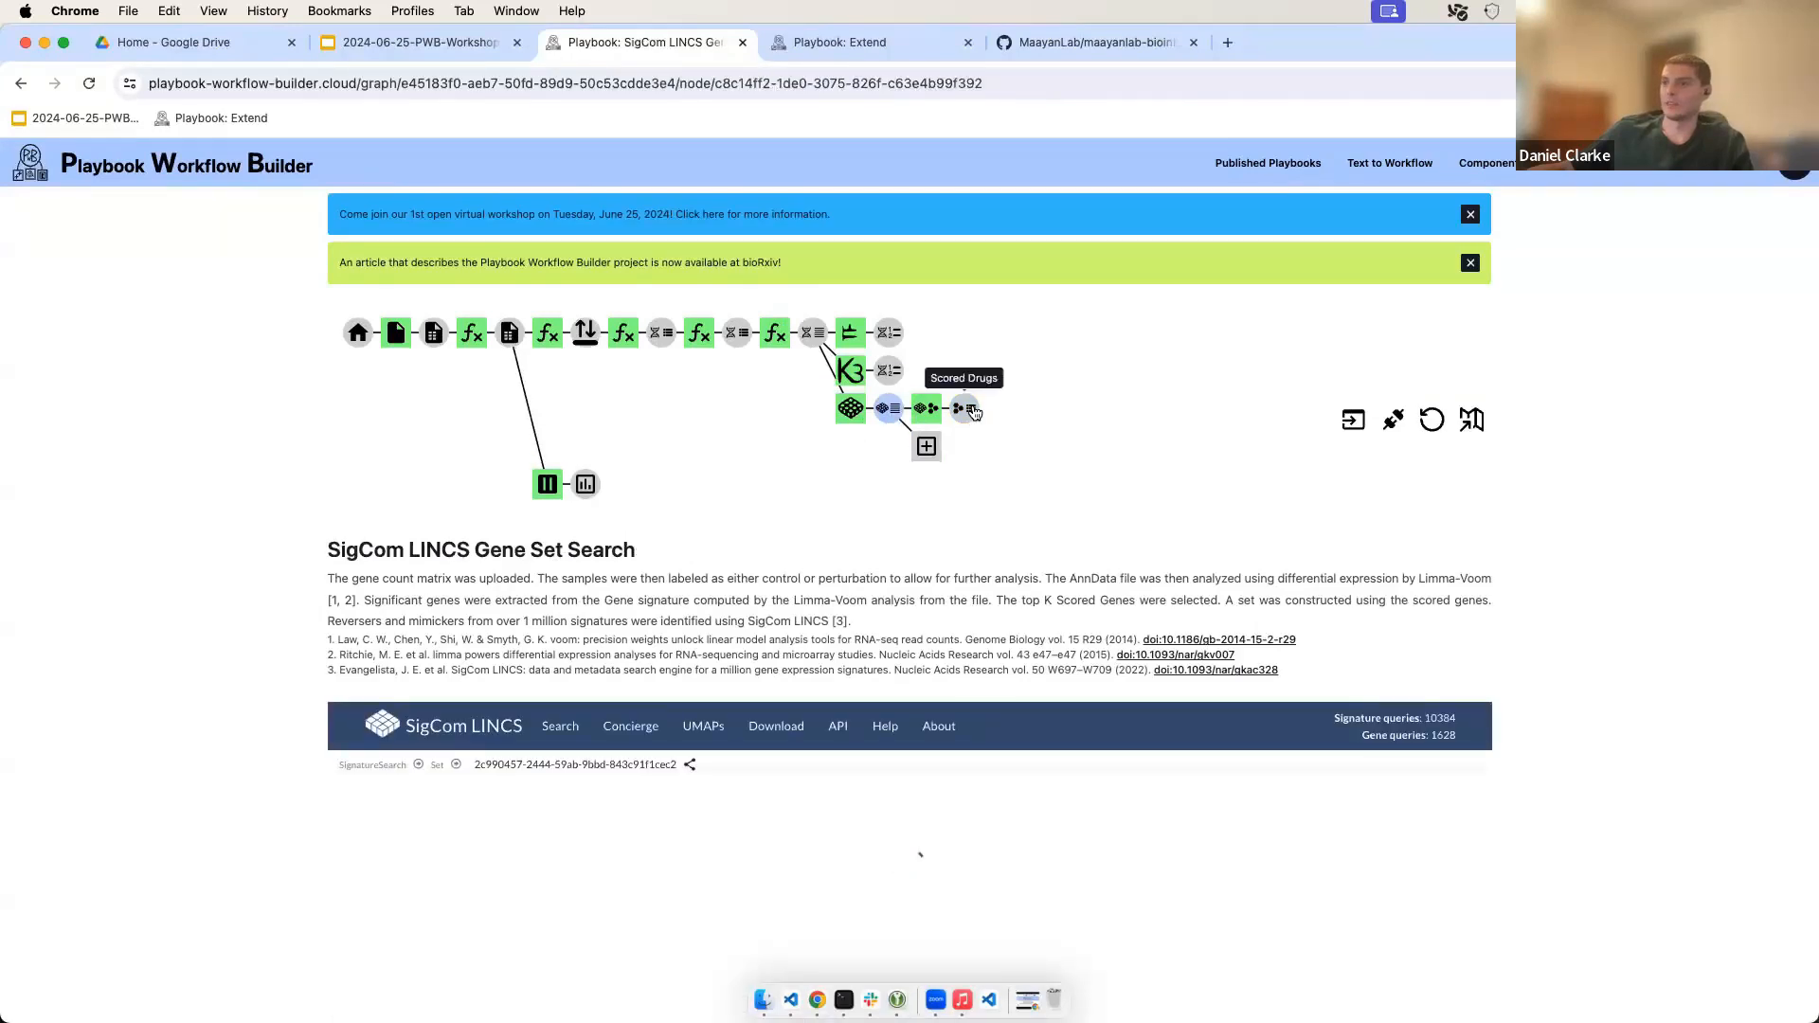
{"action": "left_click", "coordinate": [967, 409]}
{"action": "scroll", "coordinate": [455, 637], "scroll_direction": "down", "scroll_amount": 5}
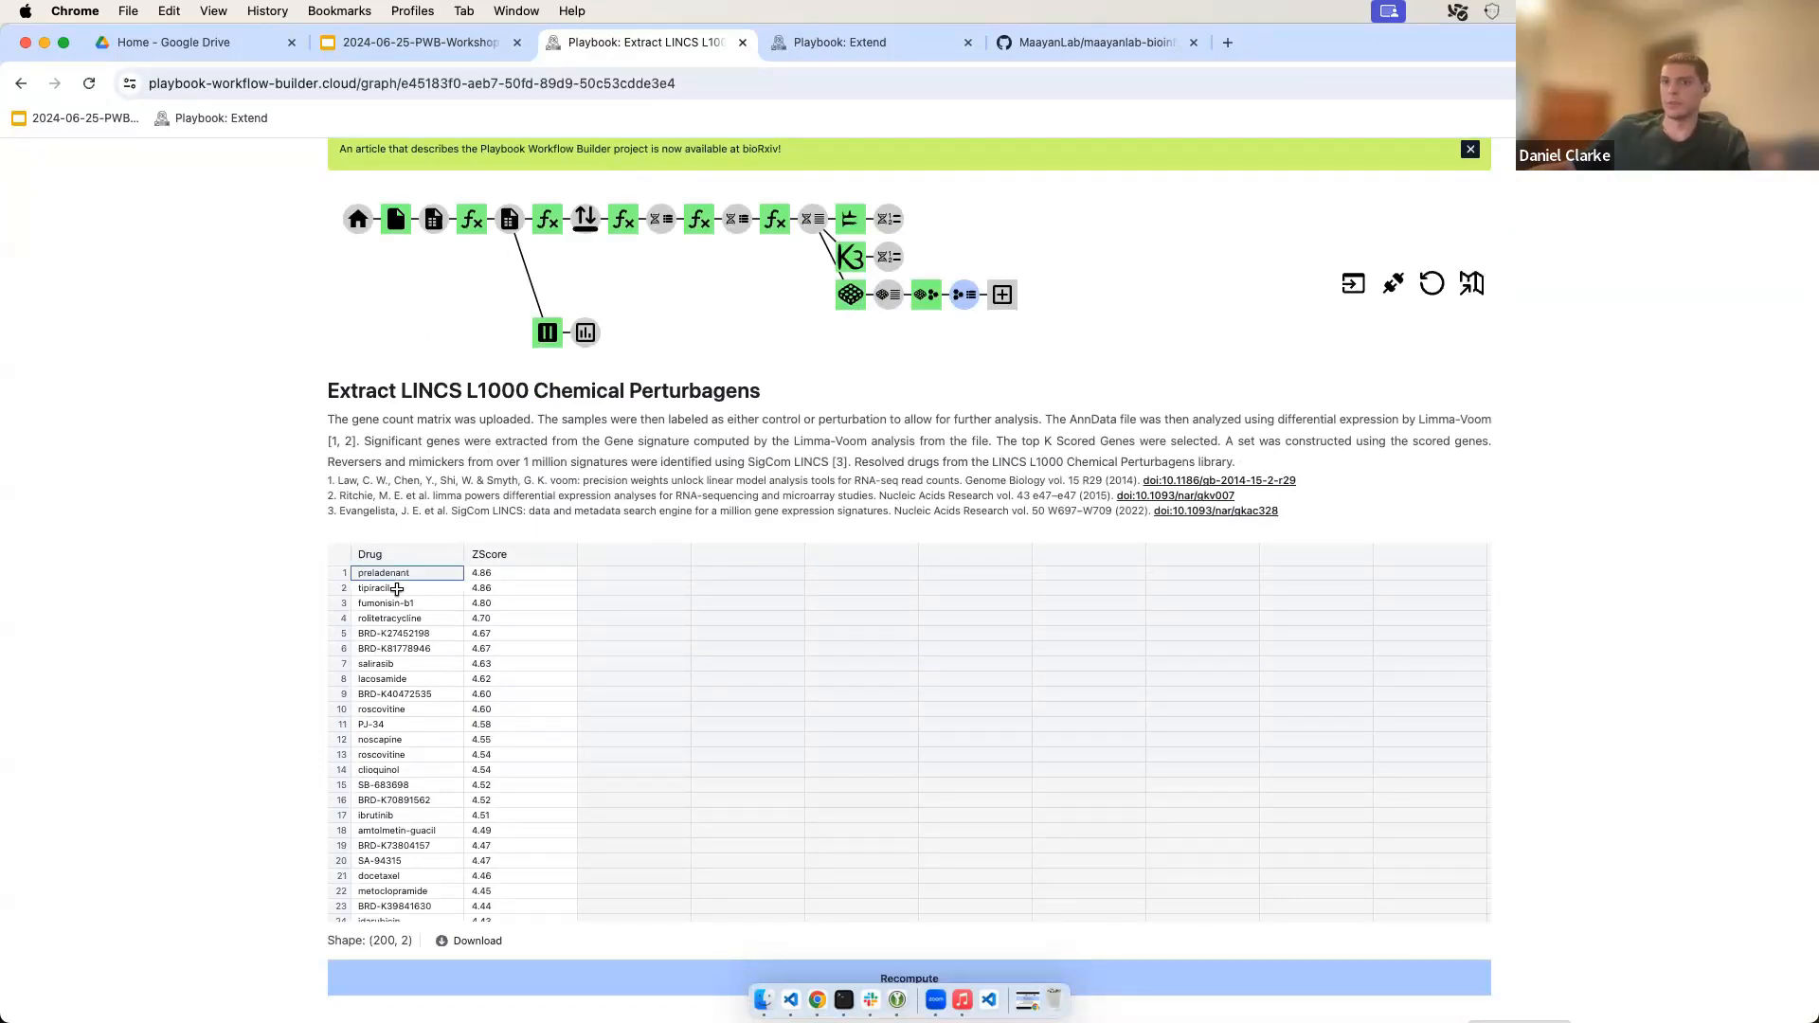
{"action": "scroll", "coordinate": [446, 741], "scroll_direction": "down", "scroll_amount": 15}
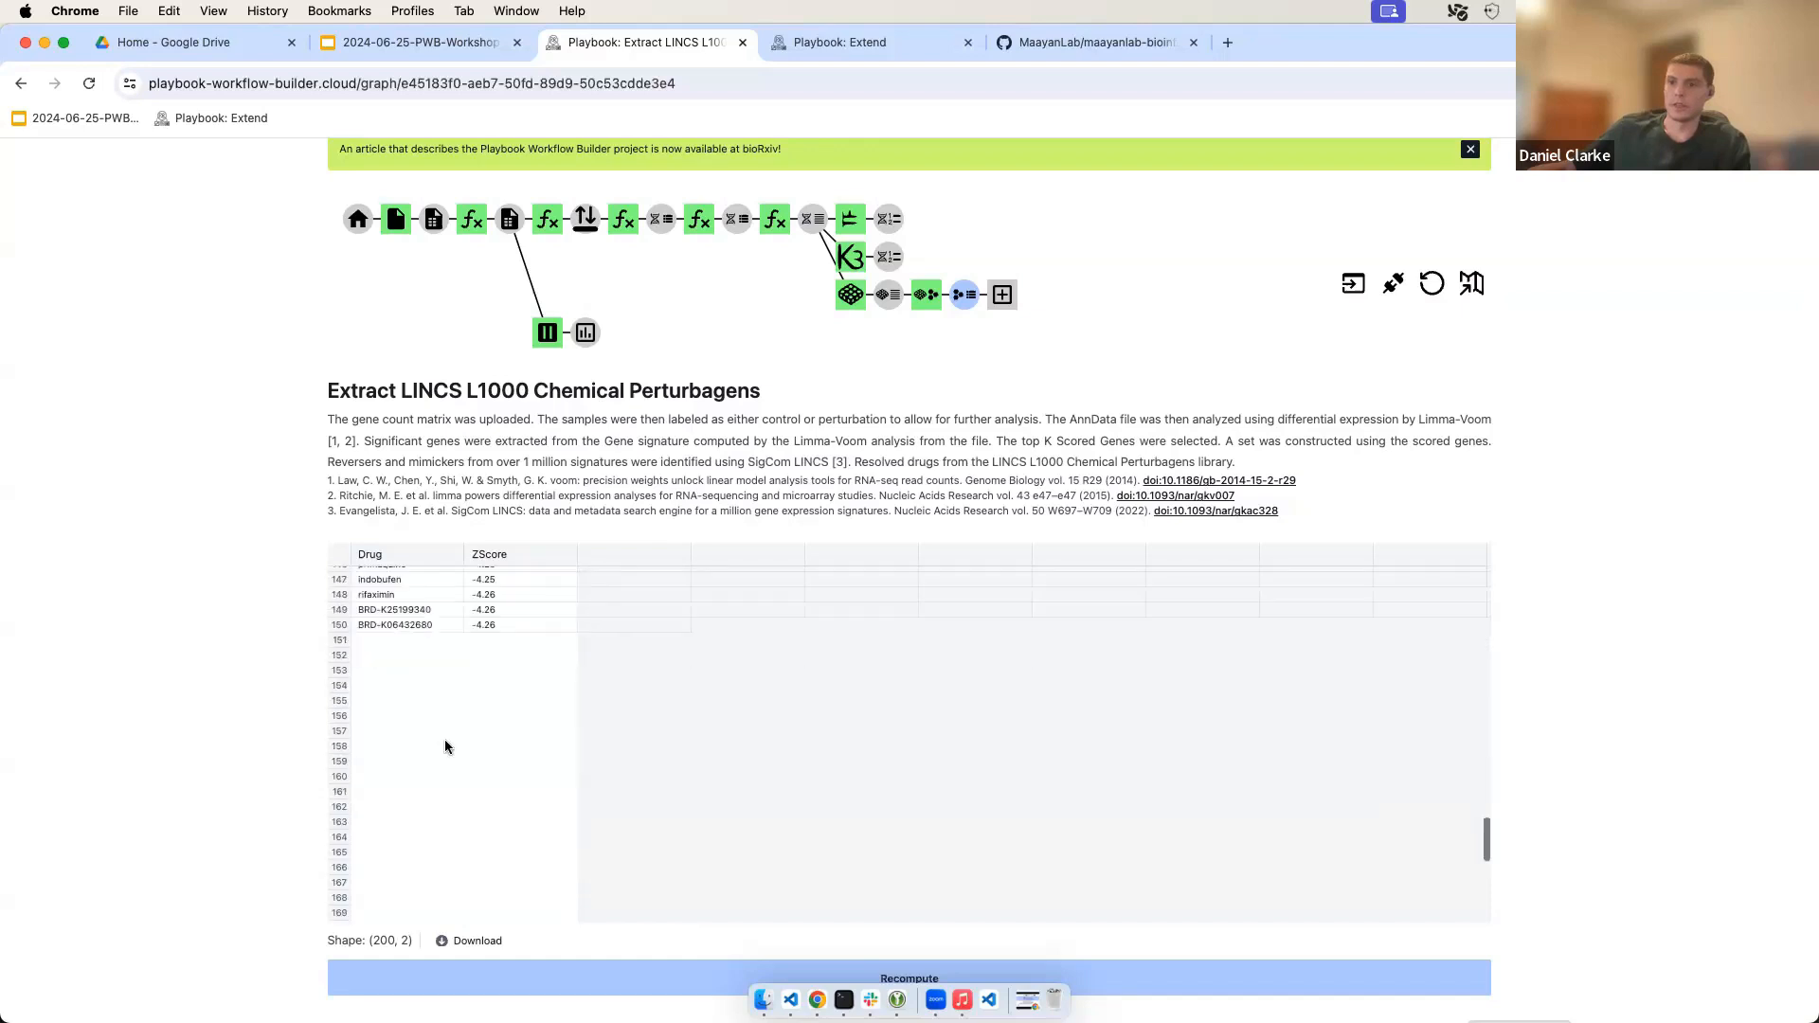
{"action": "left_click_drag", "start_coordinate": [408, 587], "coordinate": [452, 748]}
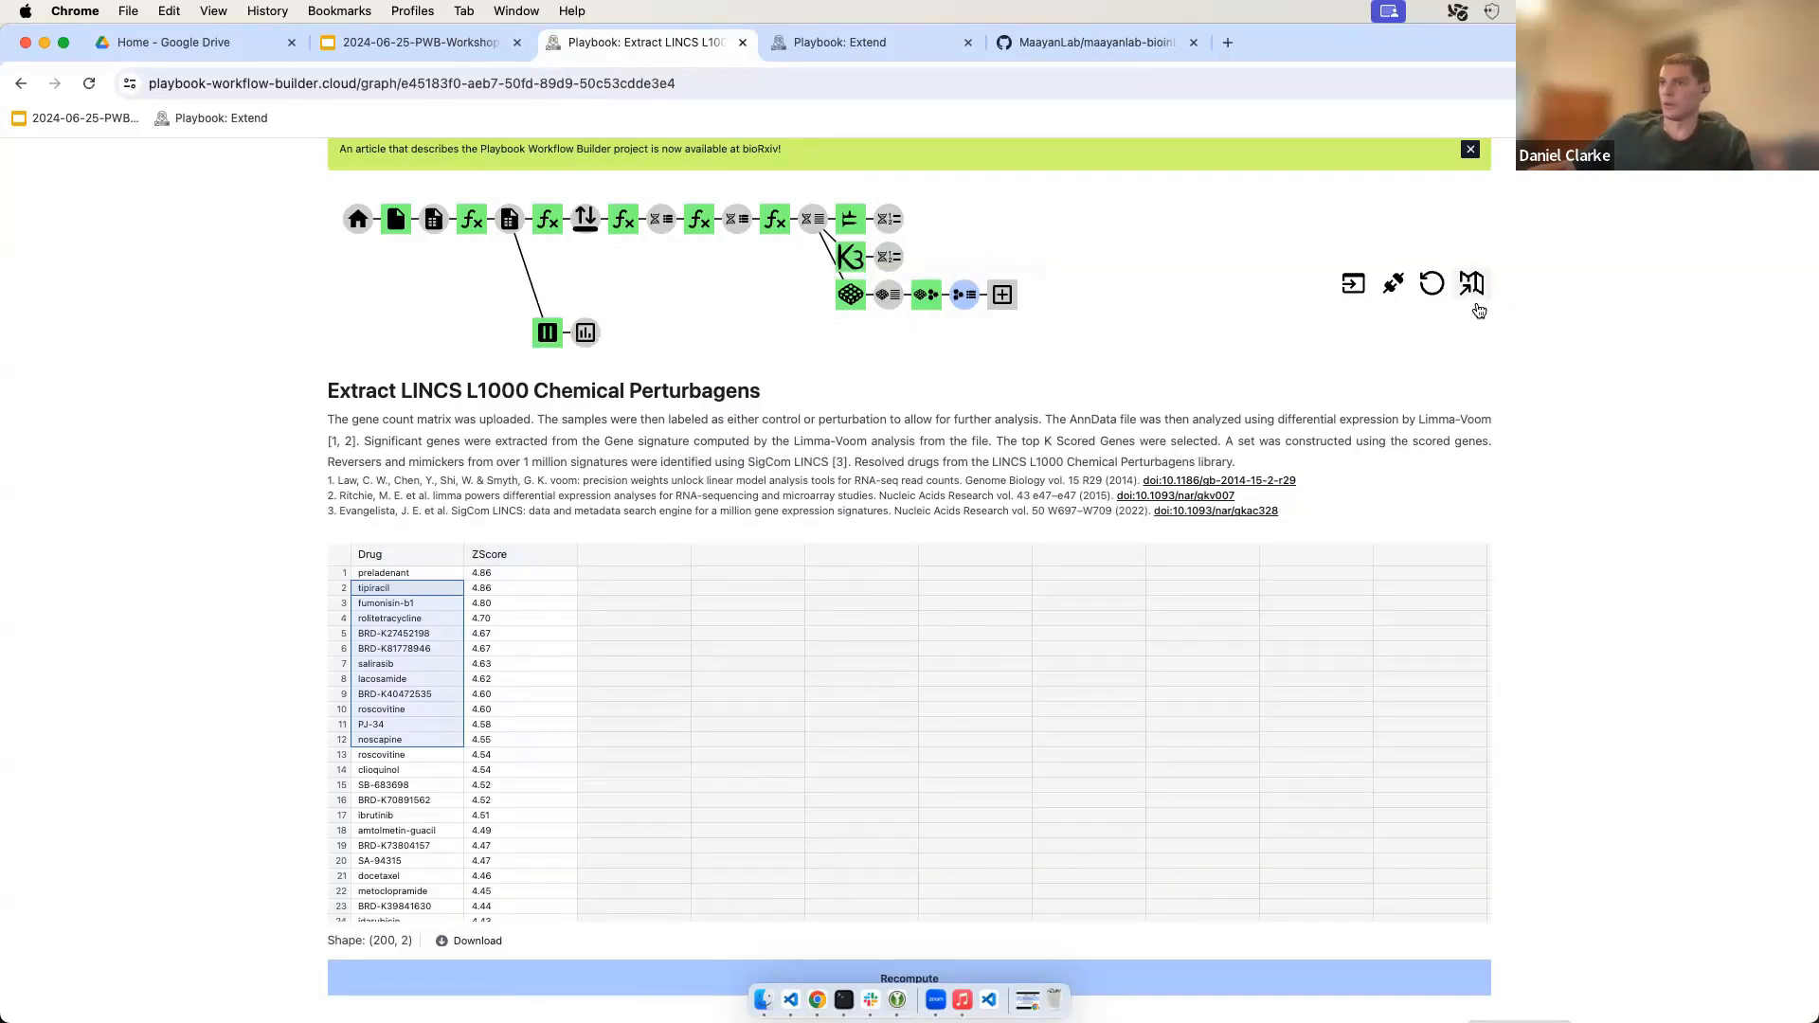
Step: Step back through Manual Labeling and Scored Genes to the Top Scored Genes results
{"action": "left_click", "coordinate": [511, 234]}
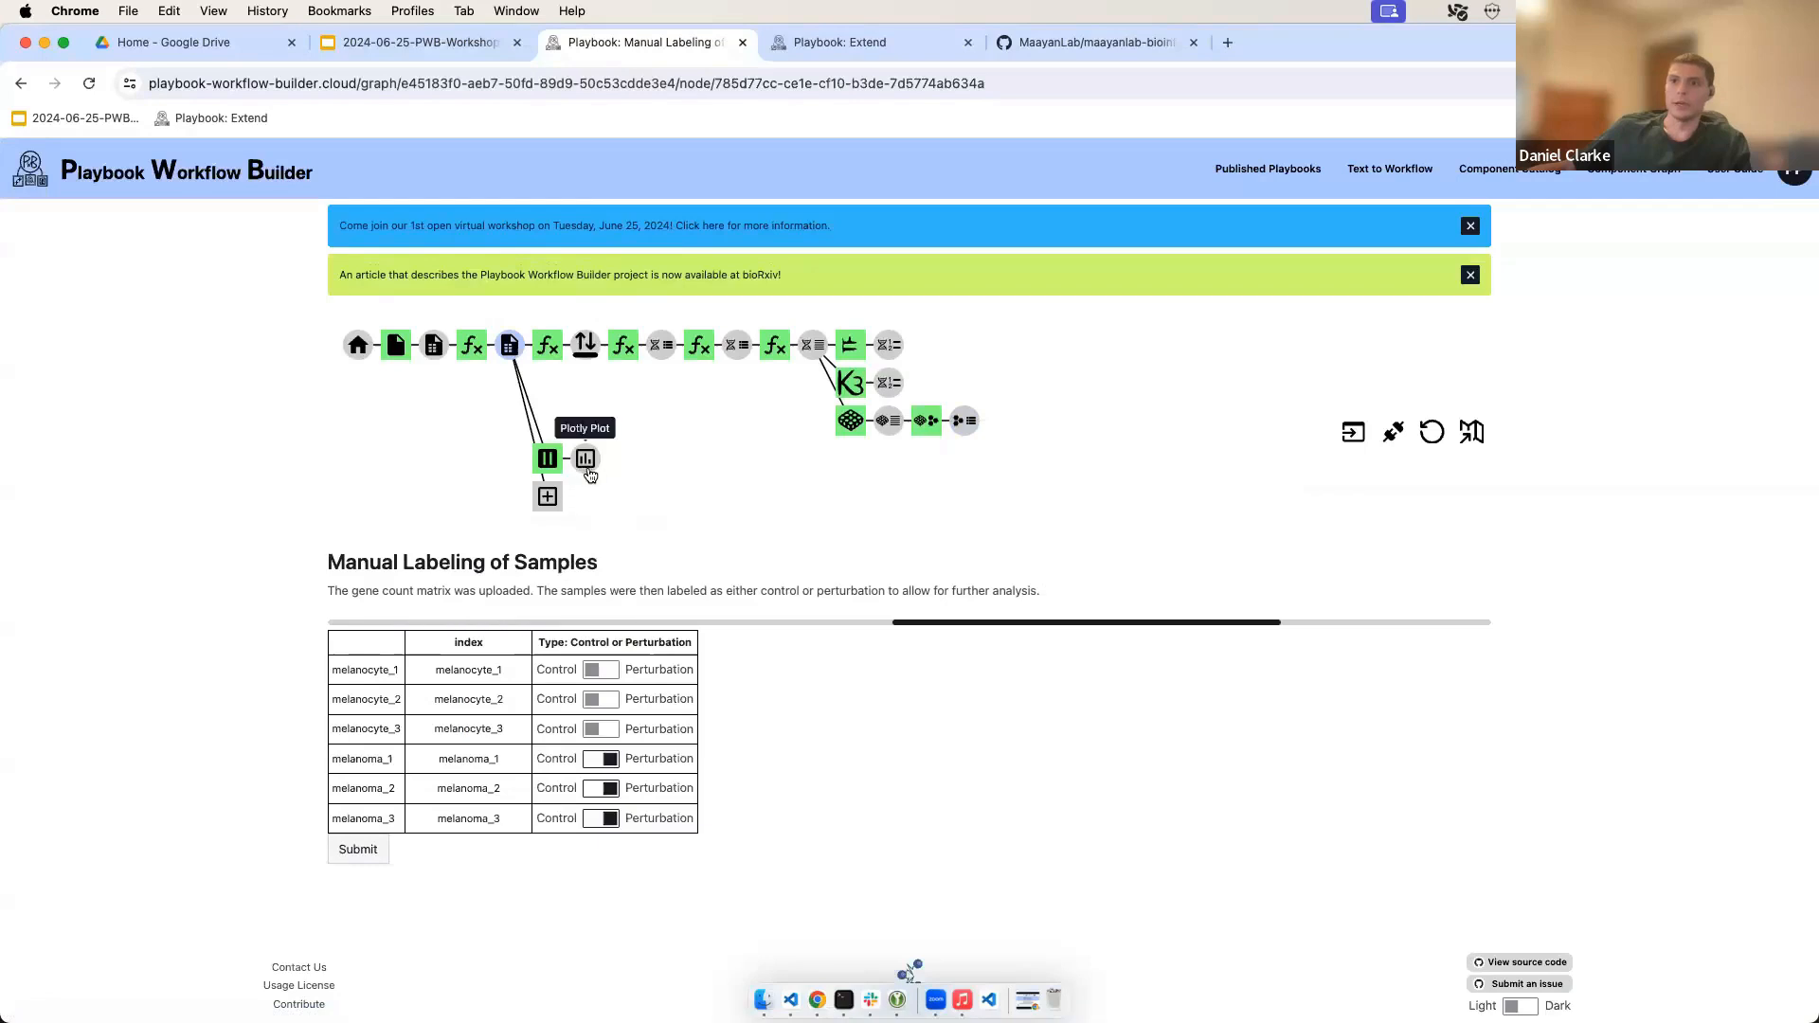
{"action": "left_click", "coordinate": [551, 496]}
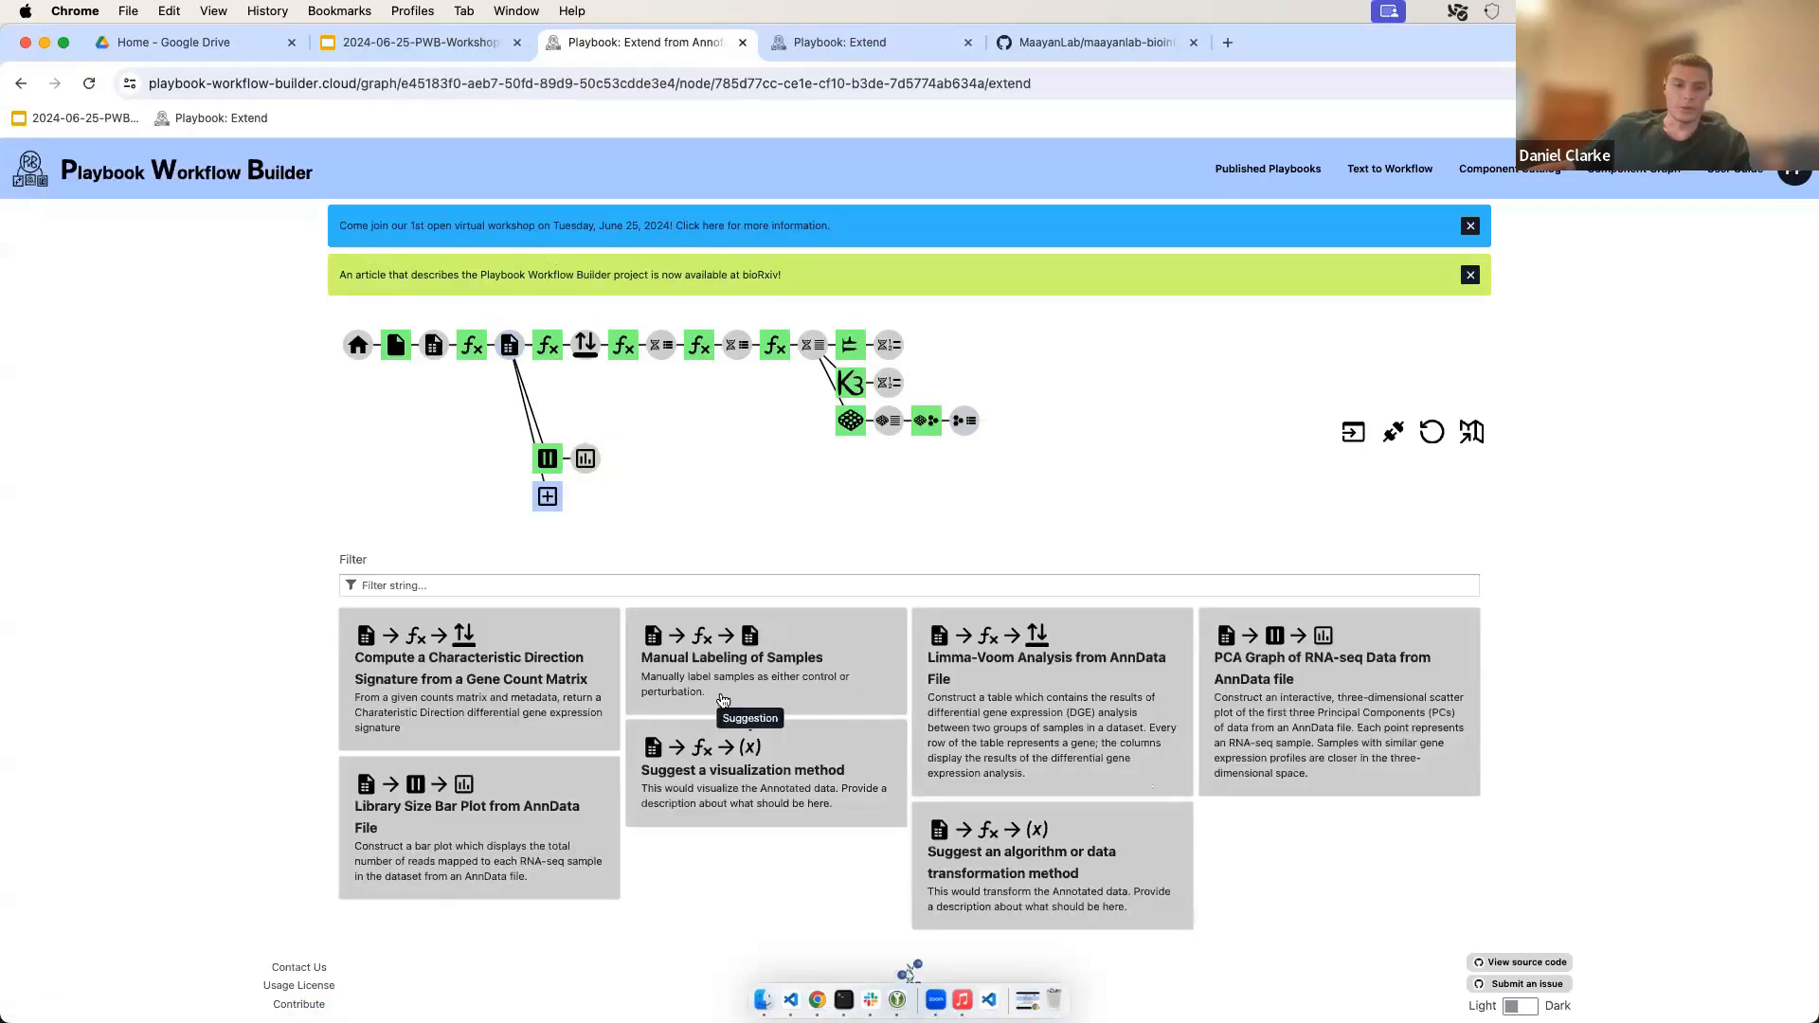
{"action": "left_click", "coordinate": [661, 351]}
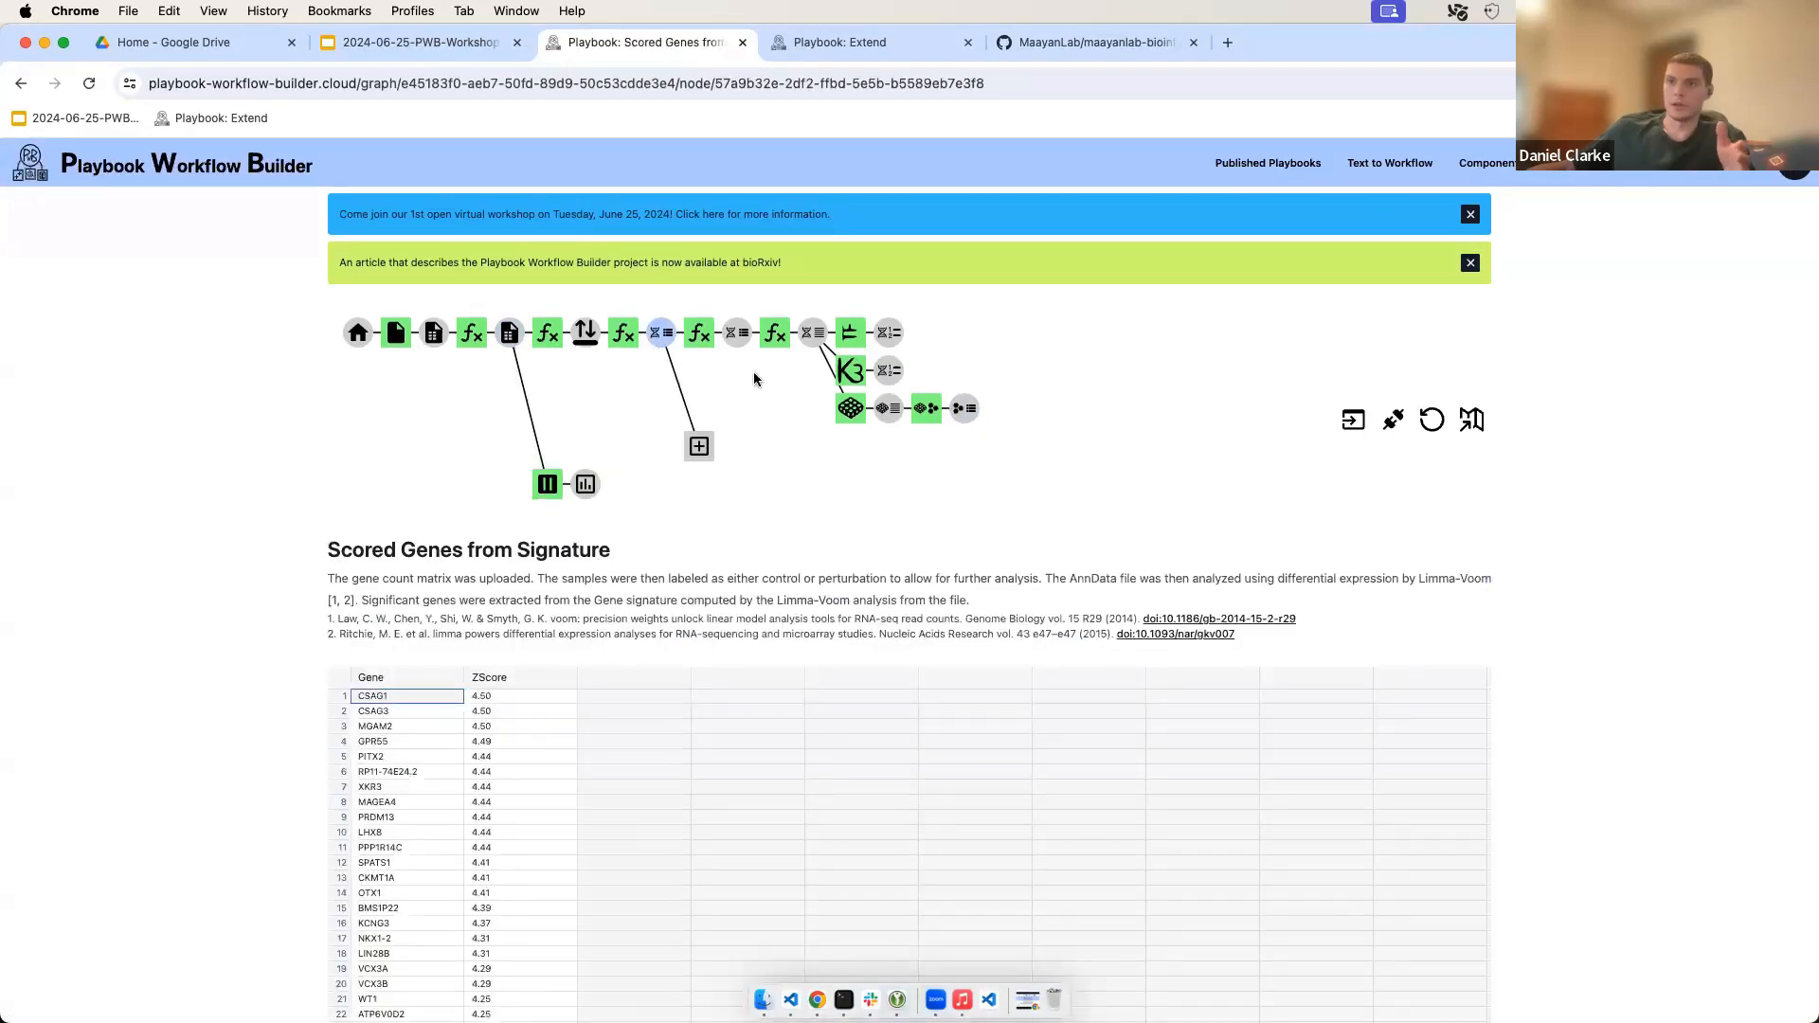
{"action": "left_click", "coordinate": [736, 340]}
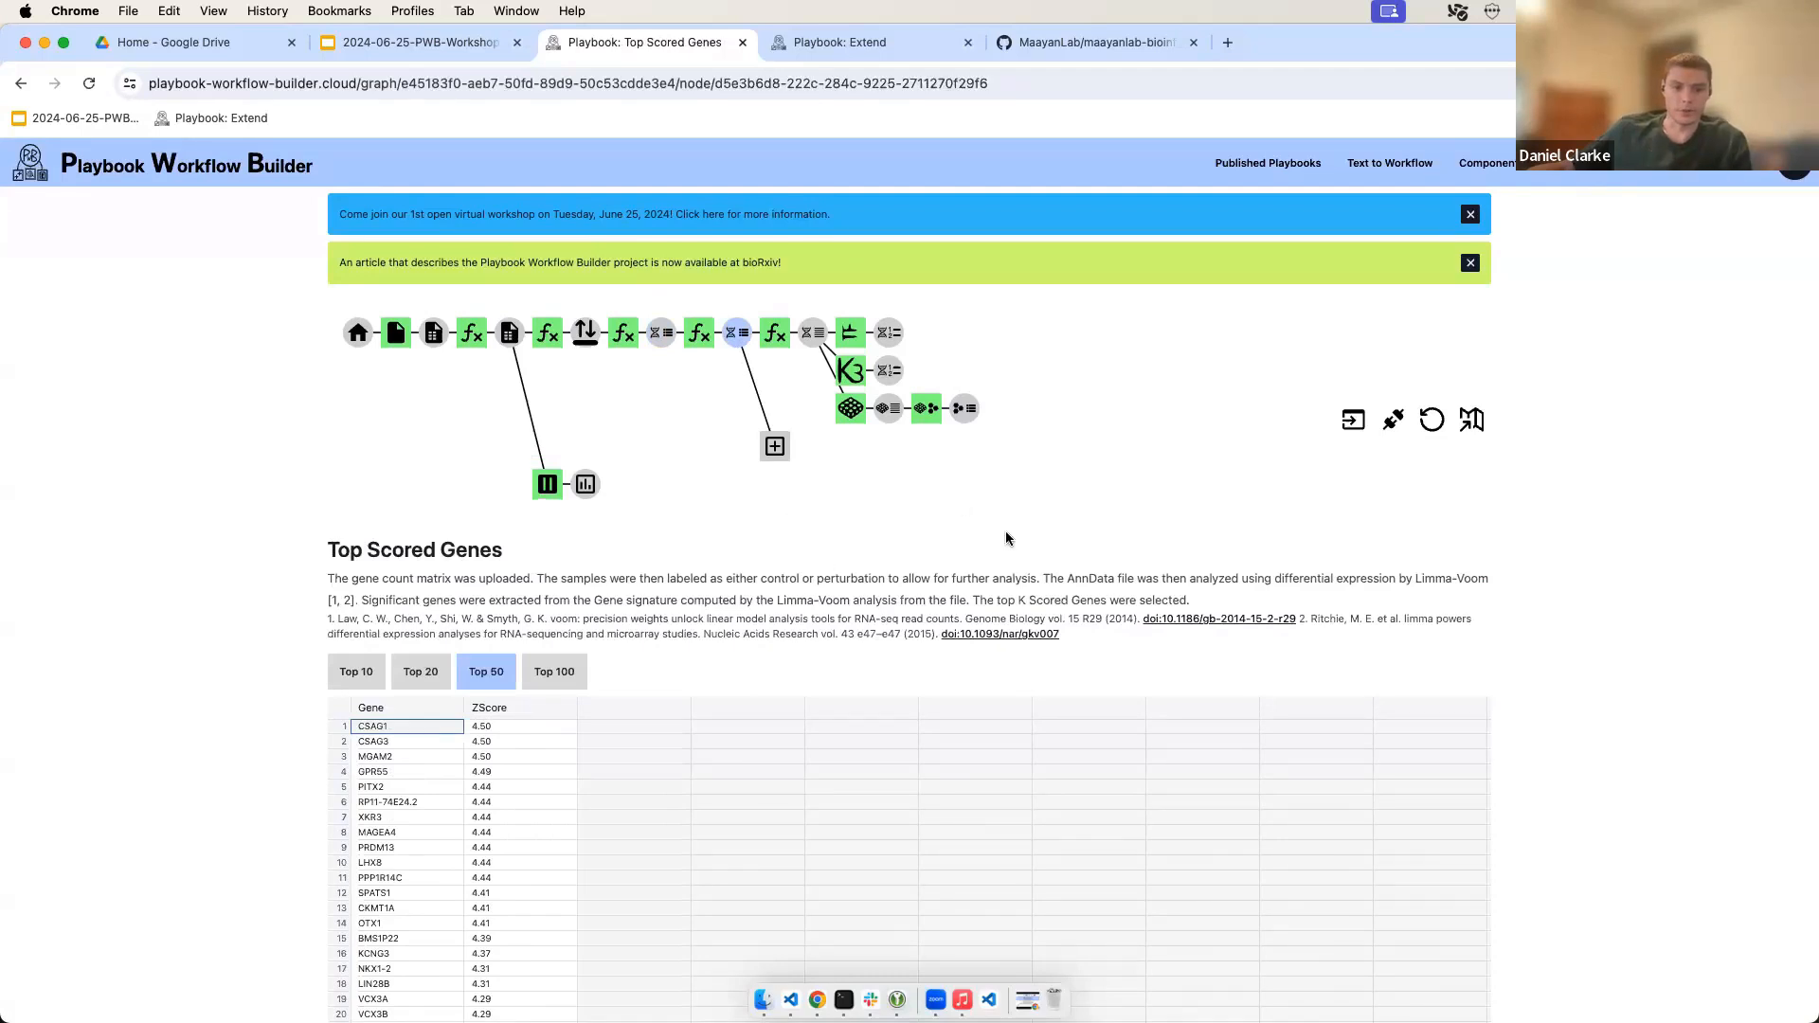
Step: Open the full playbook report and scroll through its auto-generated summary
{"action": "left_click", "coordinate": [1472, 423]}
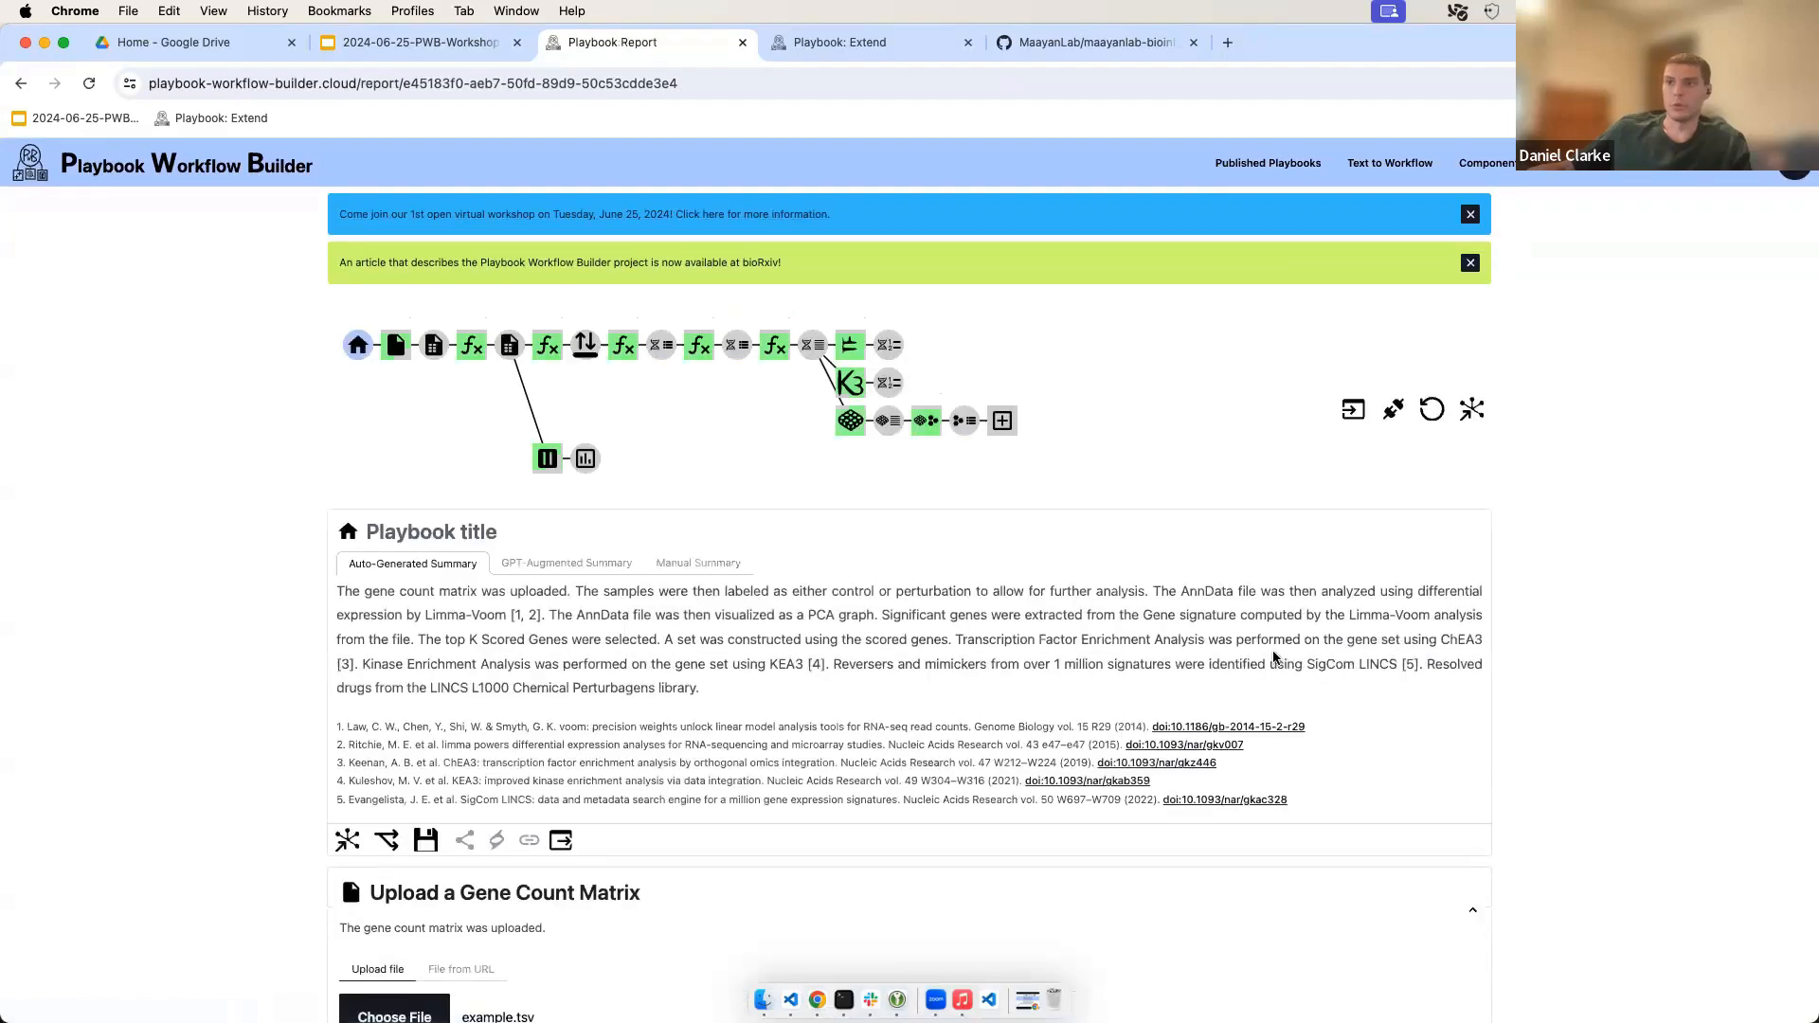
{"action": "scroll", "coordinate": [1154, 472], "scroll_direction": "down", "scroll_amount": 2}
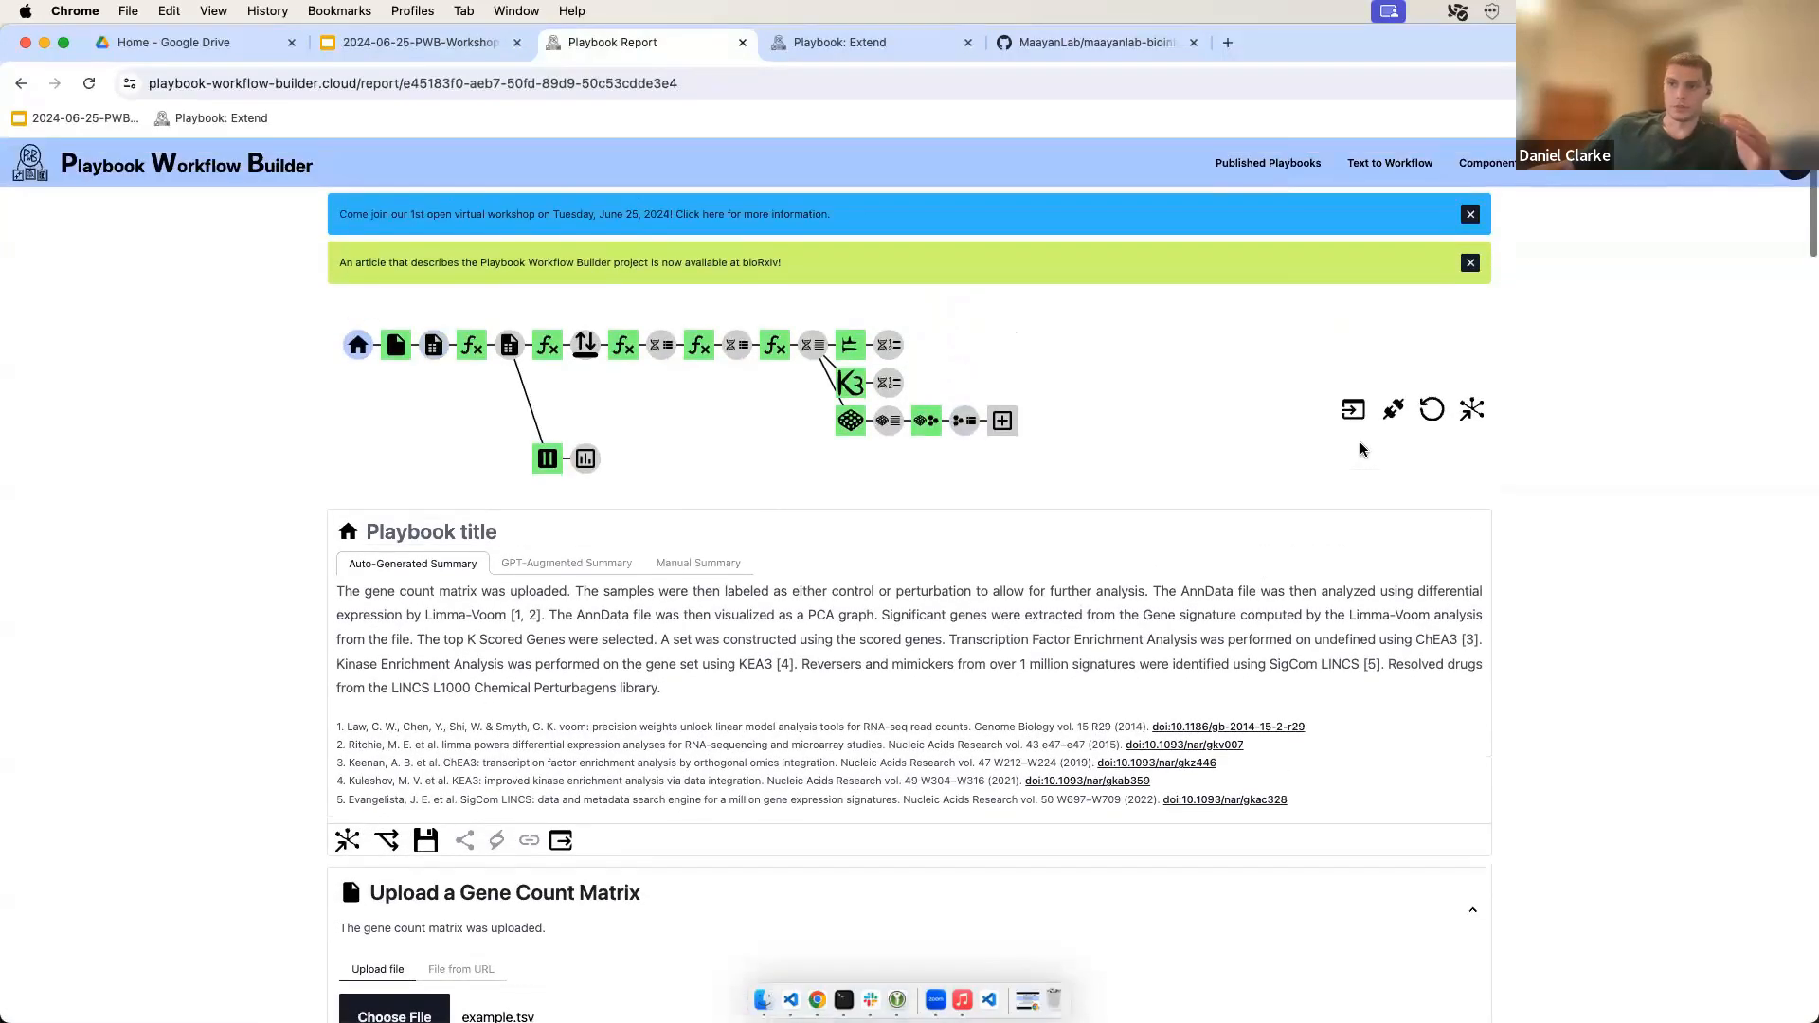
{"action": "scroll", "coordinate": [1187, 627], "scroll_direction": "down", "scroll_amount": 3}
{"action": "scroll", "coordinate": [1188, 628], "scroll_direction": "down", "scroll_amount": 20}
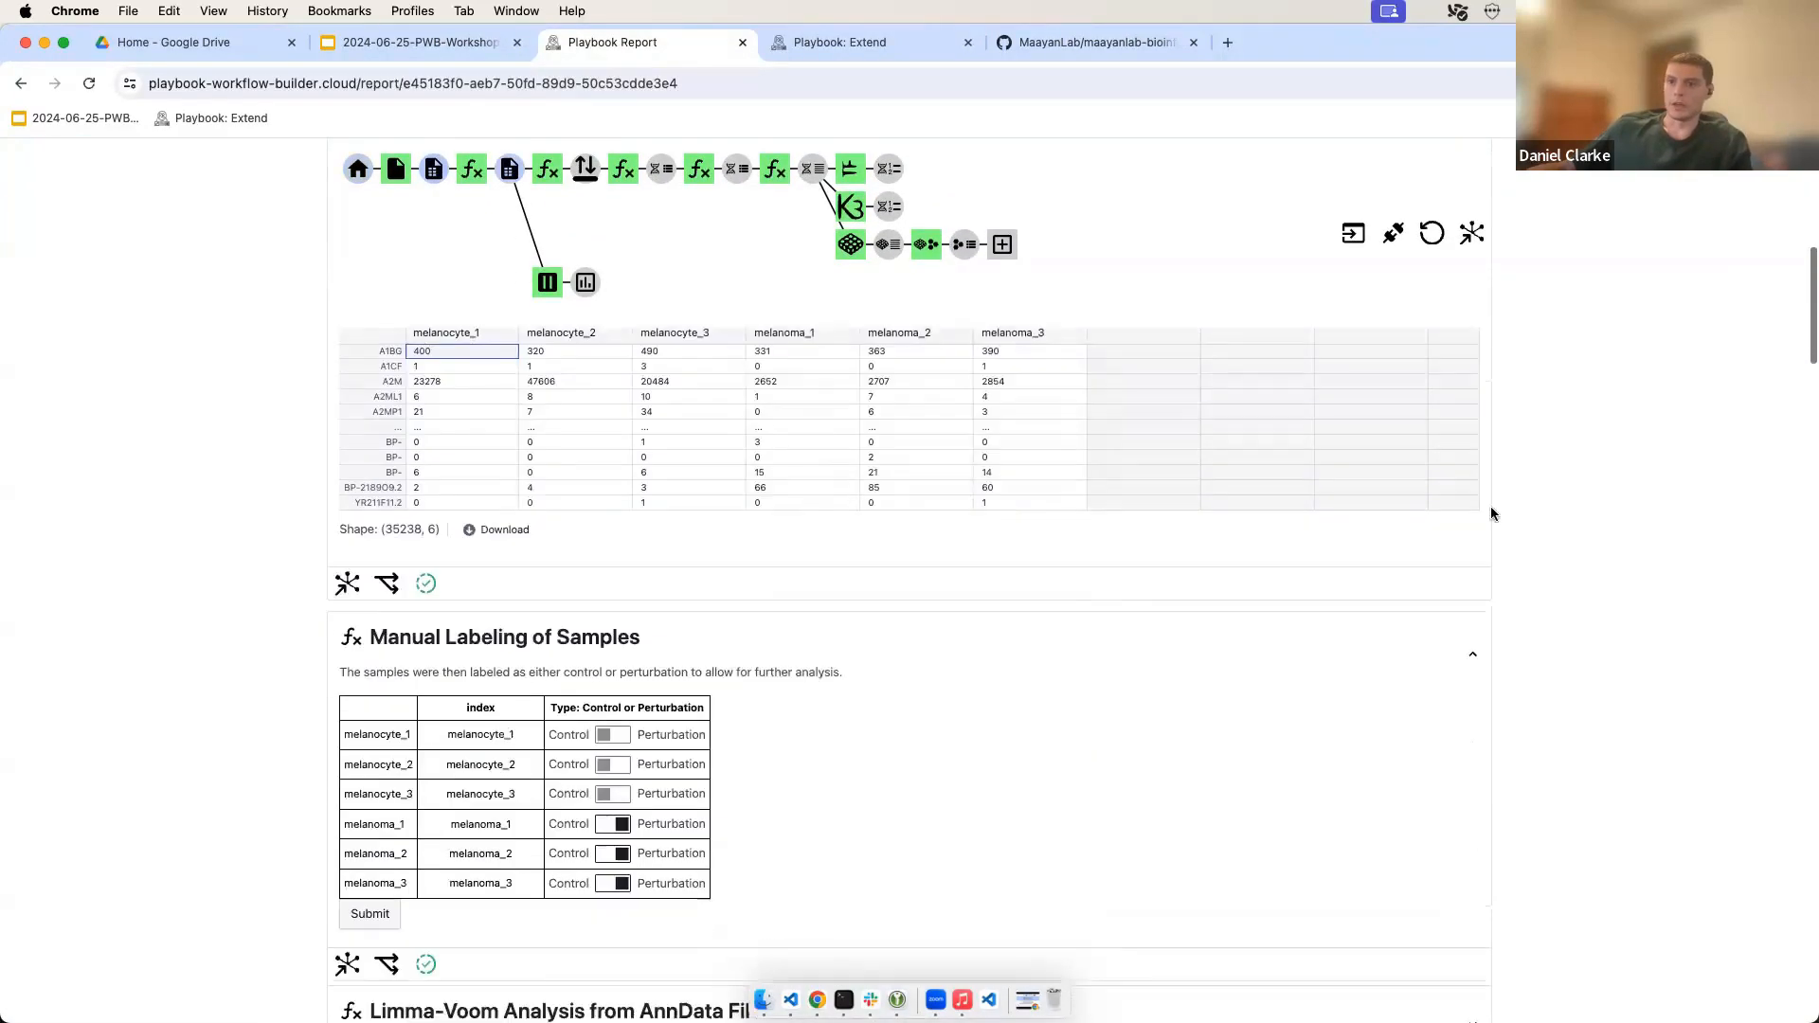
{"action": "scroll", "coordinate": [1594, 565], "scroll_direction": "down", "scroll_amount": 3}
{"action": "scroll", "coordinate": [1511, 642], "scroll_direction": "up", "scroll_amount": 20}
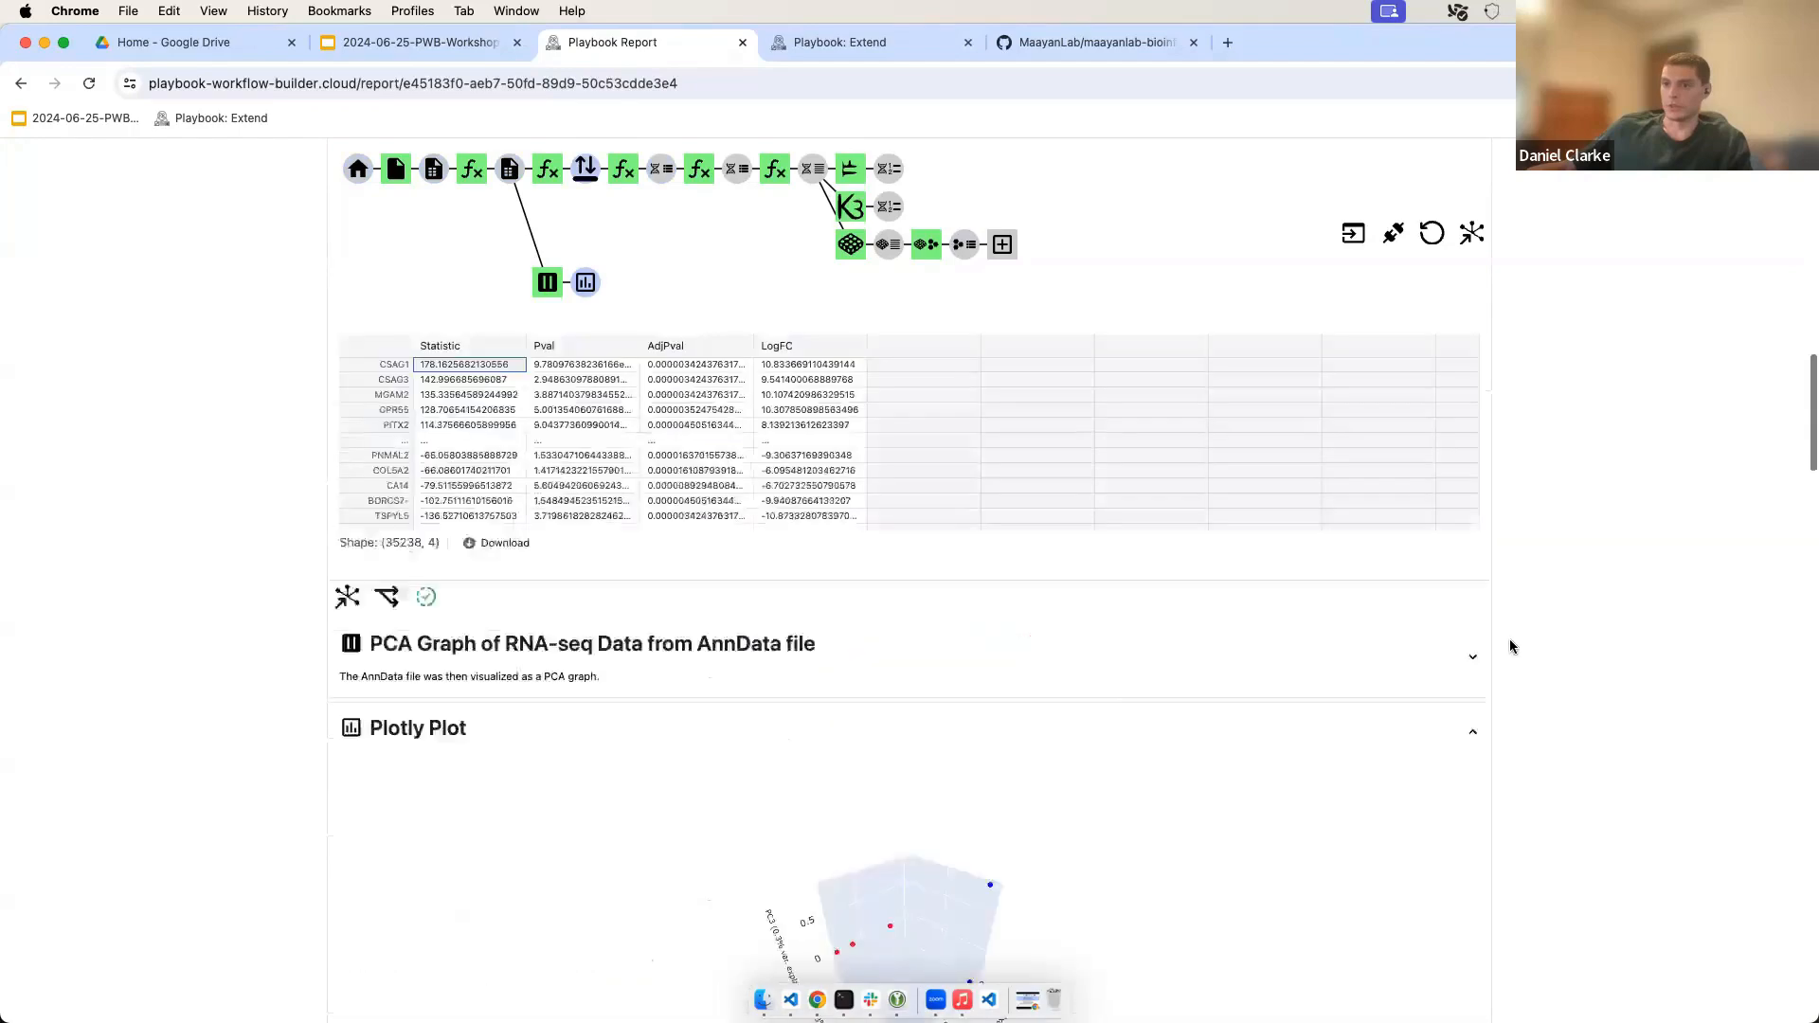
{"action": "scroll", "coordinate": [1501, 640], "scroll_direction": "down", "scroll_amount": 5}
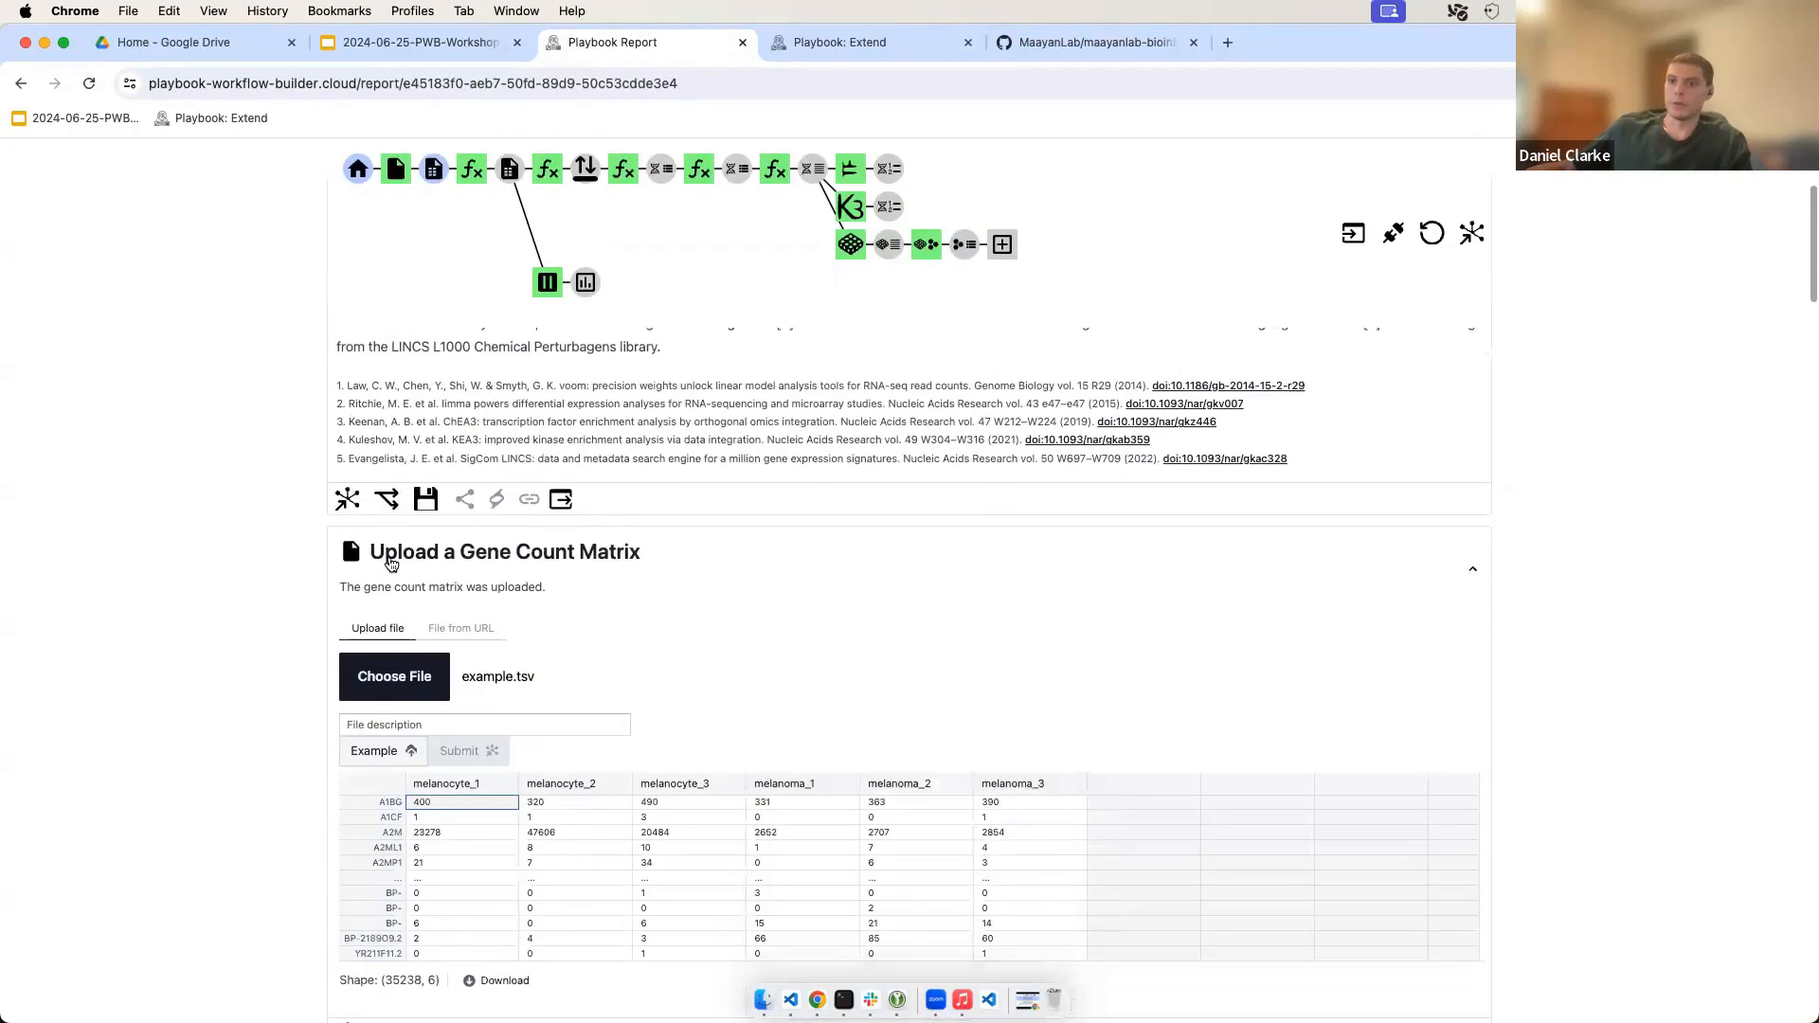
{"action": "scroll", "coordinate": [752, 601], "scroll_direction": "down", "scroll_amount": 6}
{"action": "scroll", "coordinate": [571, 549], "scroll_direction": "up", "scroll_amount": 10}
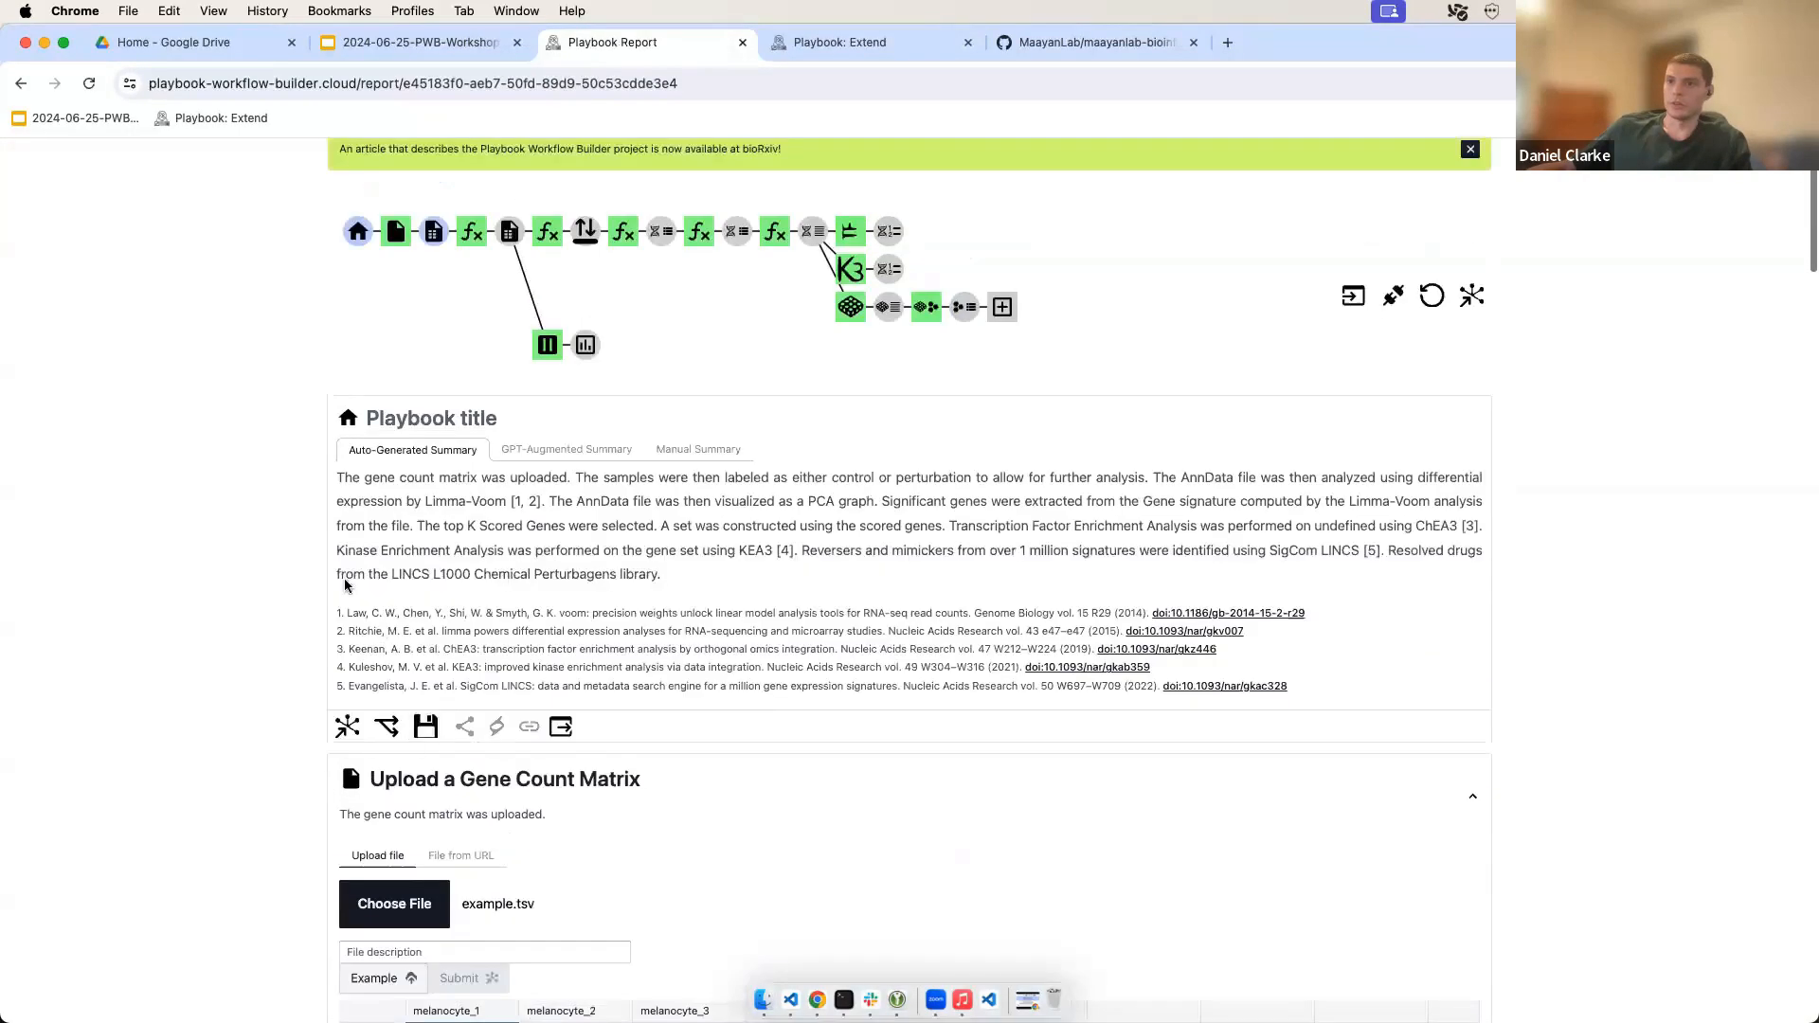
Step: Highlight the summary paragraph and the limma, voom and ChEA3 references
{"action": "left_click_drag", "start_coordinate": [344, 477], "coordinate": [1304, 697]}
{"action": "left_click", "coordinate": [1355, 638]}
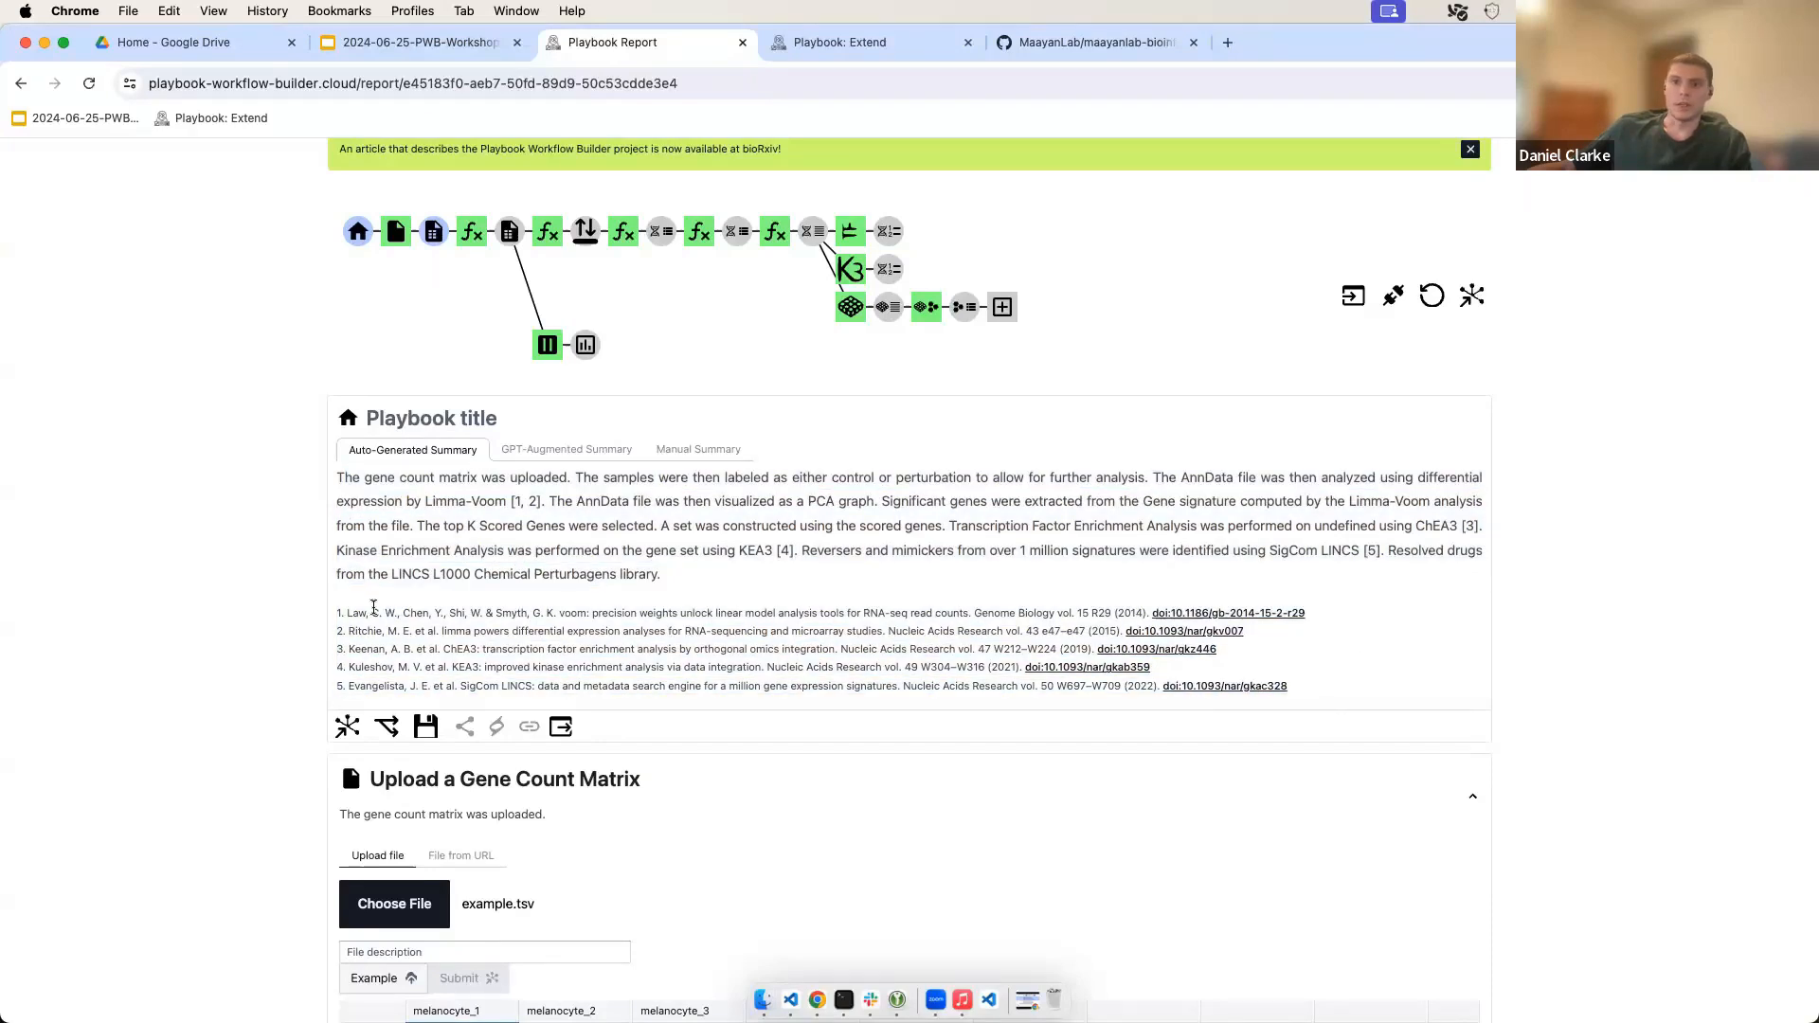
{"action": "left_click_drag", "start_coordinate": [374, 609], "coordinate": [978, 618]}
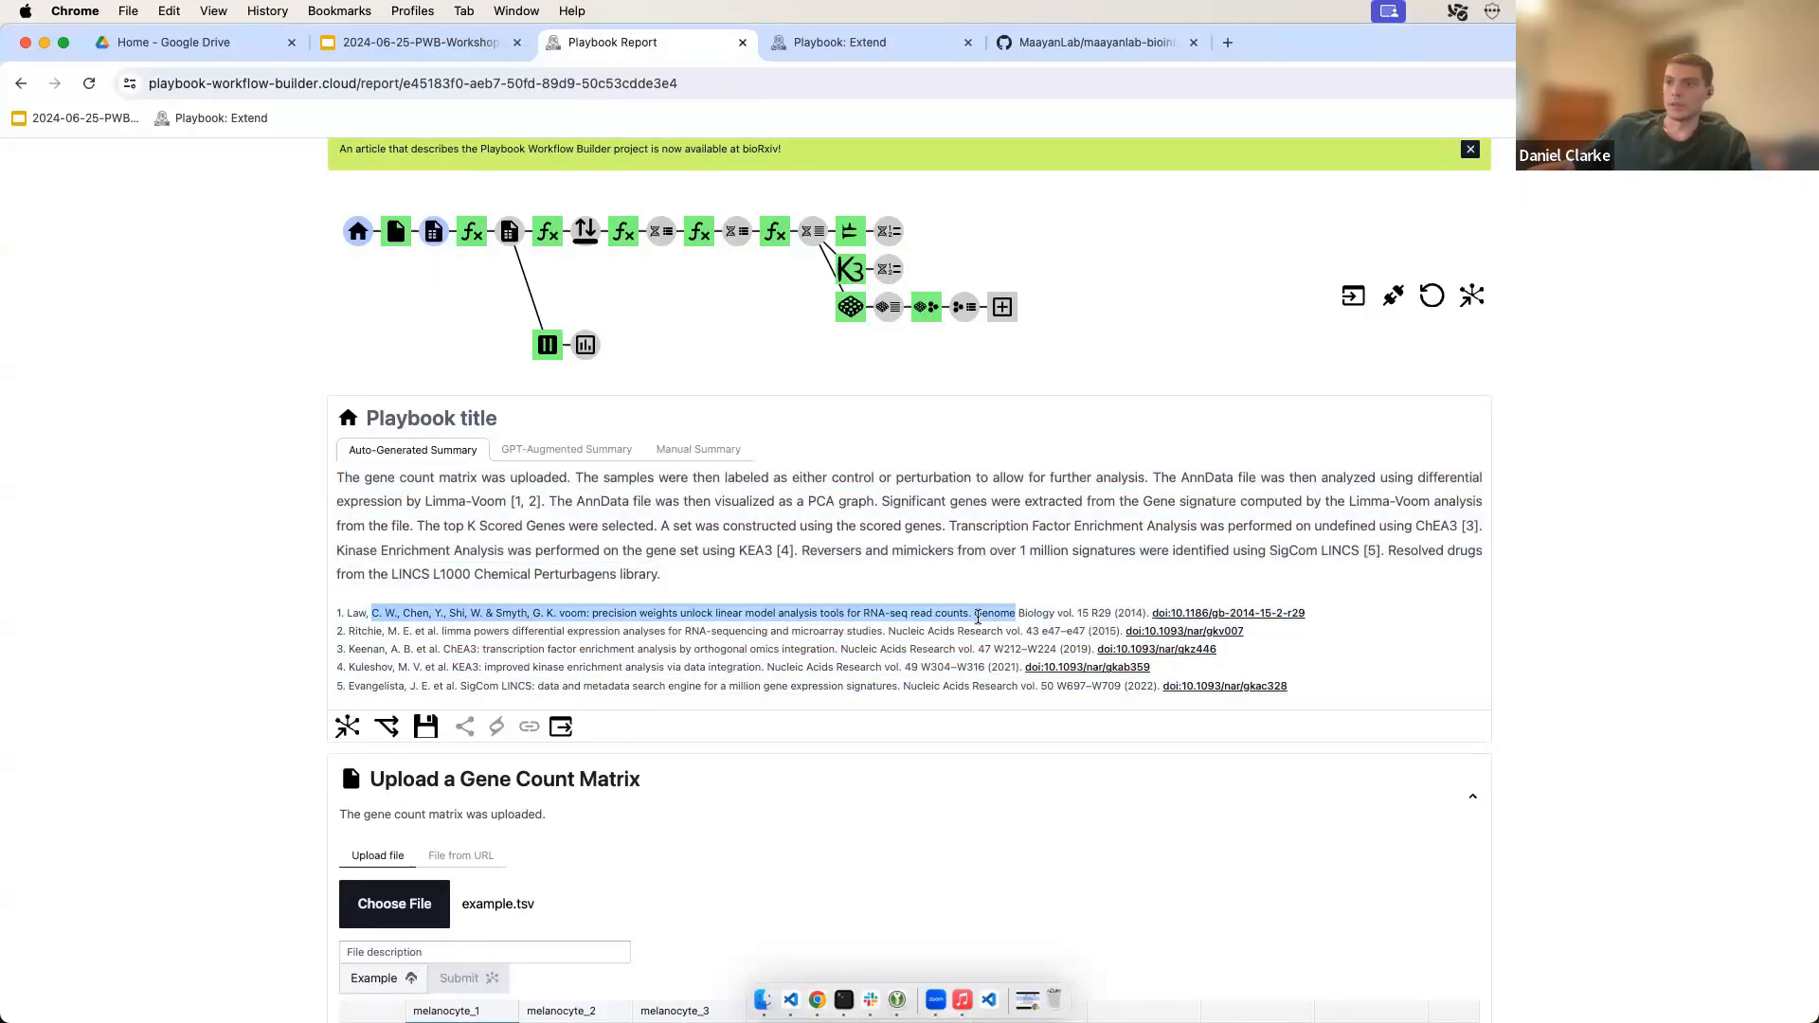
{"action": "double_click", "coordinate": [441, 632]}
{"action": "double_click", "coordinate": [576, 618]}
{"action": "left_click_drag", "start_coordinate": [577, 617], "coordinate": [585, 621]}
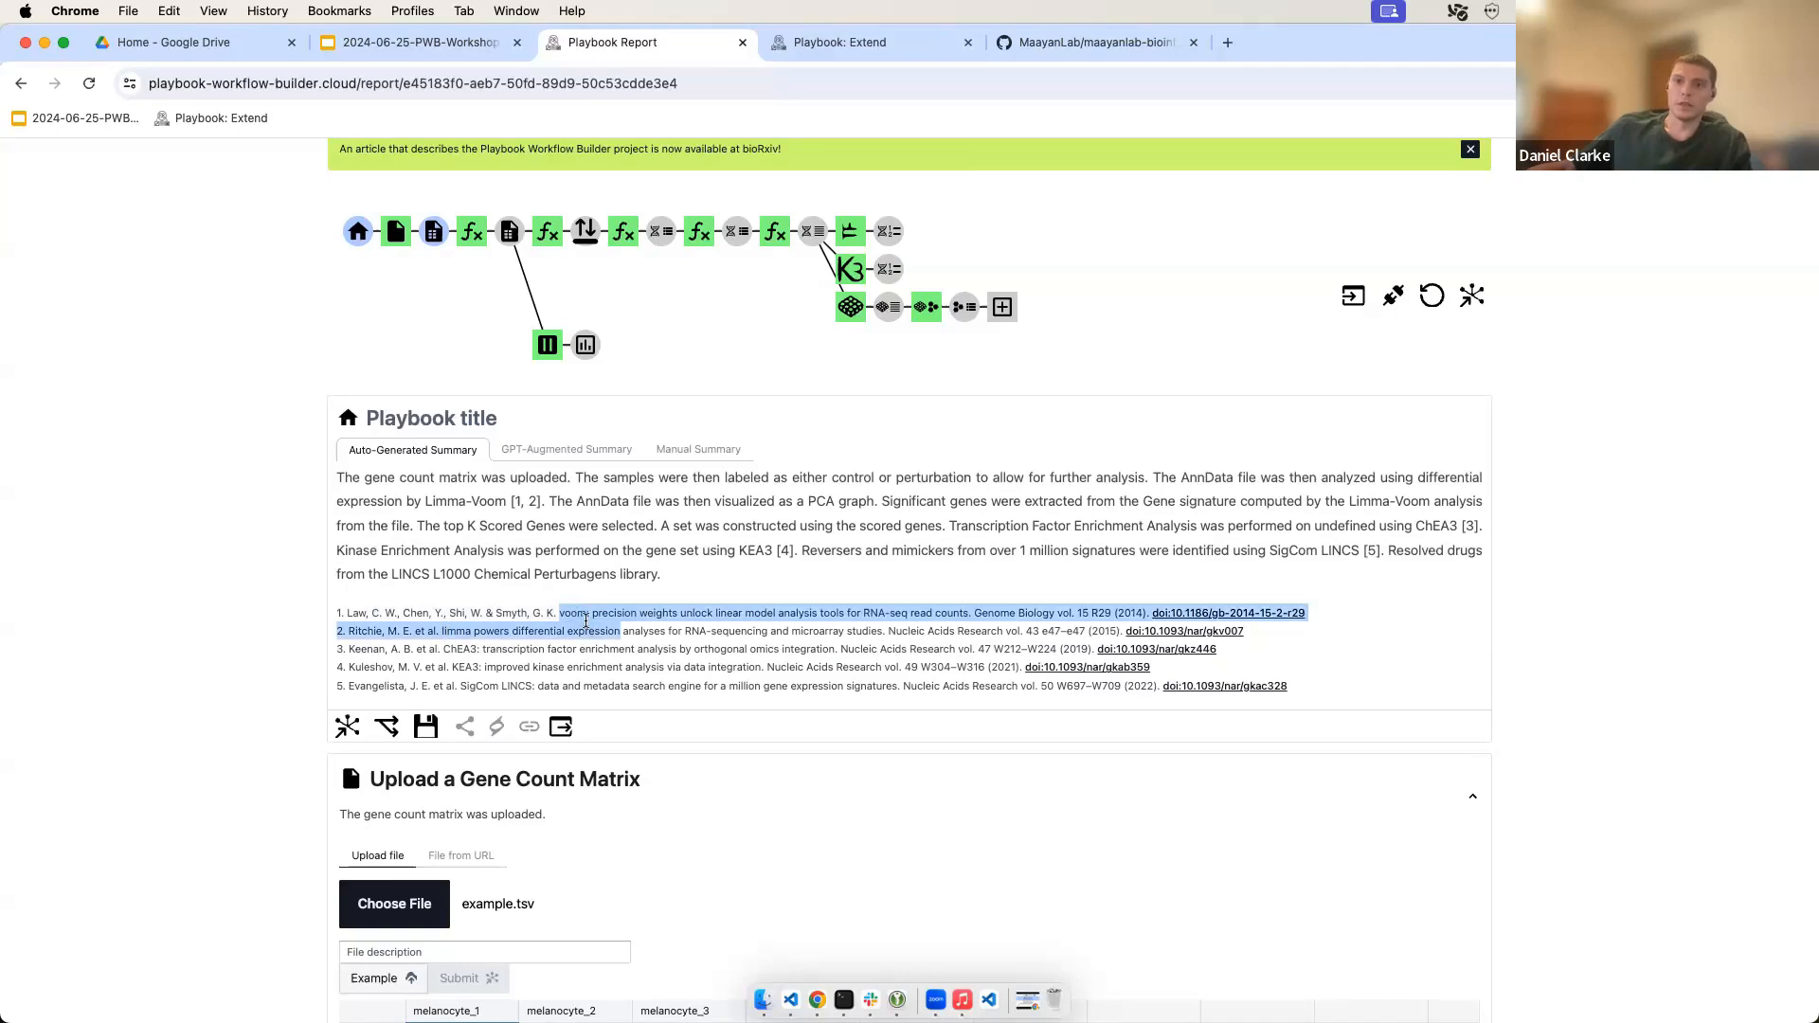
{"action": "double_click", "coordinate": [460, 649]}
{"action": "left_click_drag", "start_coordinate": [459, 649], "coordinate": [627, 661]}
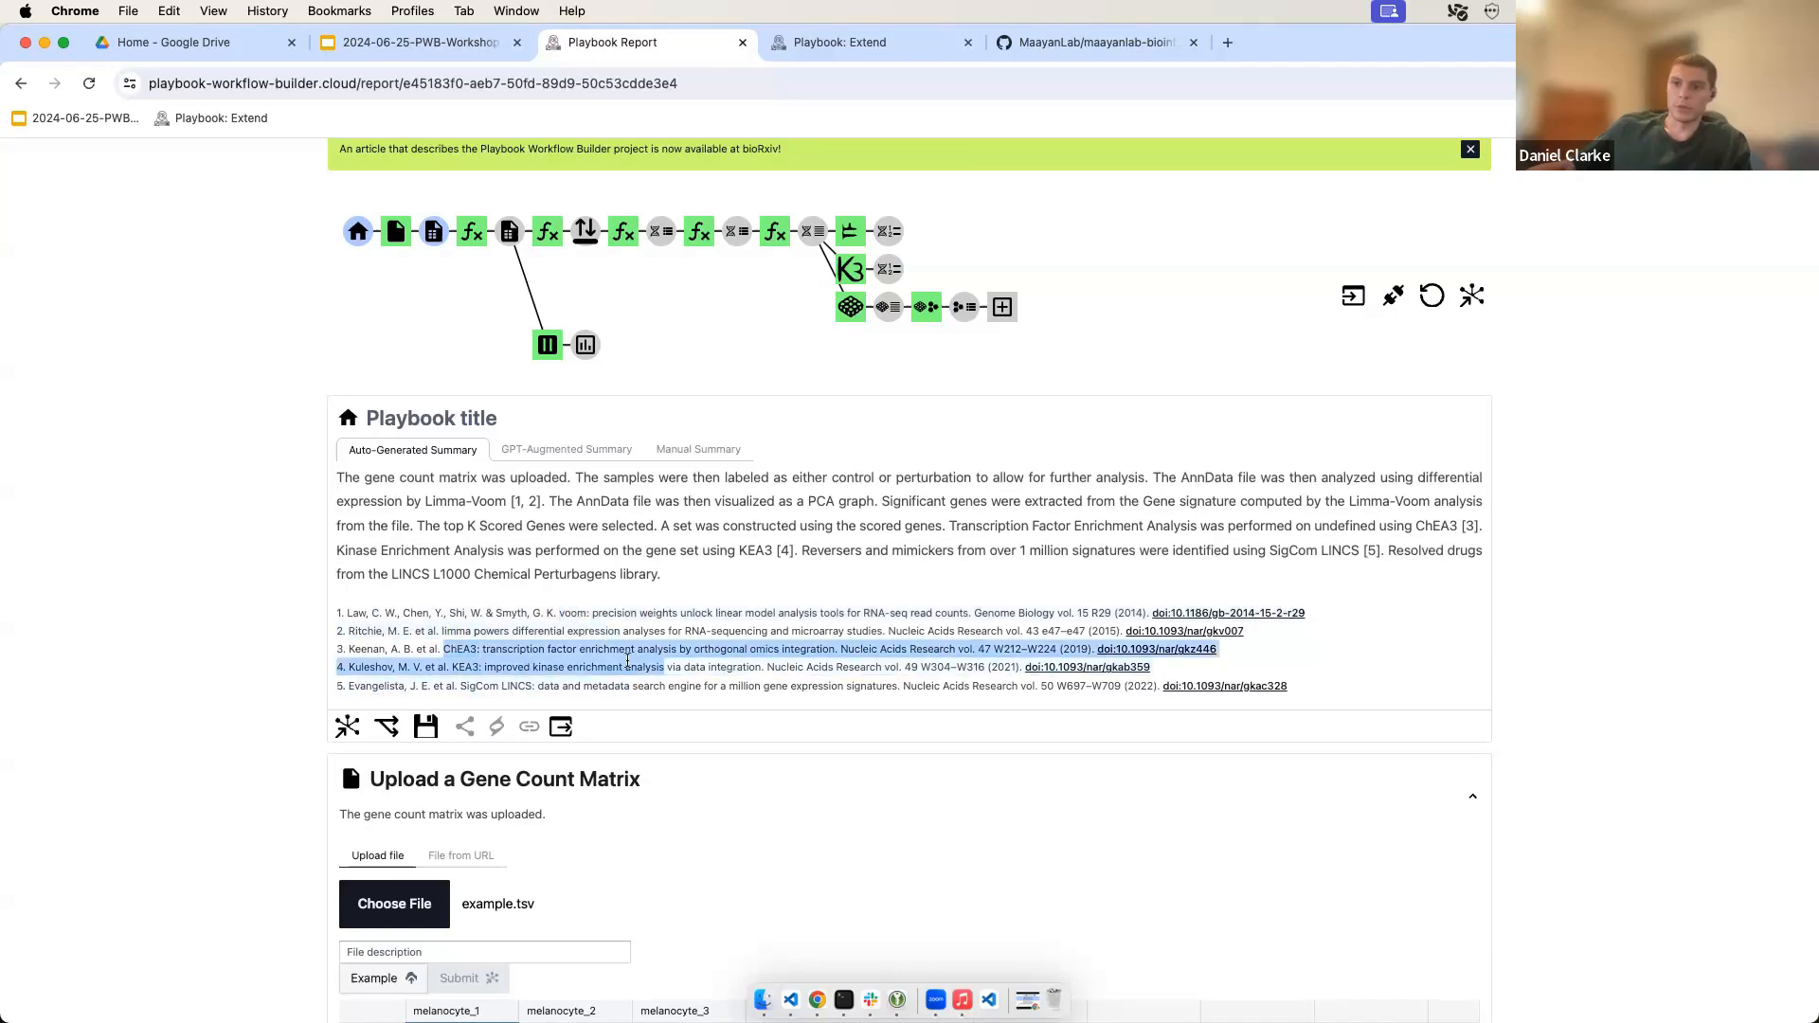
{"action": "left_click", "coordinate": [575, 661]}
Step: Highlight the ChEA3, KEA3 and SigCom LINCS reference titles
{"action": "double_click", "coordinate": [504, 650]}
{"action": "left_click_drag", "start_coordinate": [504, 650], "coordinate": [645, 650]}
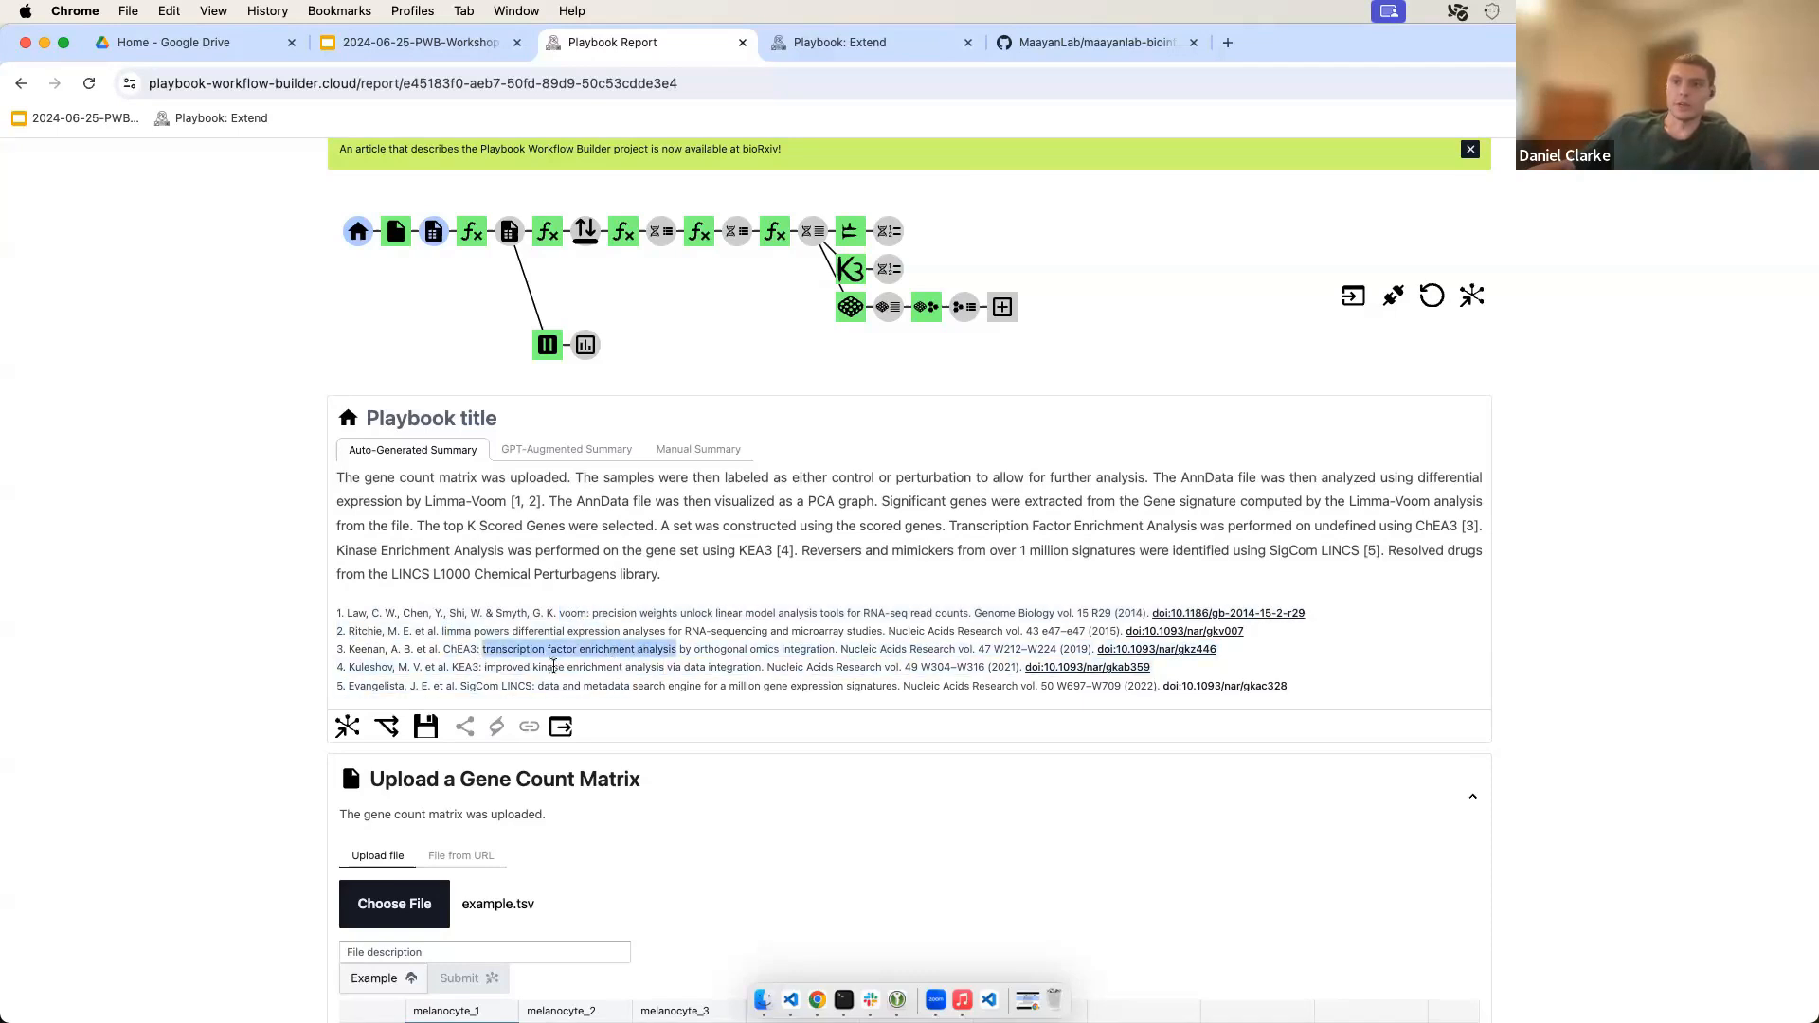
{"action": "double_click", "coordinate": [536, 665]}
{"action": "left_click_drag", "start_coordinate": [535, 665], "coordinate": [732, 671]}
{"action": "left_click", "coordinate": [688, 684]}
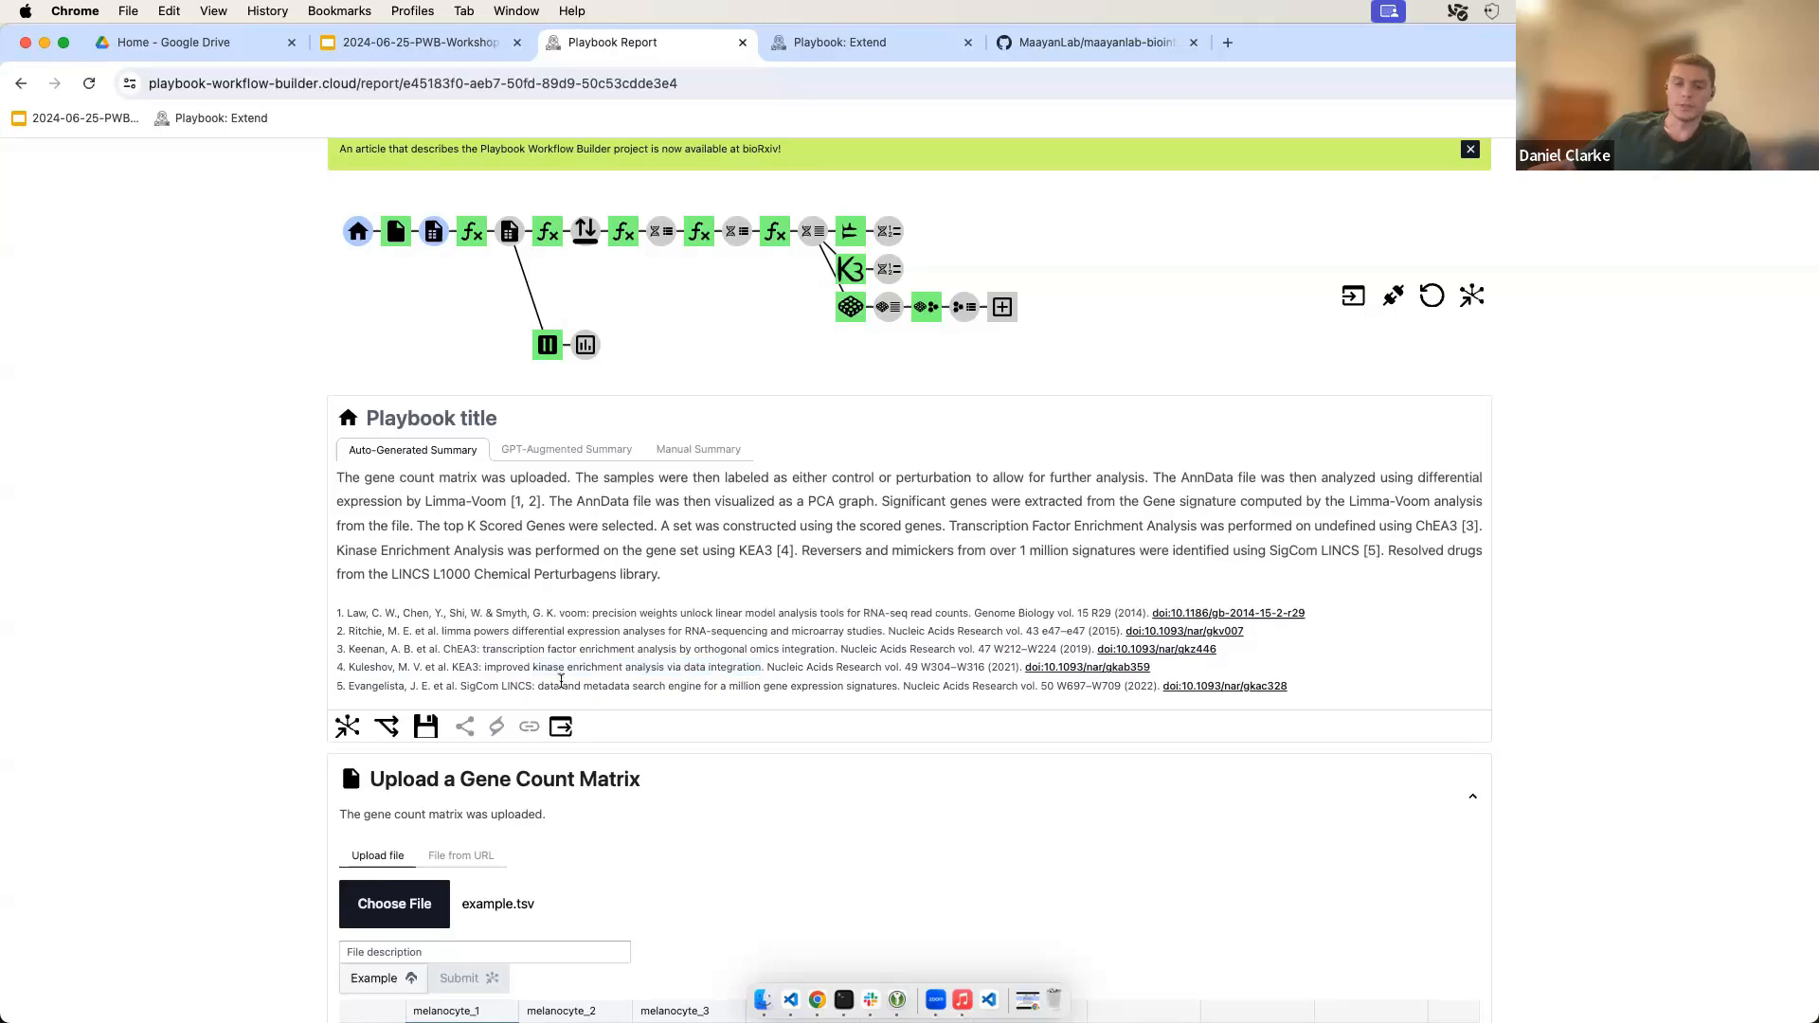
{"action": "double_click", "coordinate": [471, 686]}
{"action": "left_click_drag", "start_coordinate": [471, 686], "coordinate": [524, 679]}
Step: Jump to the report's 3-D PCA plot of the samples, then scroll back to the title and summary
{"action": "scroll", "coordinate": [580, 636], "scroll_direction": "down", "scroll_amount": 2}
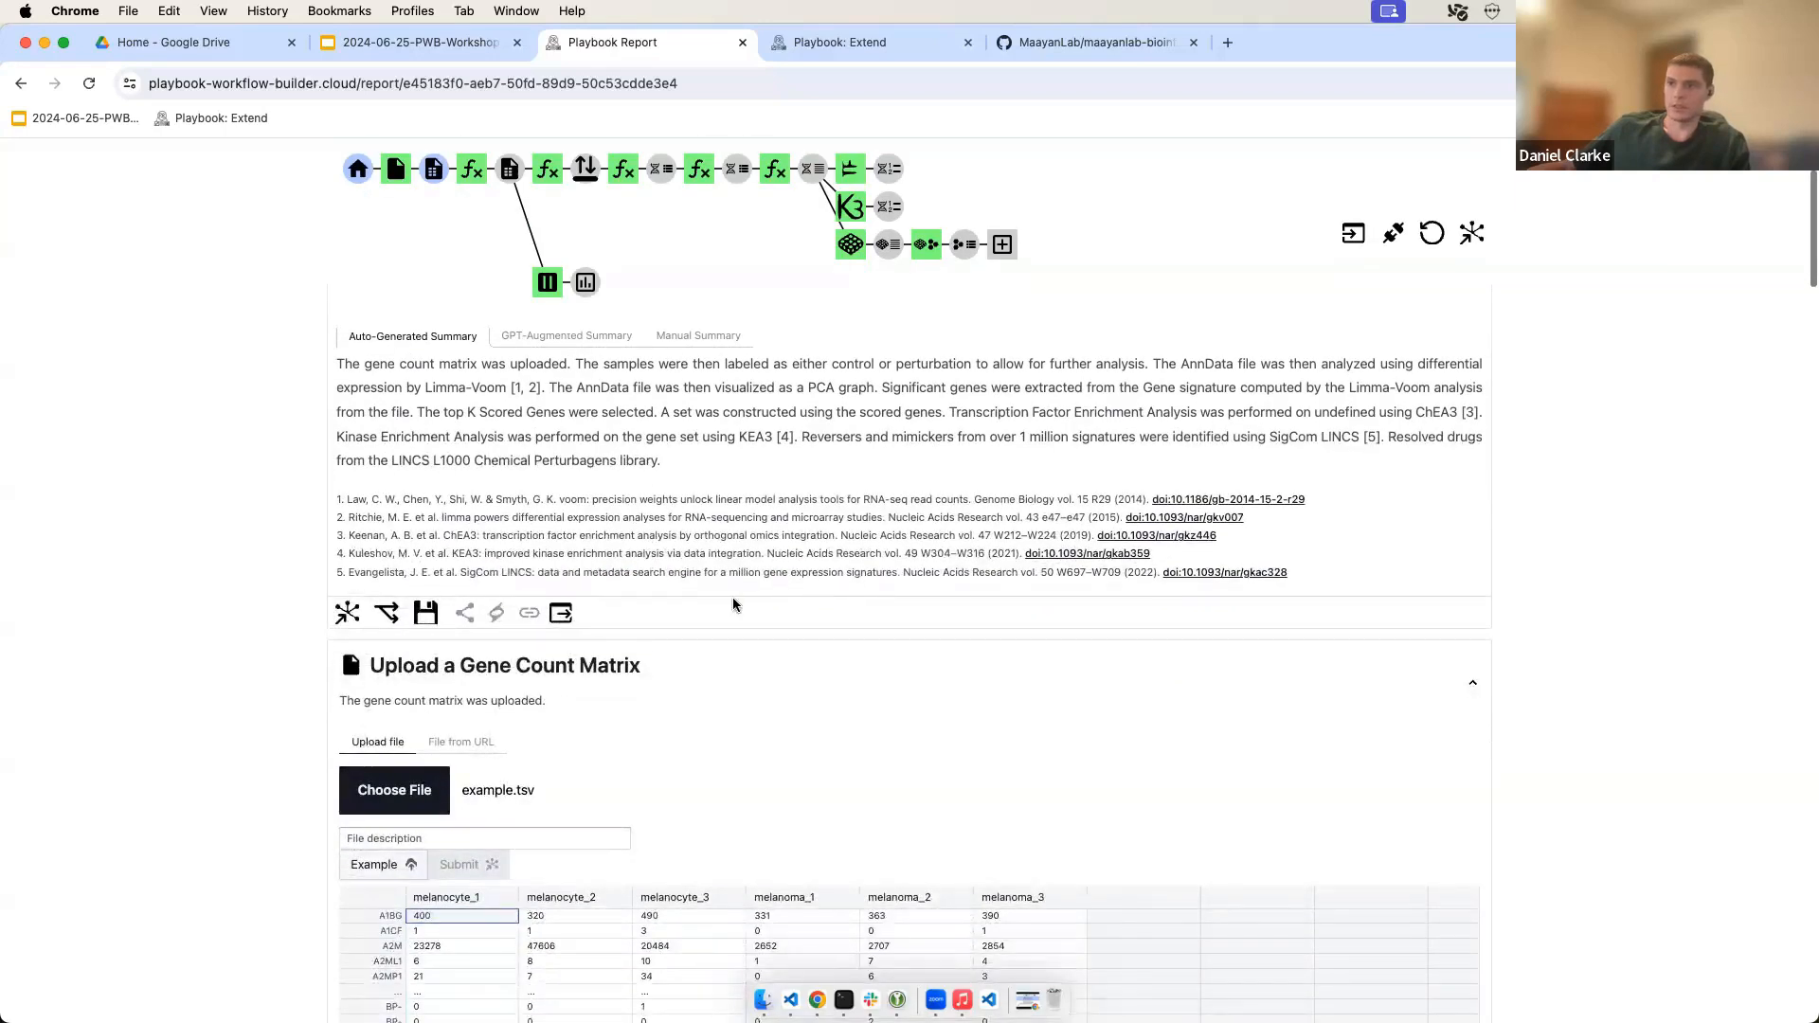
{"action": "scroll", "coordinate": [870, 583], "scroll_direction": "down", "scroll_amount": 15}
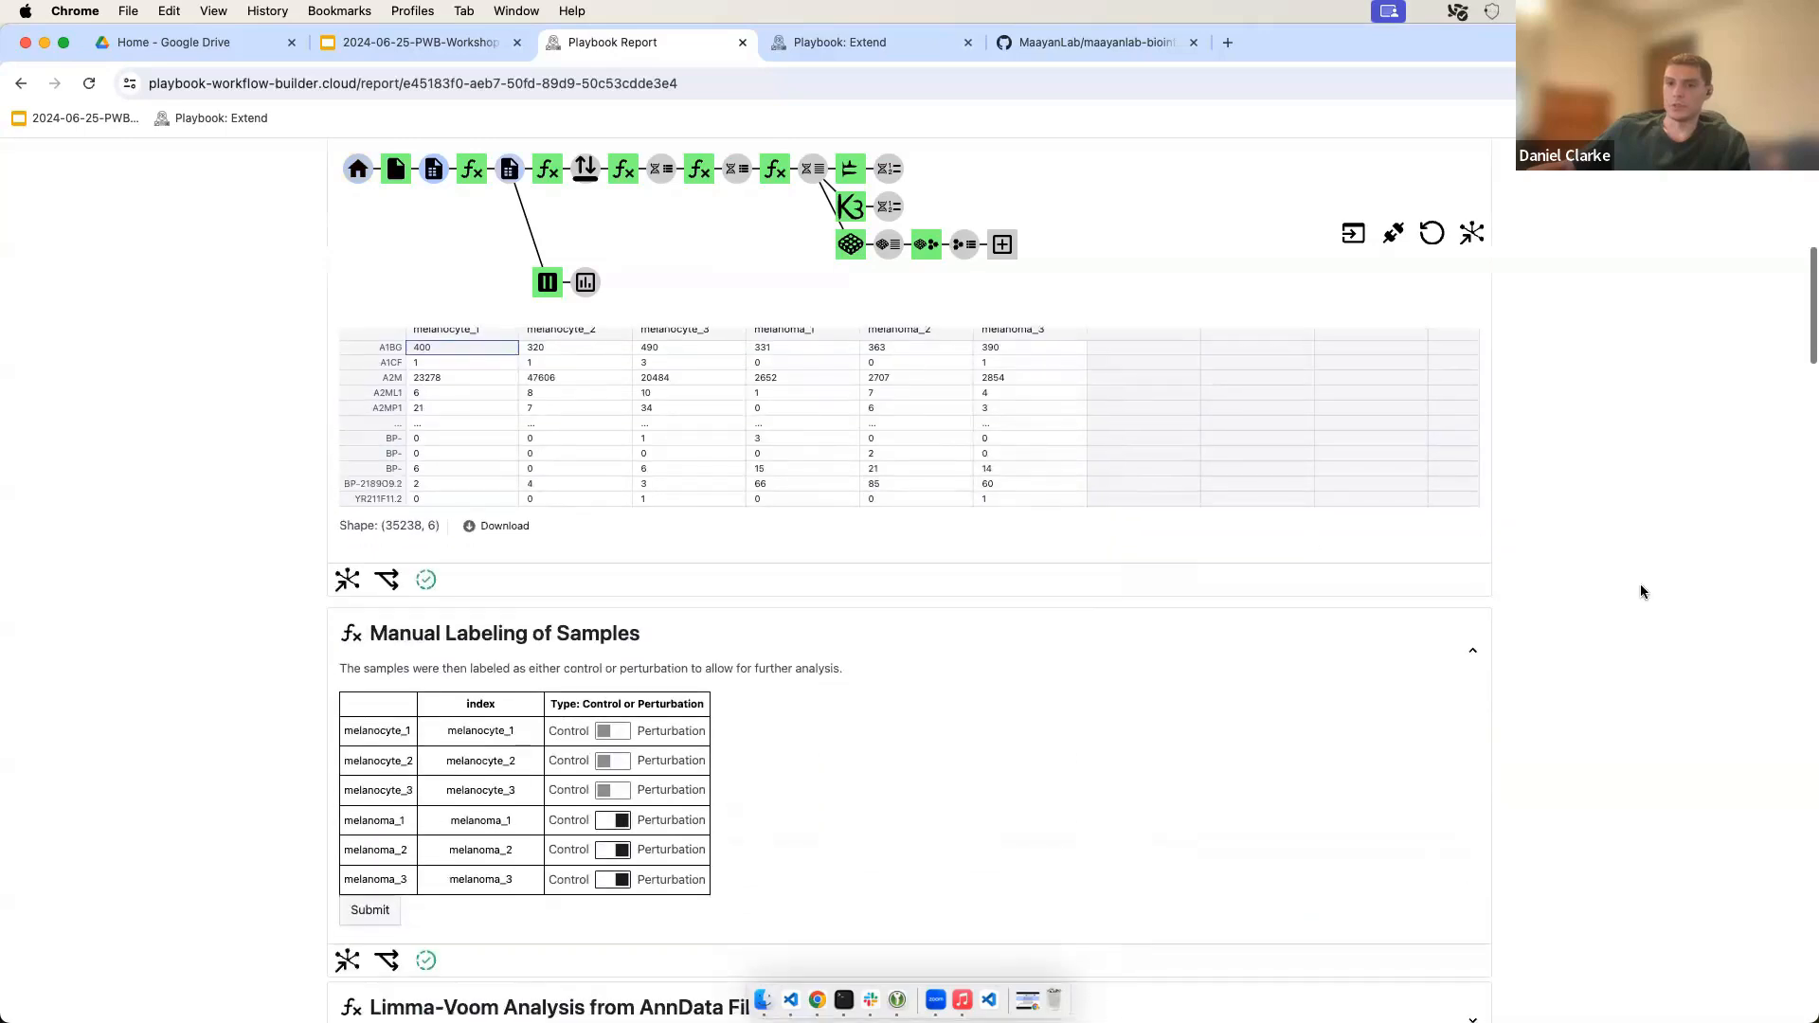
{"action": "scroll", "coordinate": [1170, 599], "scroll_direction": "down", "scroll_amount": 15}
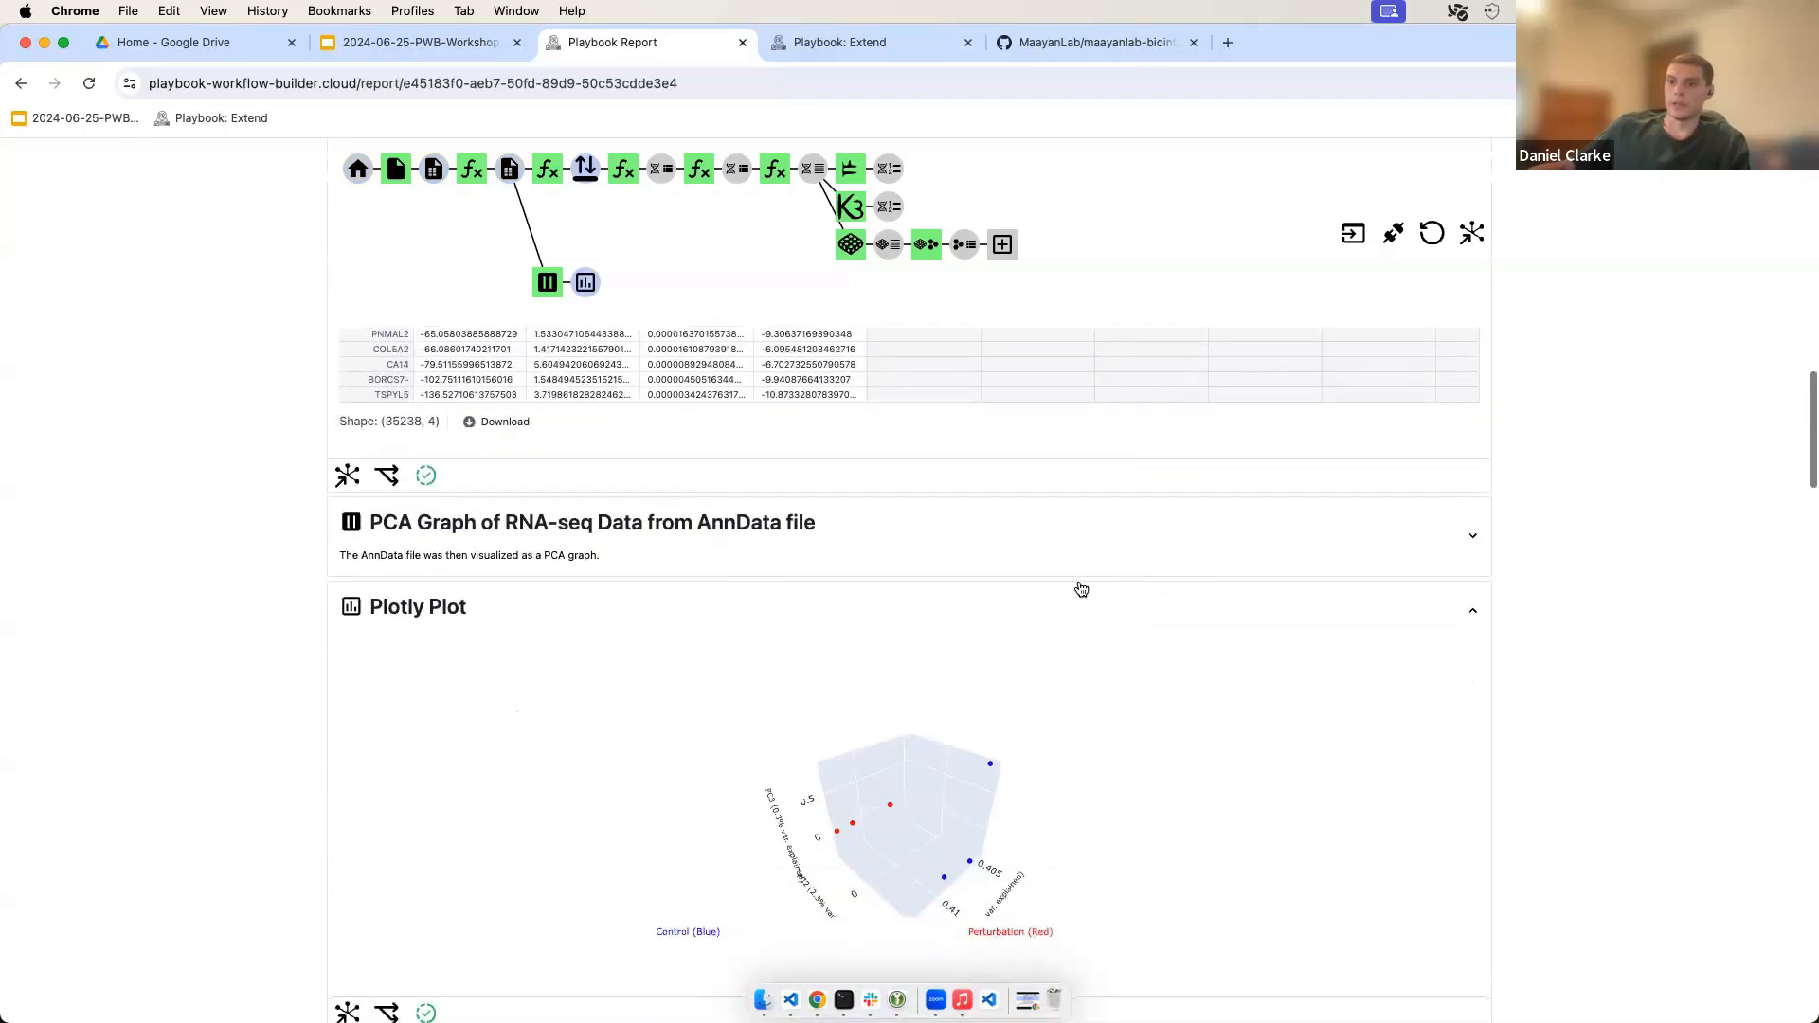
{"action": "scroll", "coordinate": [1533, 565], "scroll_direction": "down", "scroll_amount": 15}
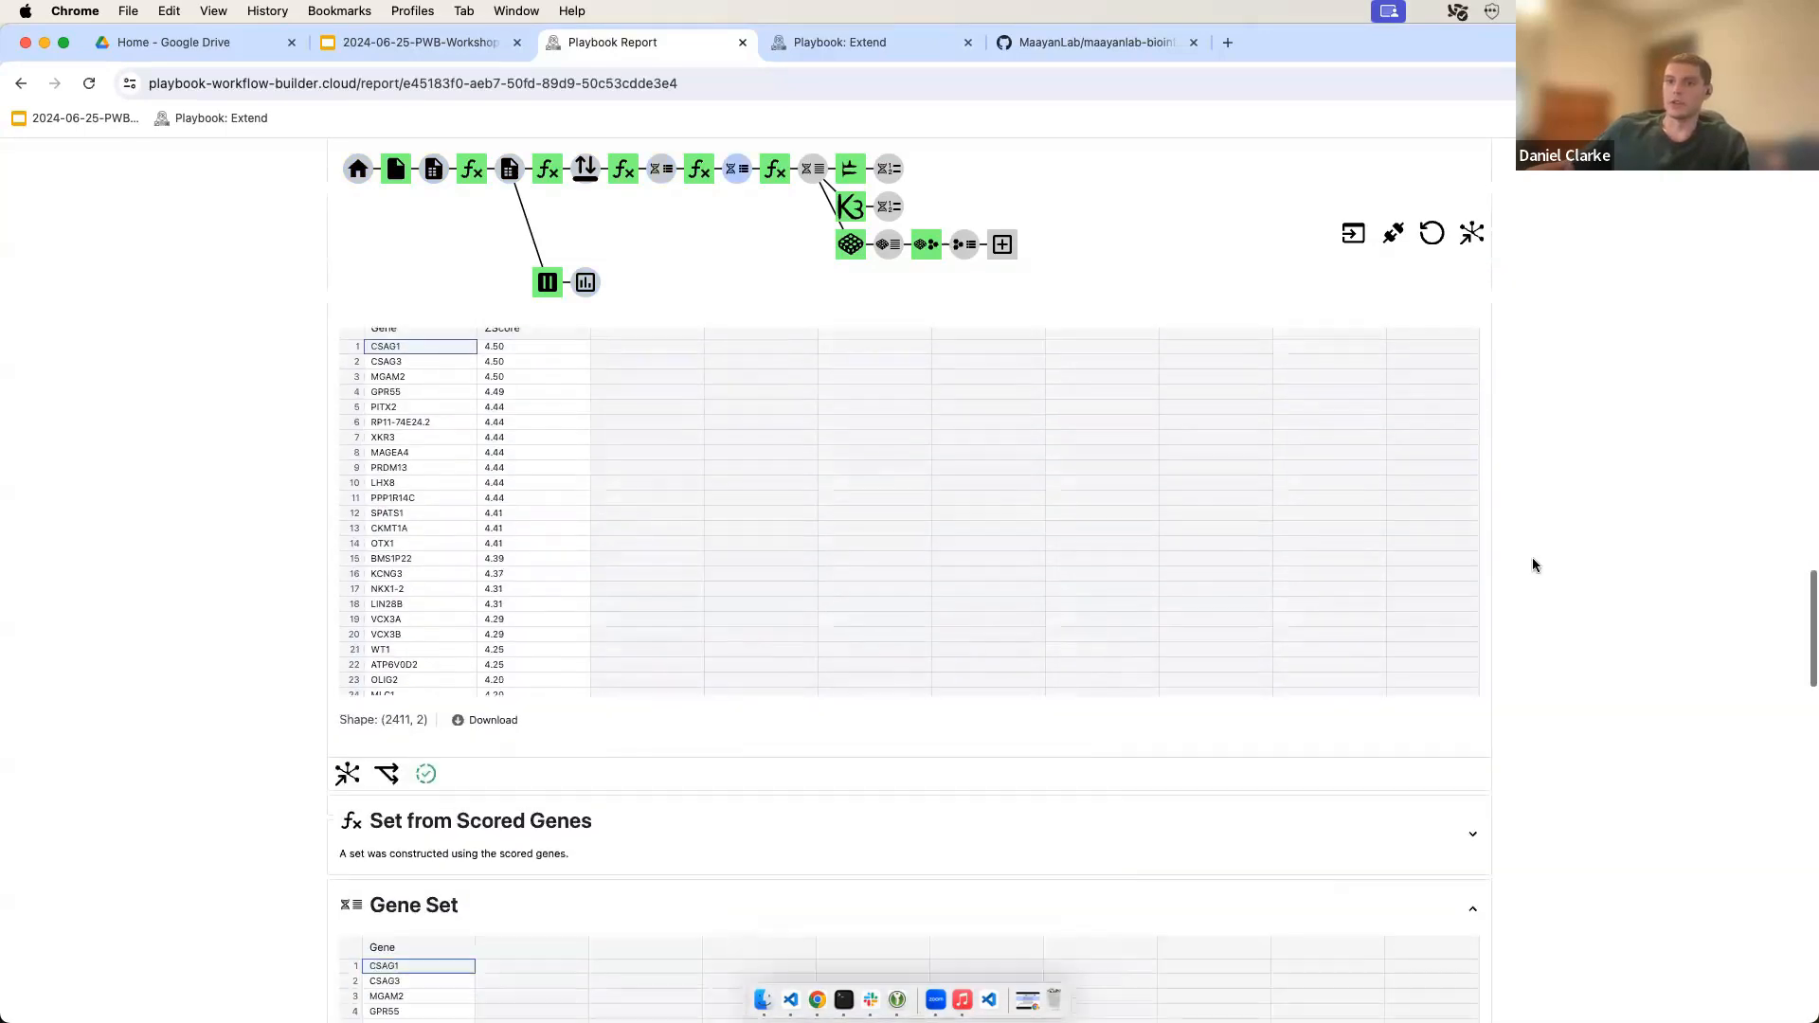
{"action": "scroll", "coordinate": [1527, 566], "scroll_direction": "down", "scroll_amount": 10}
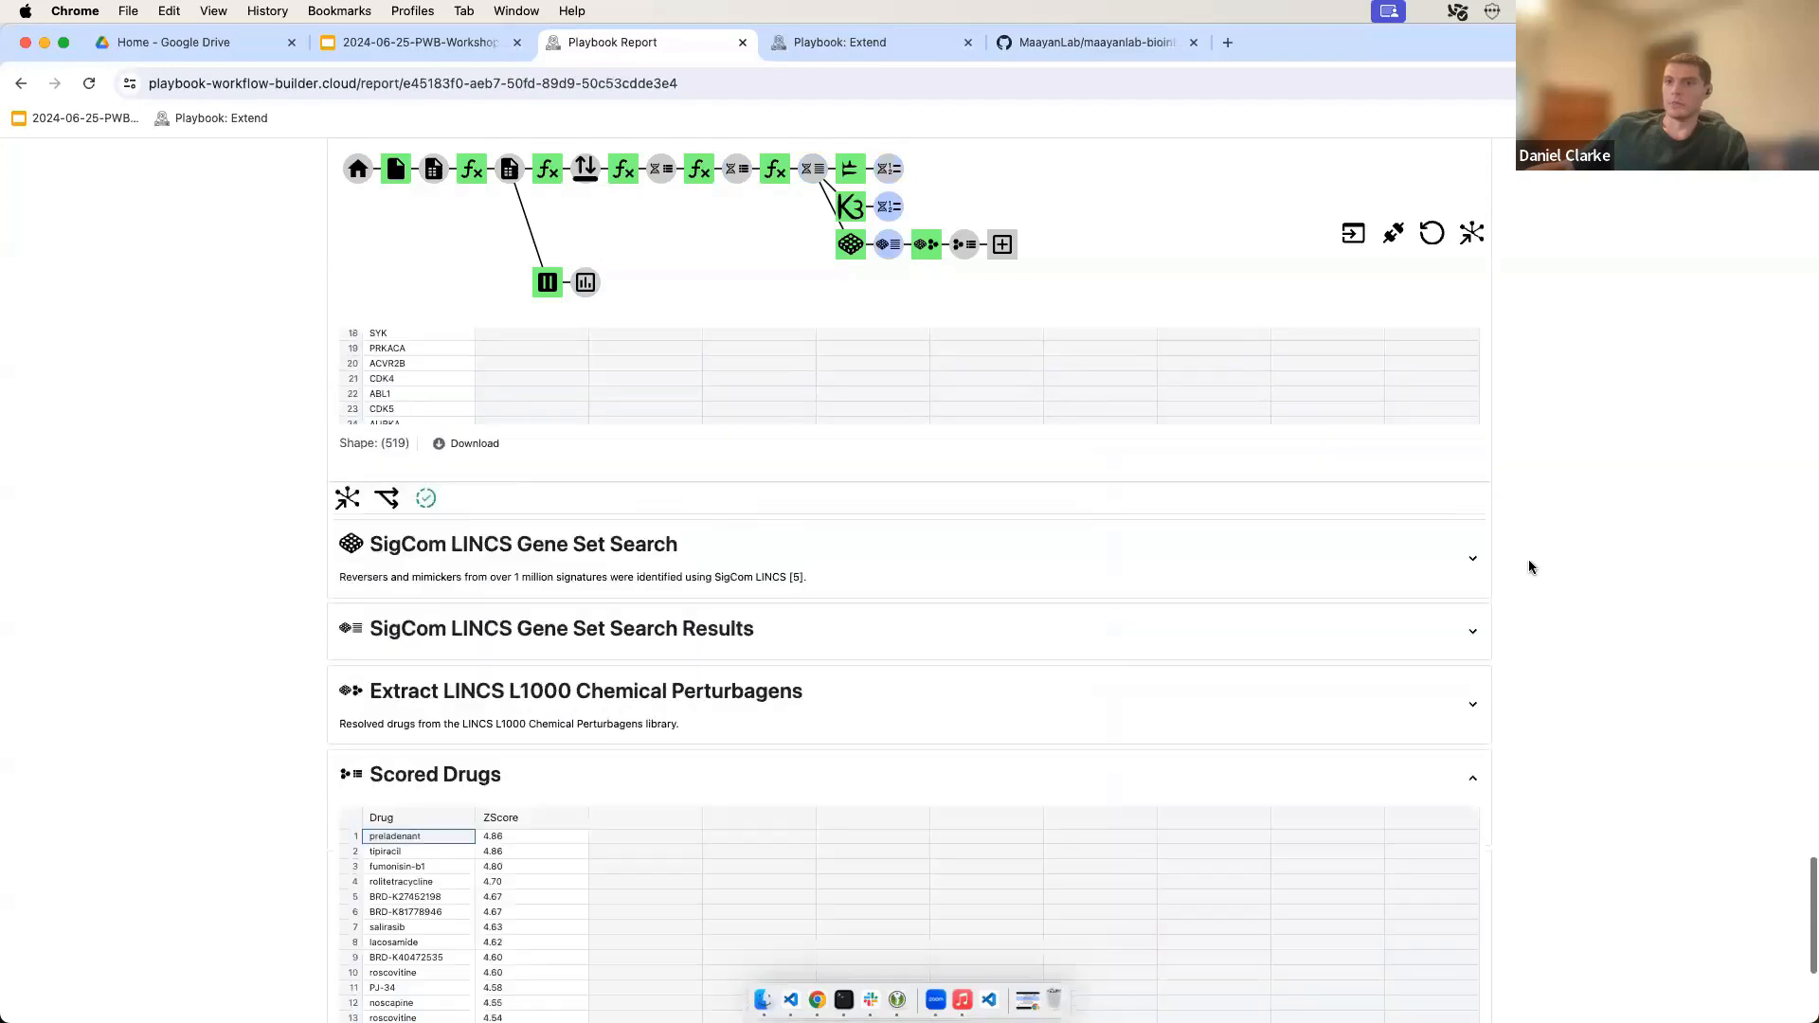
{"action": "scroll", "coordinate": [1497, 597], "scroll_direction": "up", "scroll_amount": 2}
{"action": "scroll", "coordinate": [1493, 626], "scroll_direction": "up", "scroll_amount": 4}
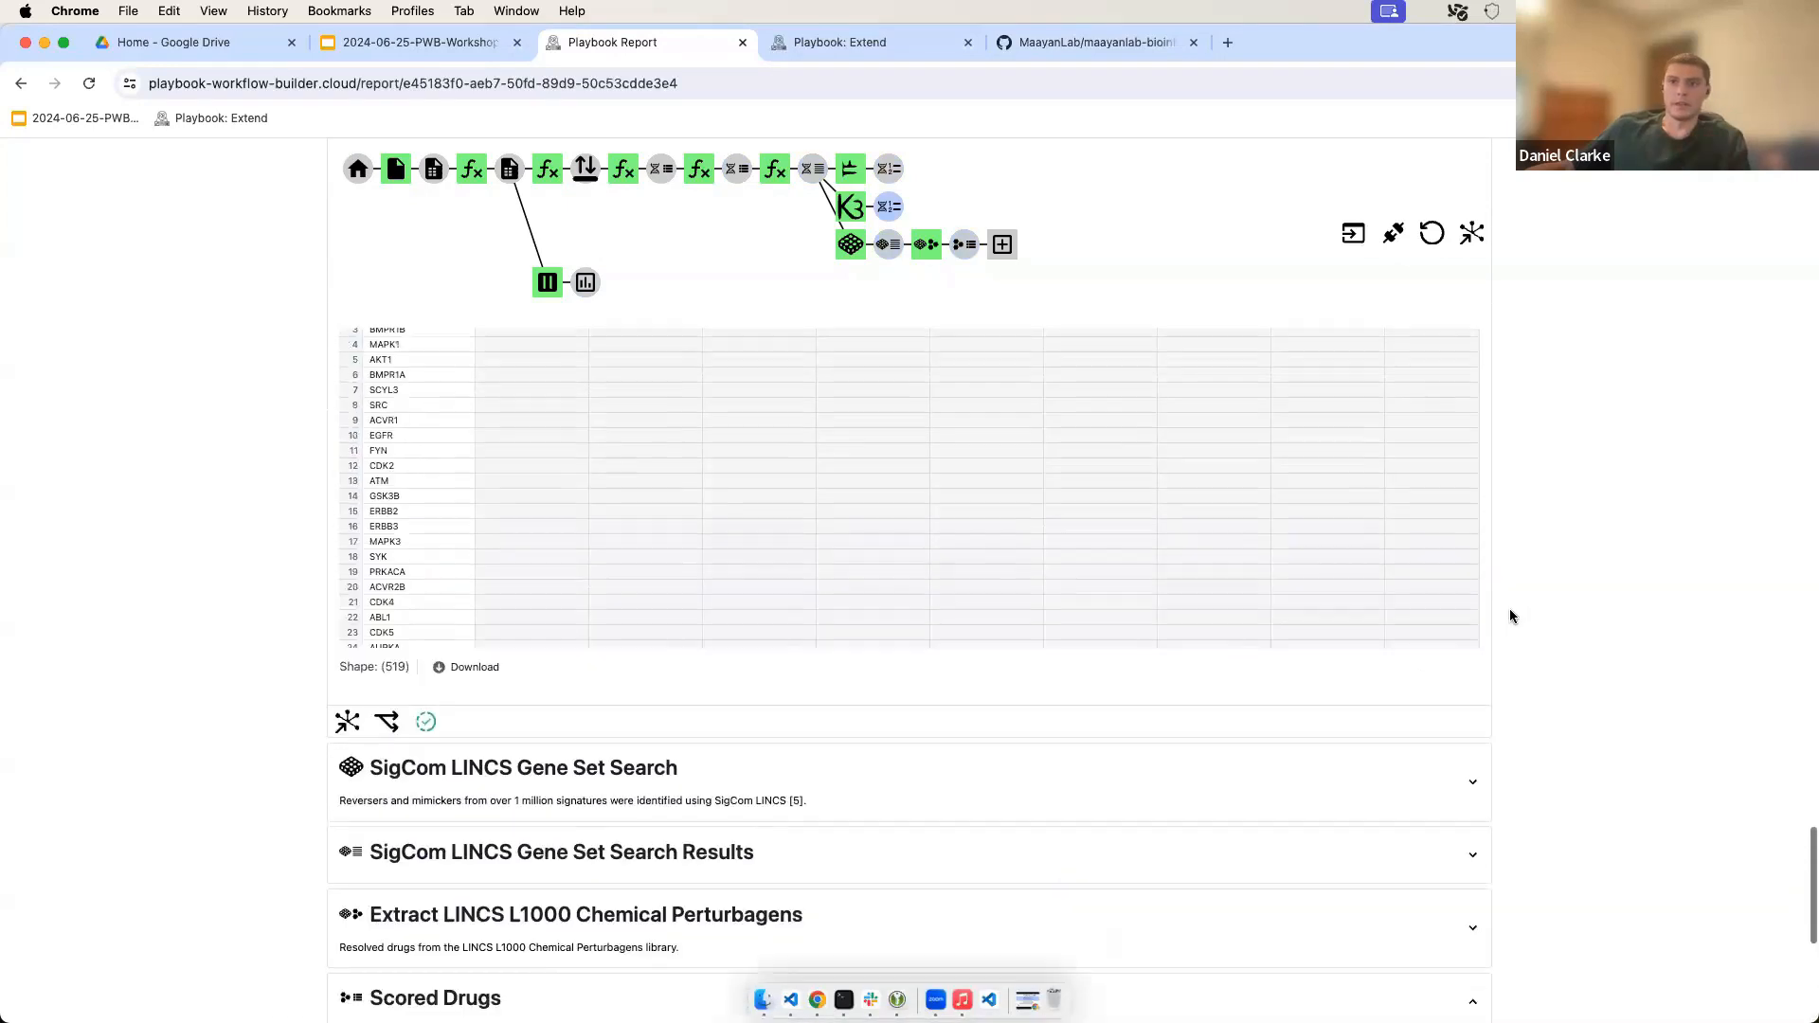
{"action": "left_click", "coordinate": [584, 283]}
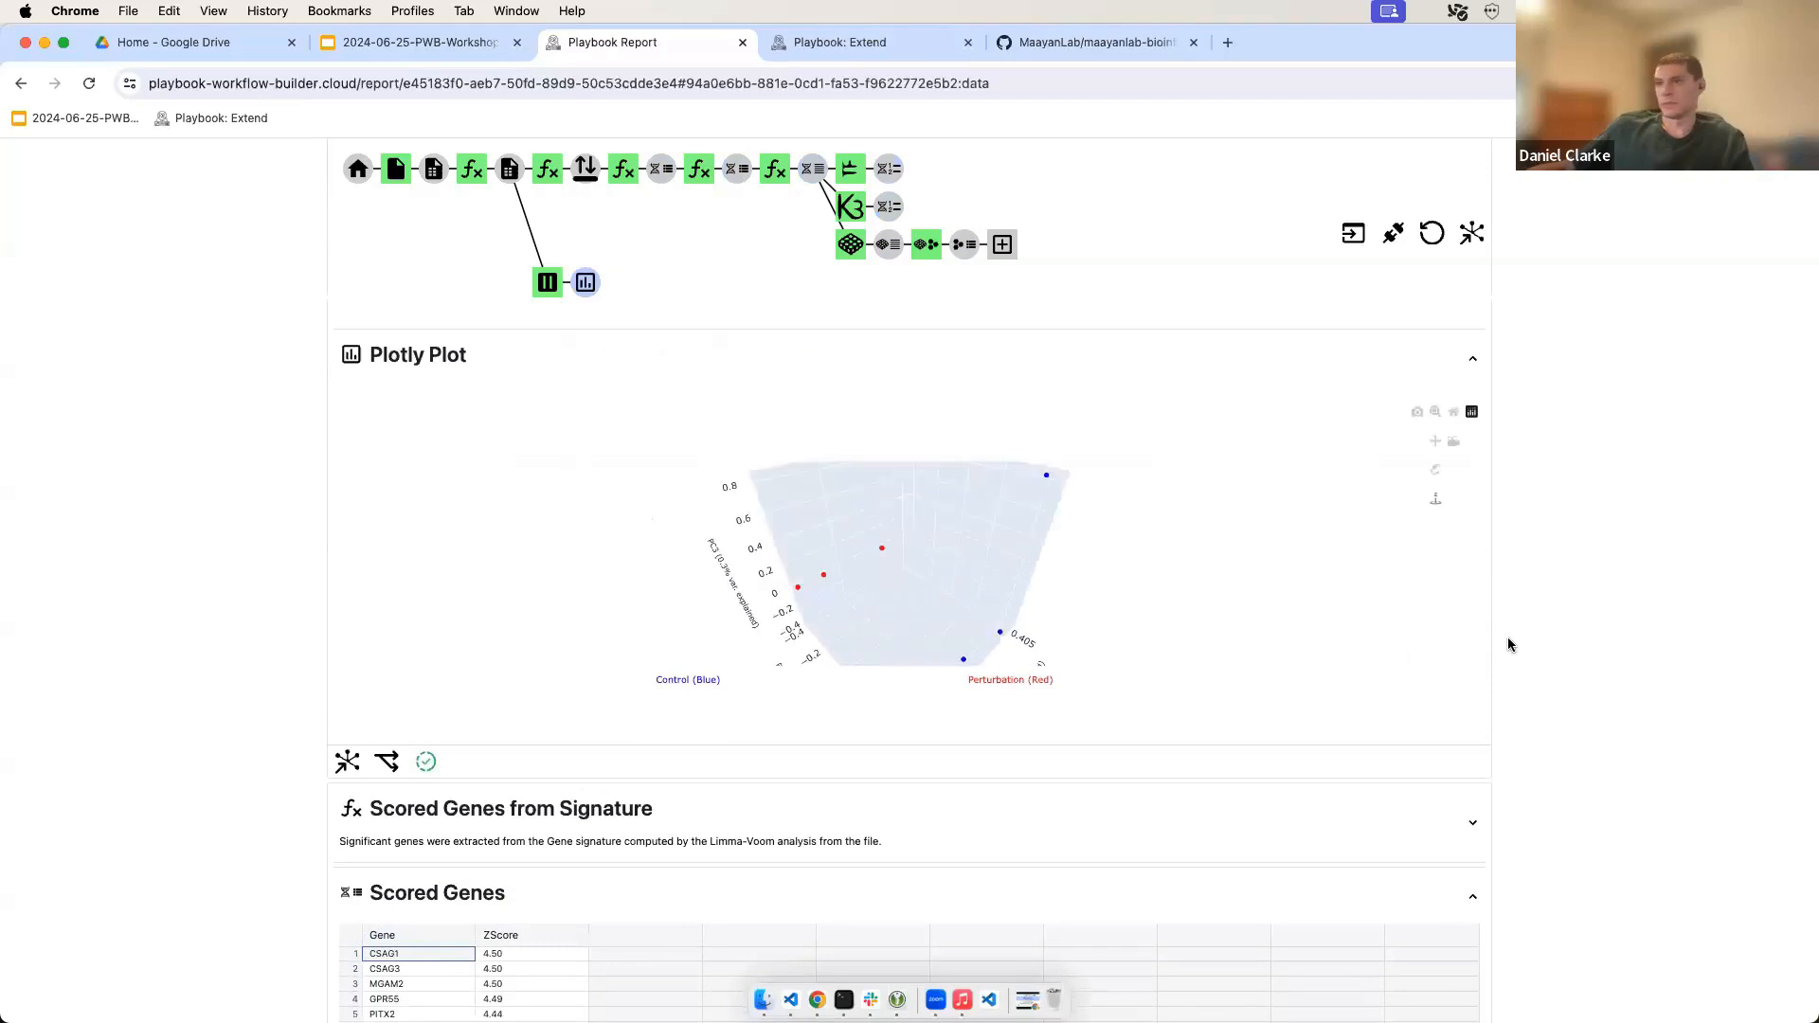
{"action": "scroll", "coordinate": [1507, 641], "scroll_direction": "down", "scroll_amount": 3}
{"action": "scroll", "coordinate": [1523, 787], "scroll_direction": "up", "scroll_amount": 10}
{"action": "scroll", "coordinate": [1608, 835], "scroll_direction": "up", "scroll_amount": 10}
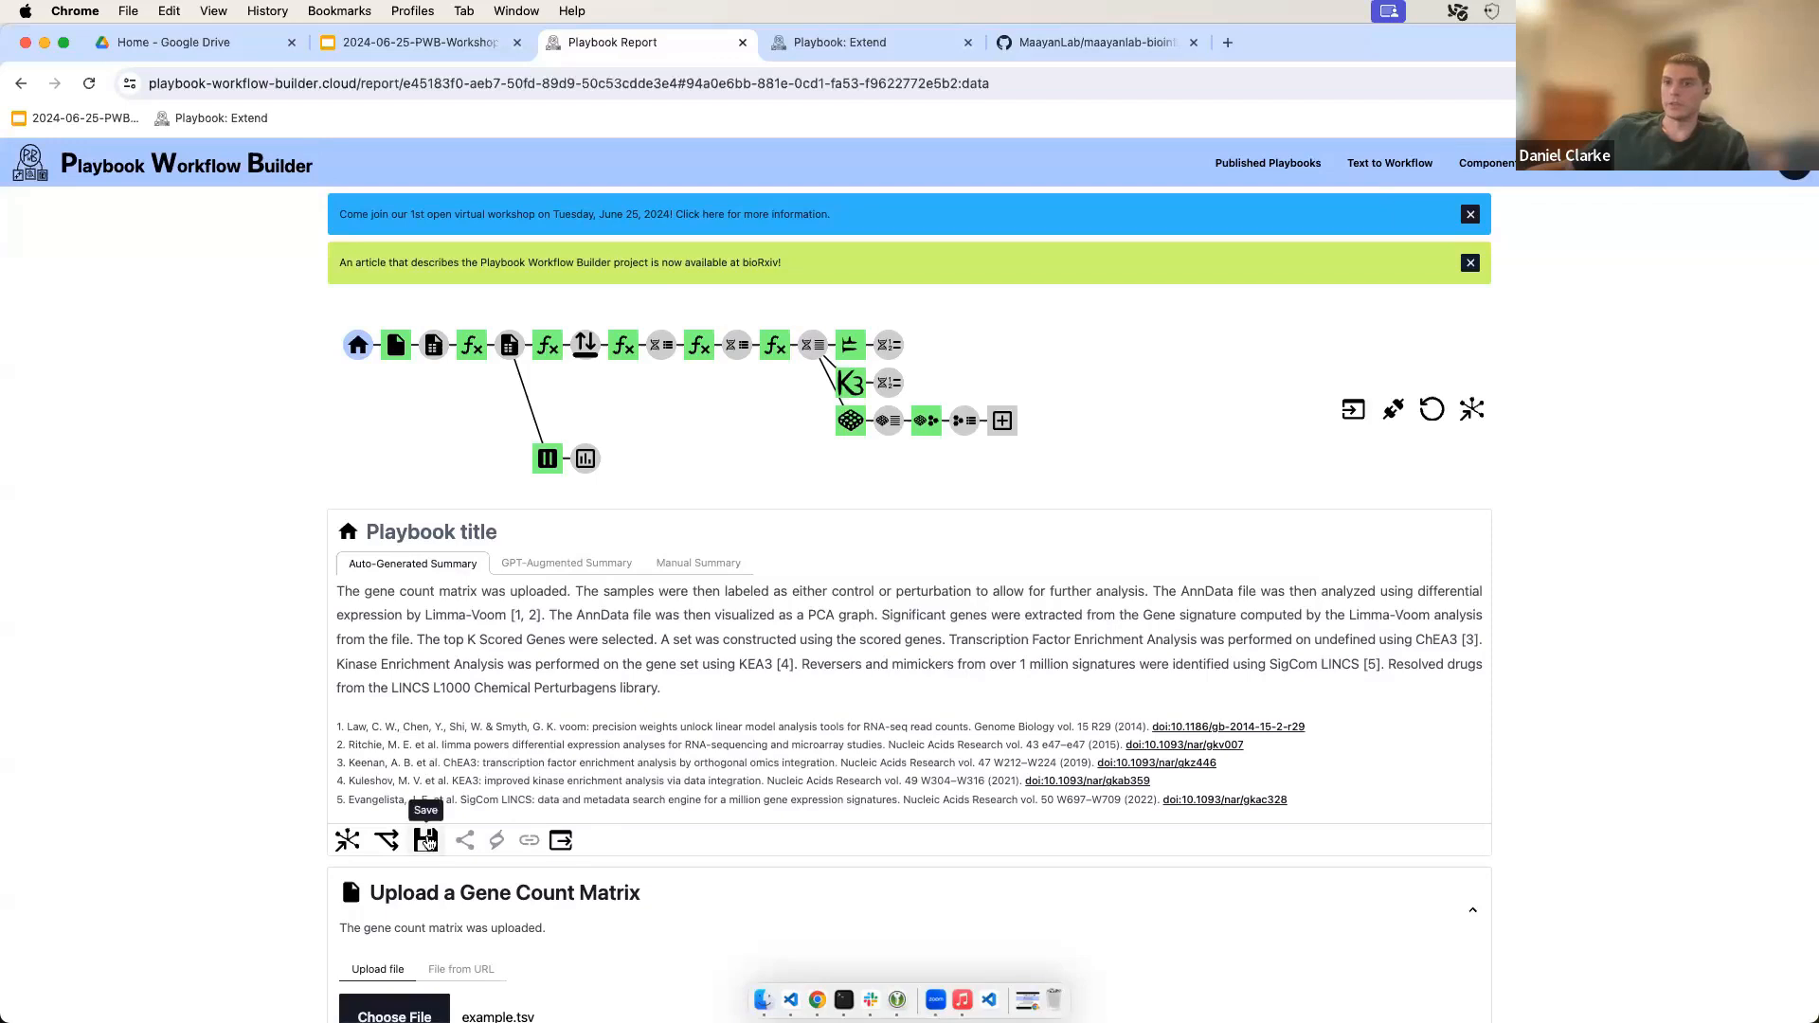
Step: Title the report 'My First Analysis with Playbook', save it, and display its shareable link
{"action": "left_click", "coordinate": [476, 536]}
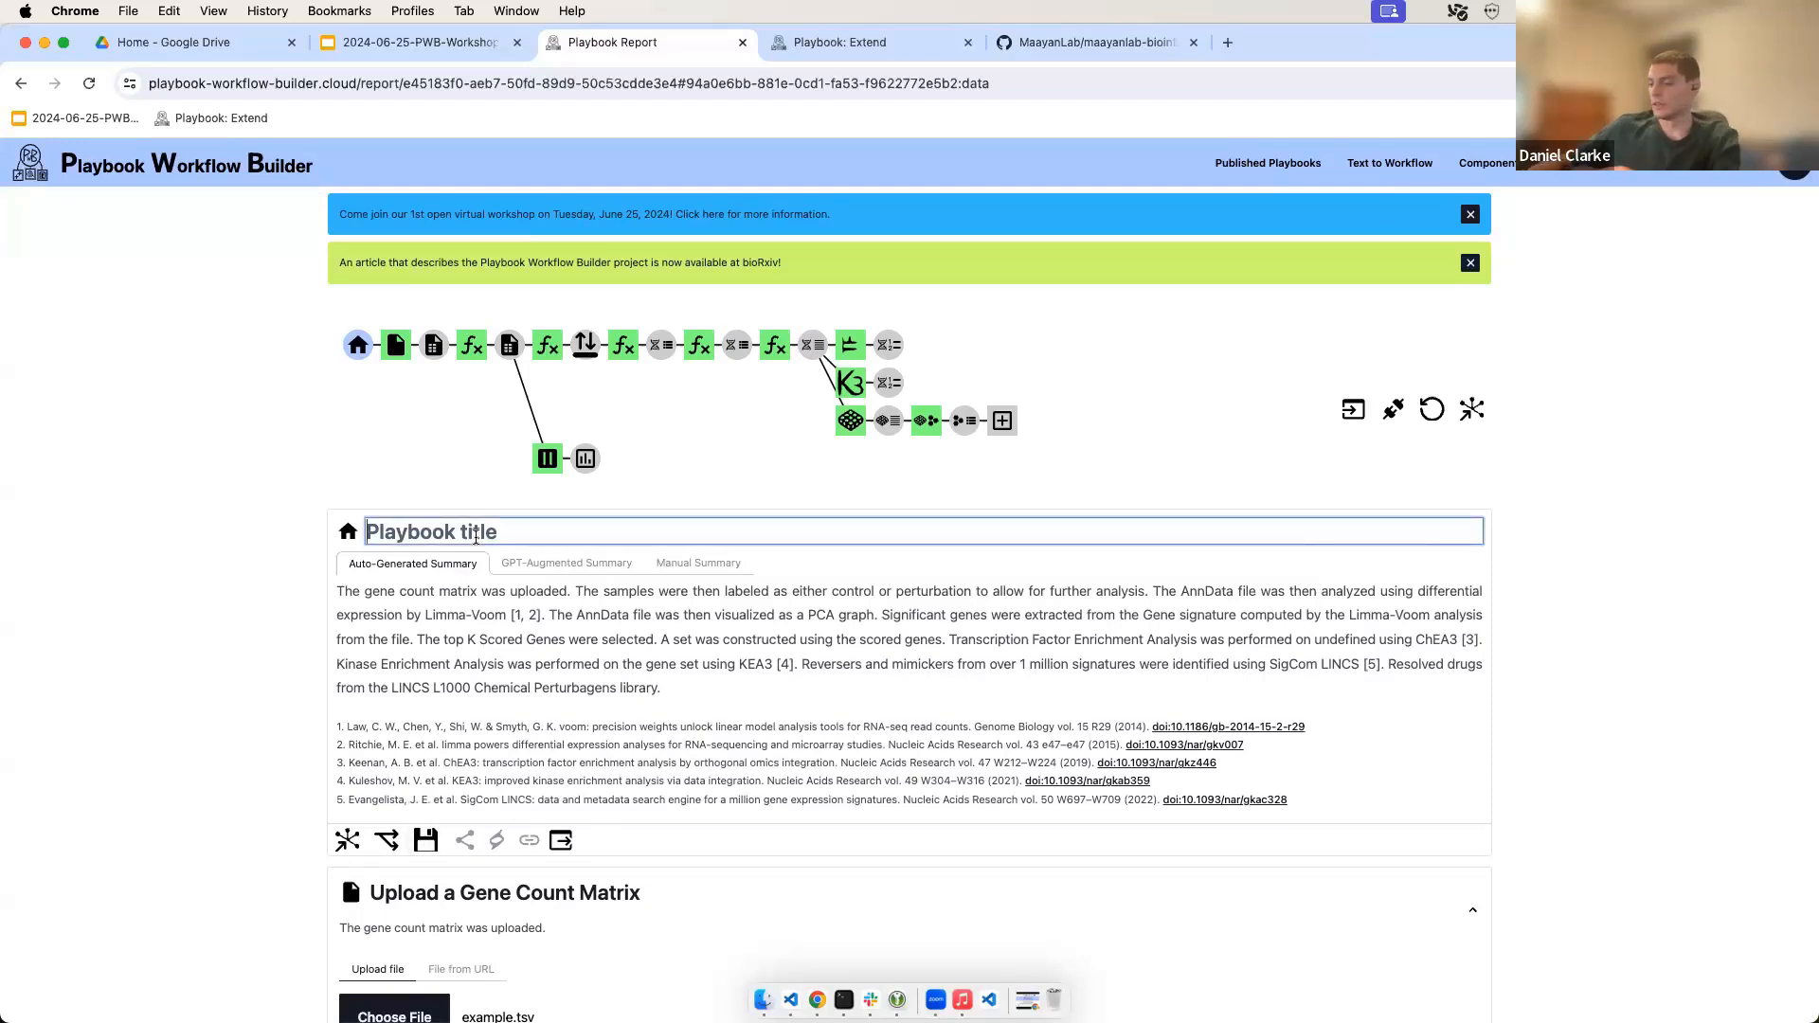
{"action": "type", "text": "My First Anal"}
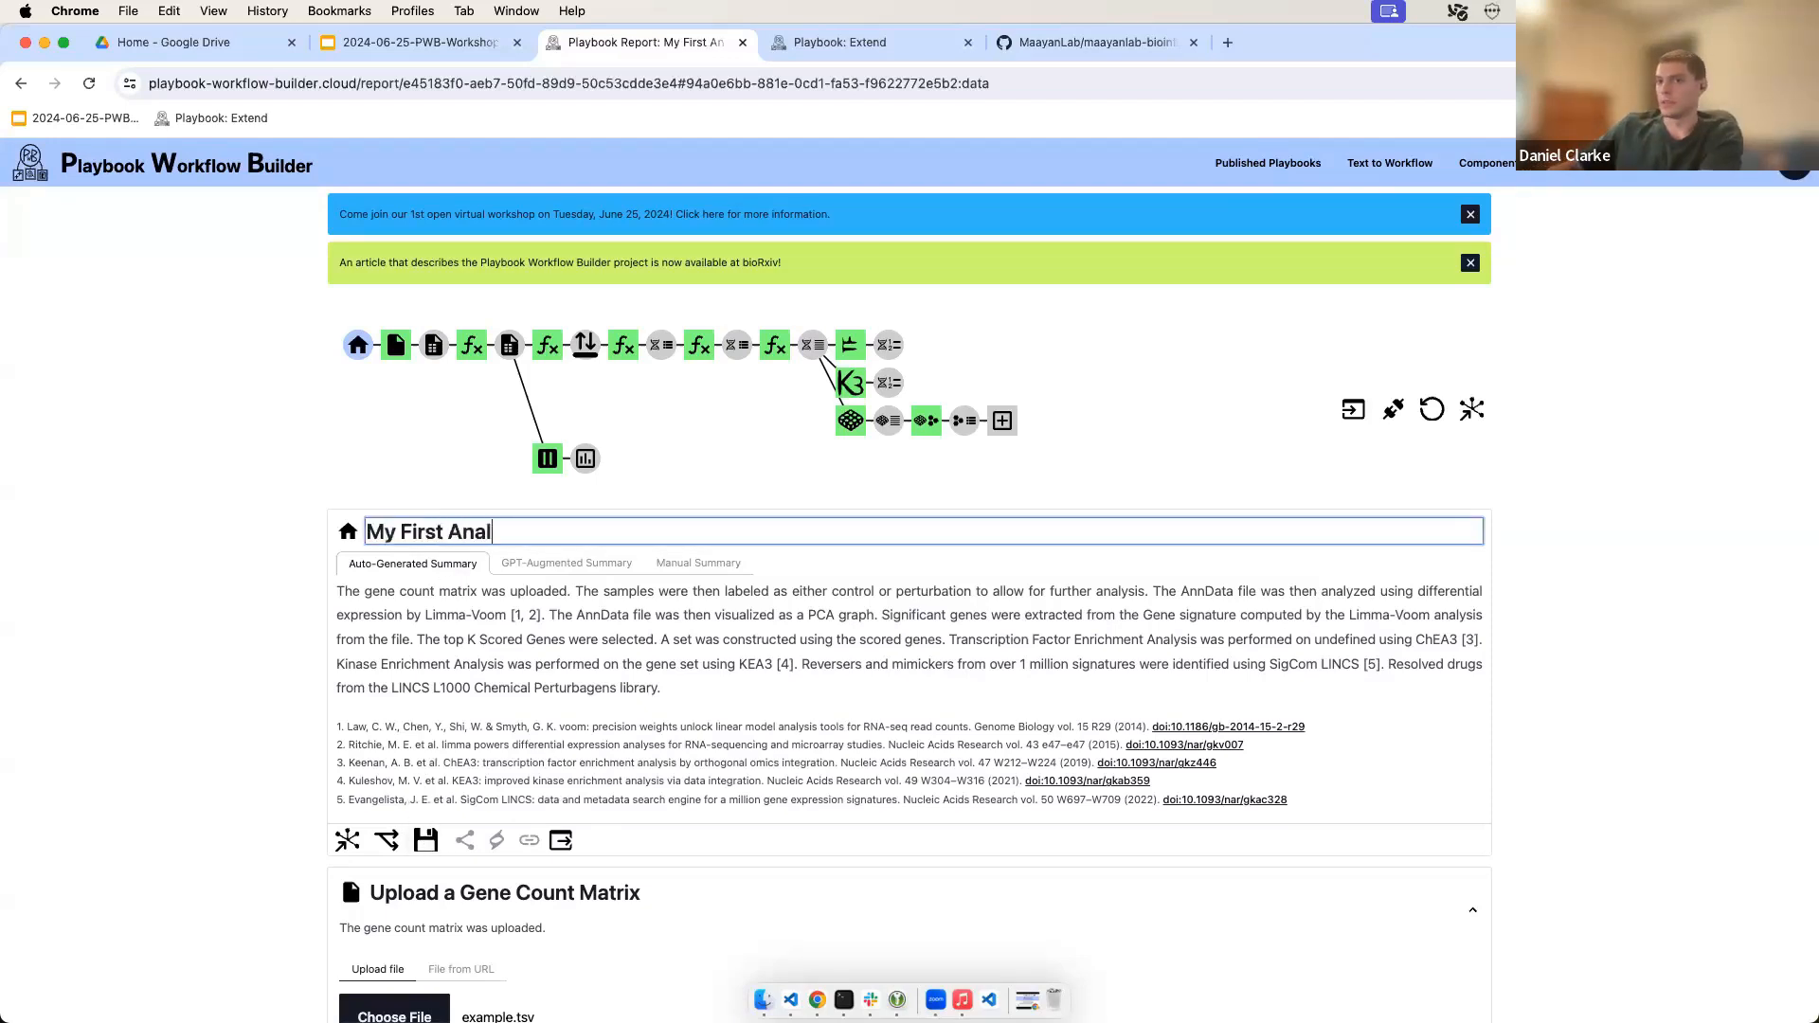
{"action": "type", "text": "ysis with Playboo"}
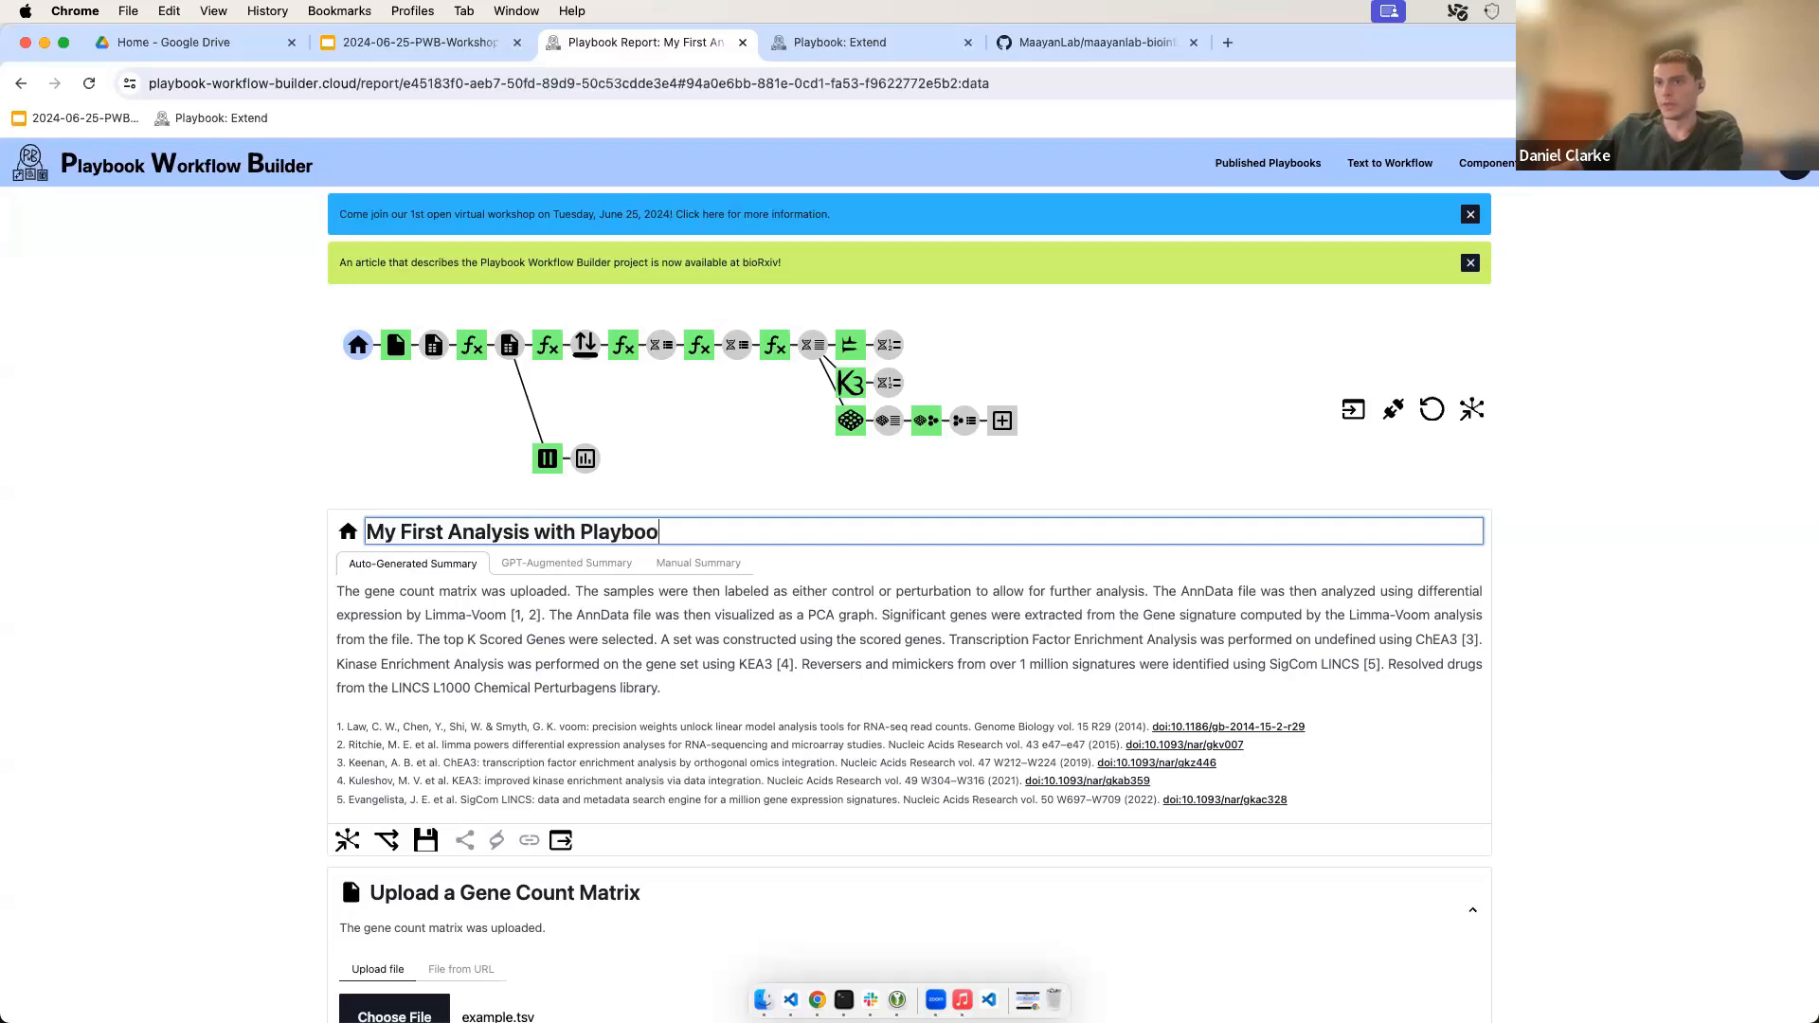
{"action": "type", "text": "k"}
{"action": "key", "text": "Return"}
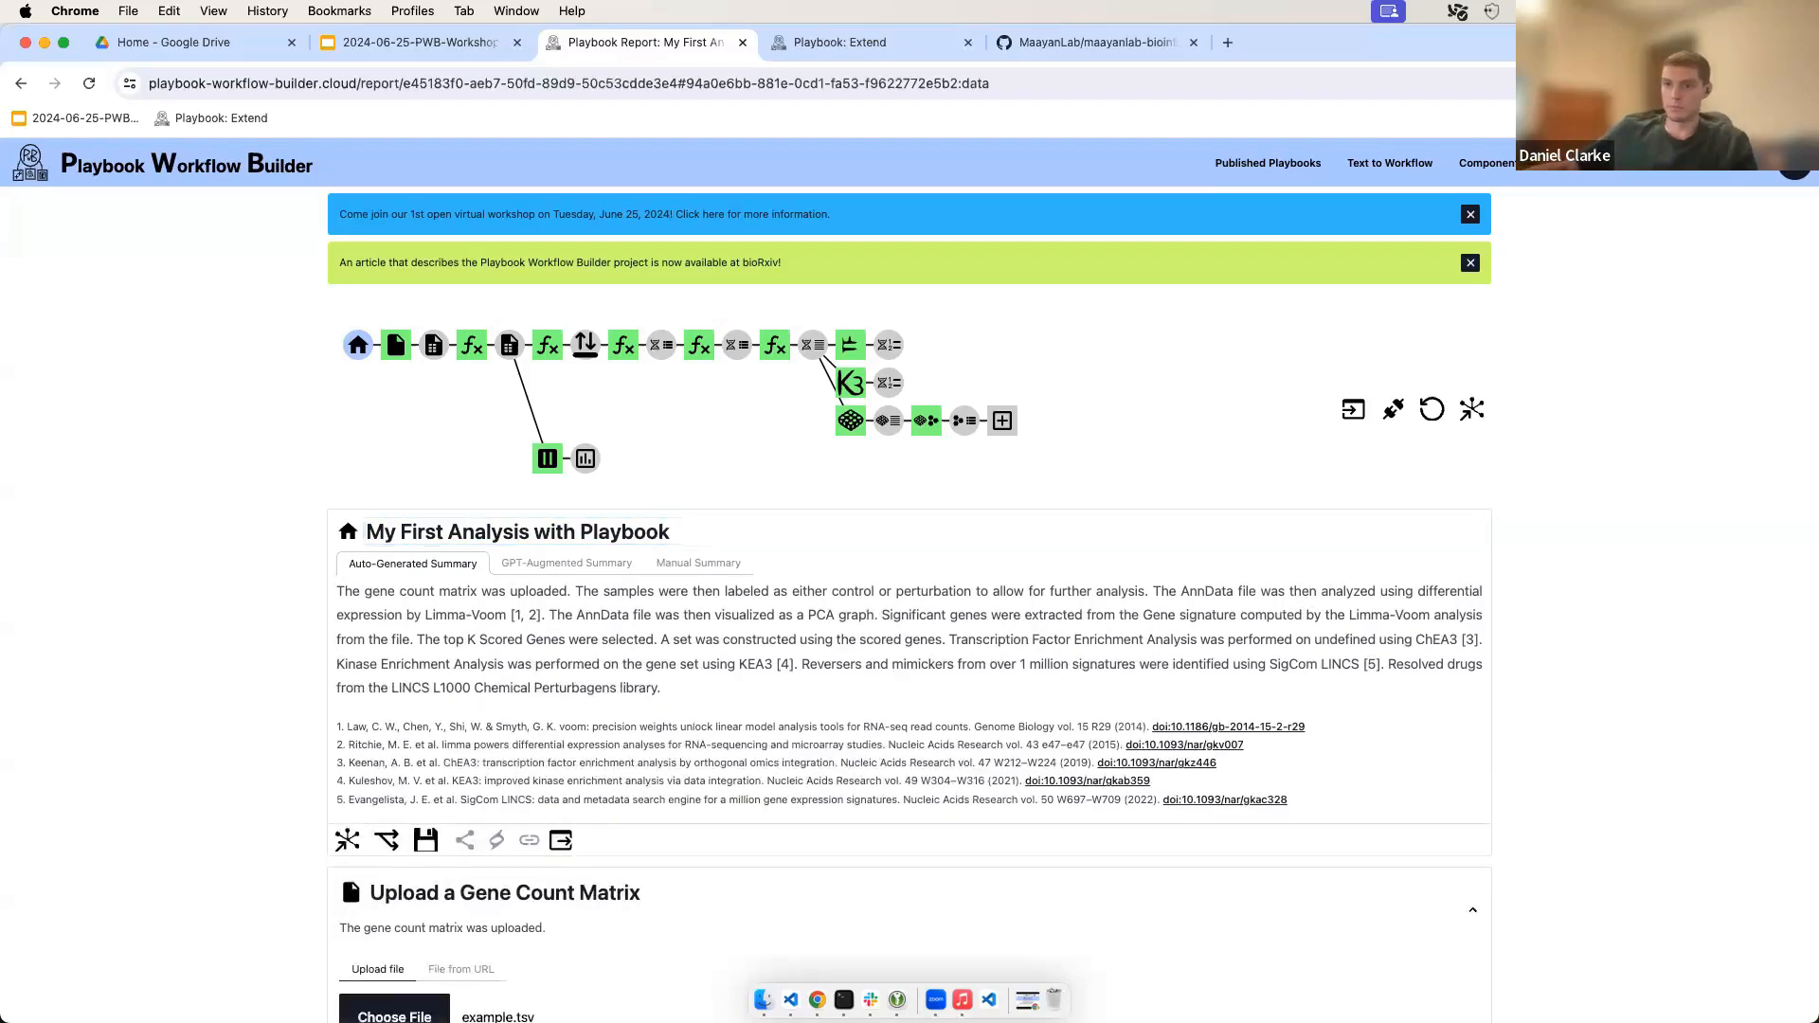
{"action": "left_click", "coordinate": [425, 840]}
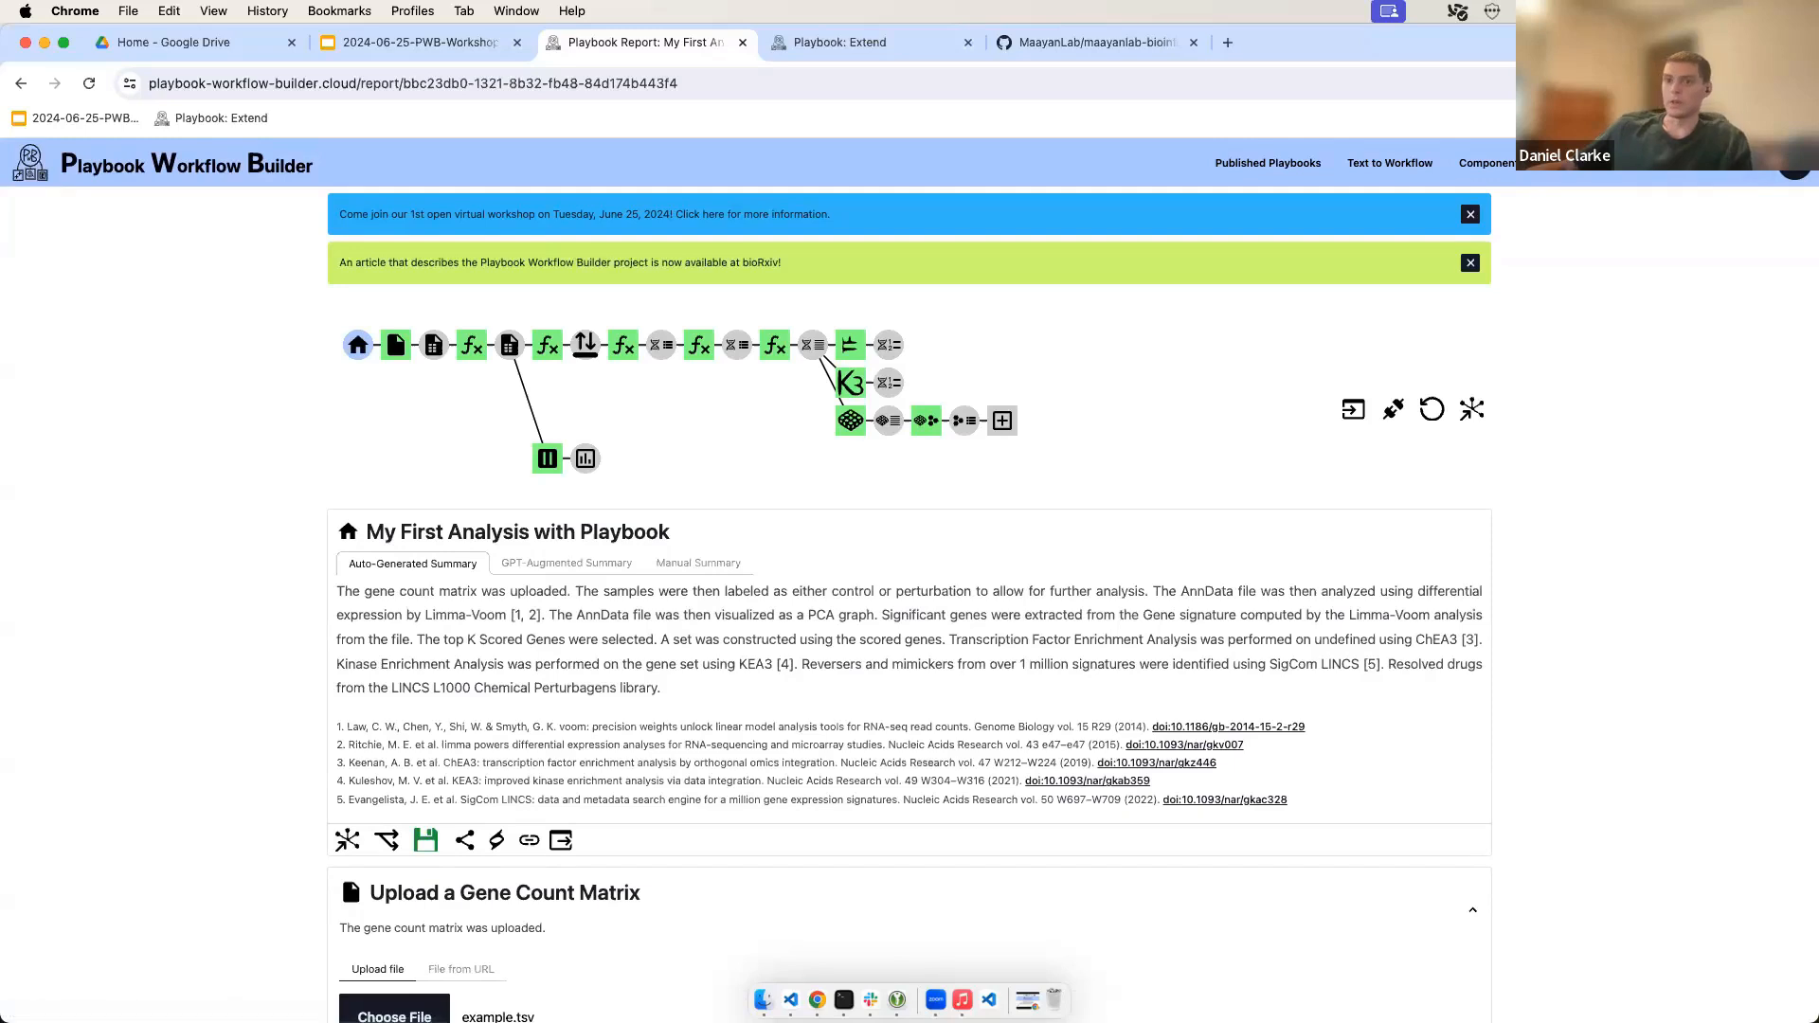
{"action": "left_click", "coordinate": [528, 840]}
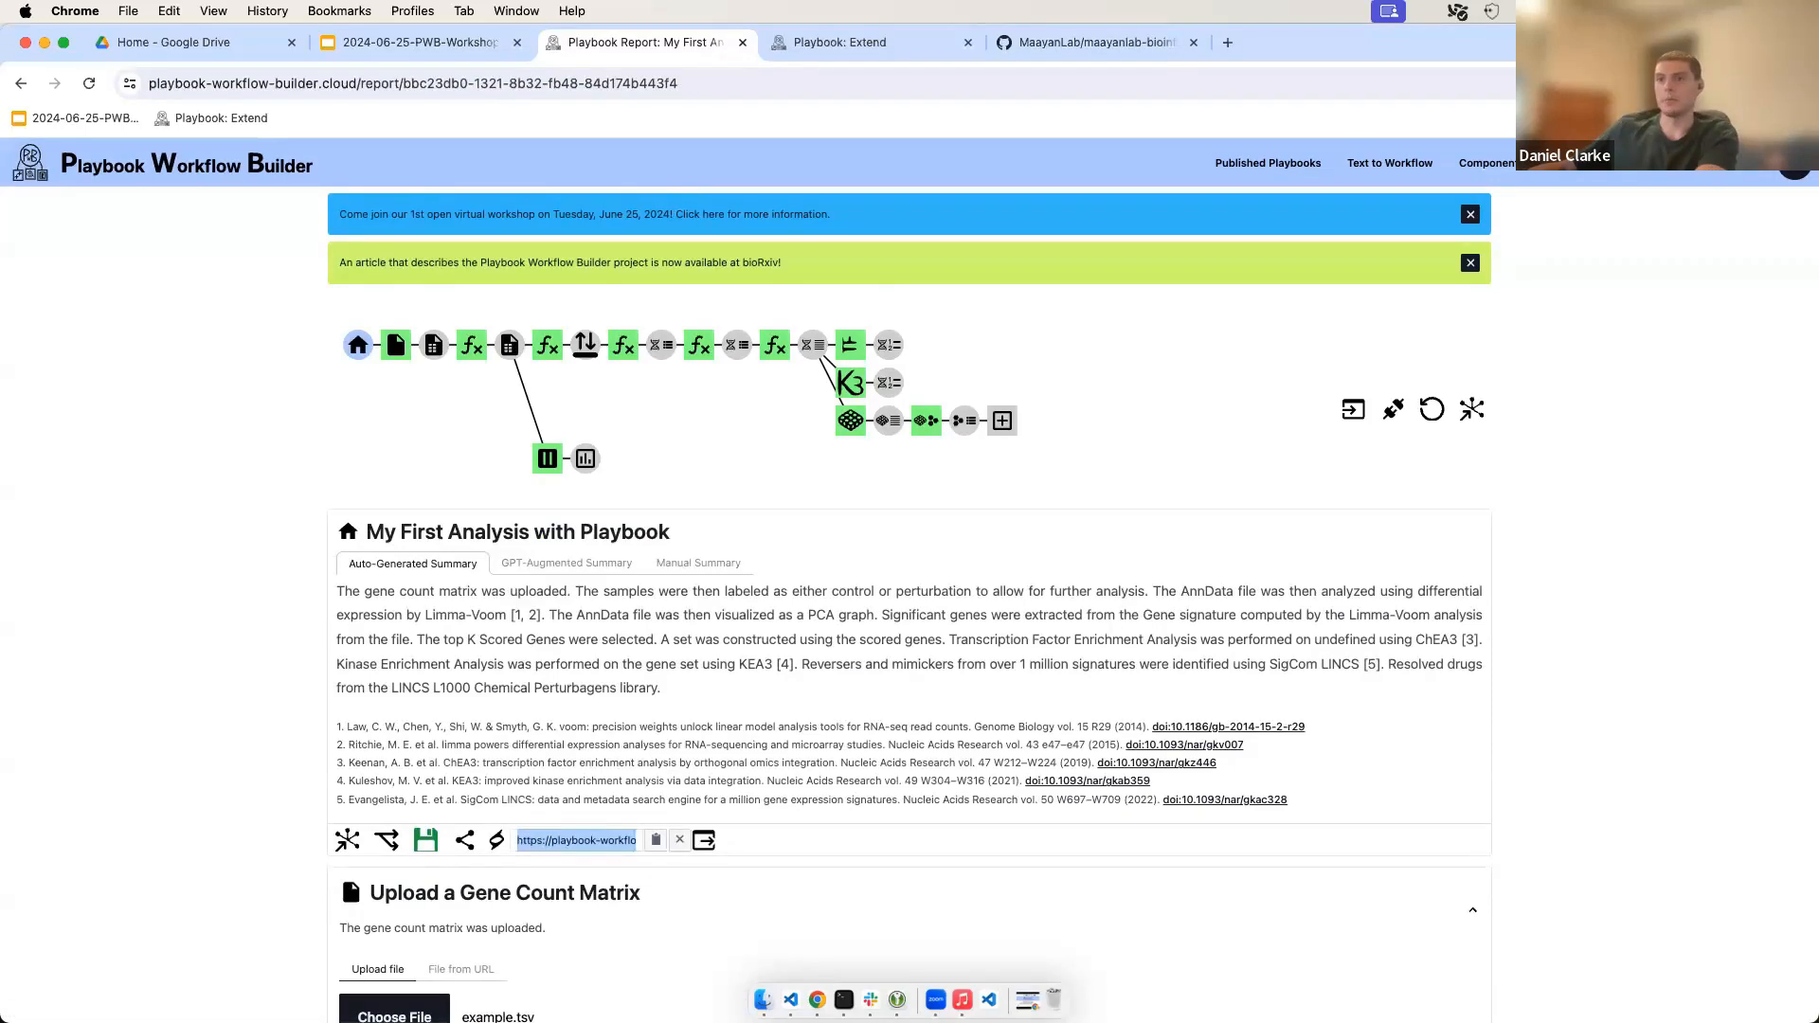
Step: Load the saved report's link in a new tab and try extending from the gene signature step
{"action": "key", "text": "super+t"}
{"action": "type", "text": "https://playbook-workflow-builder.cloud/report/bbc23db0-1321-8b32-fb48-84d174b443f4"}
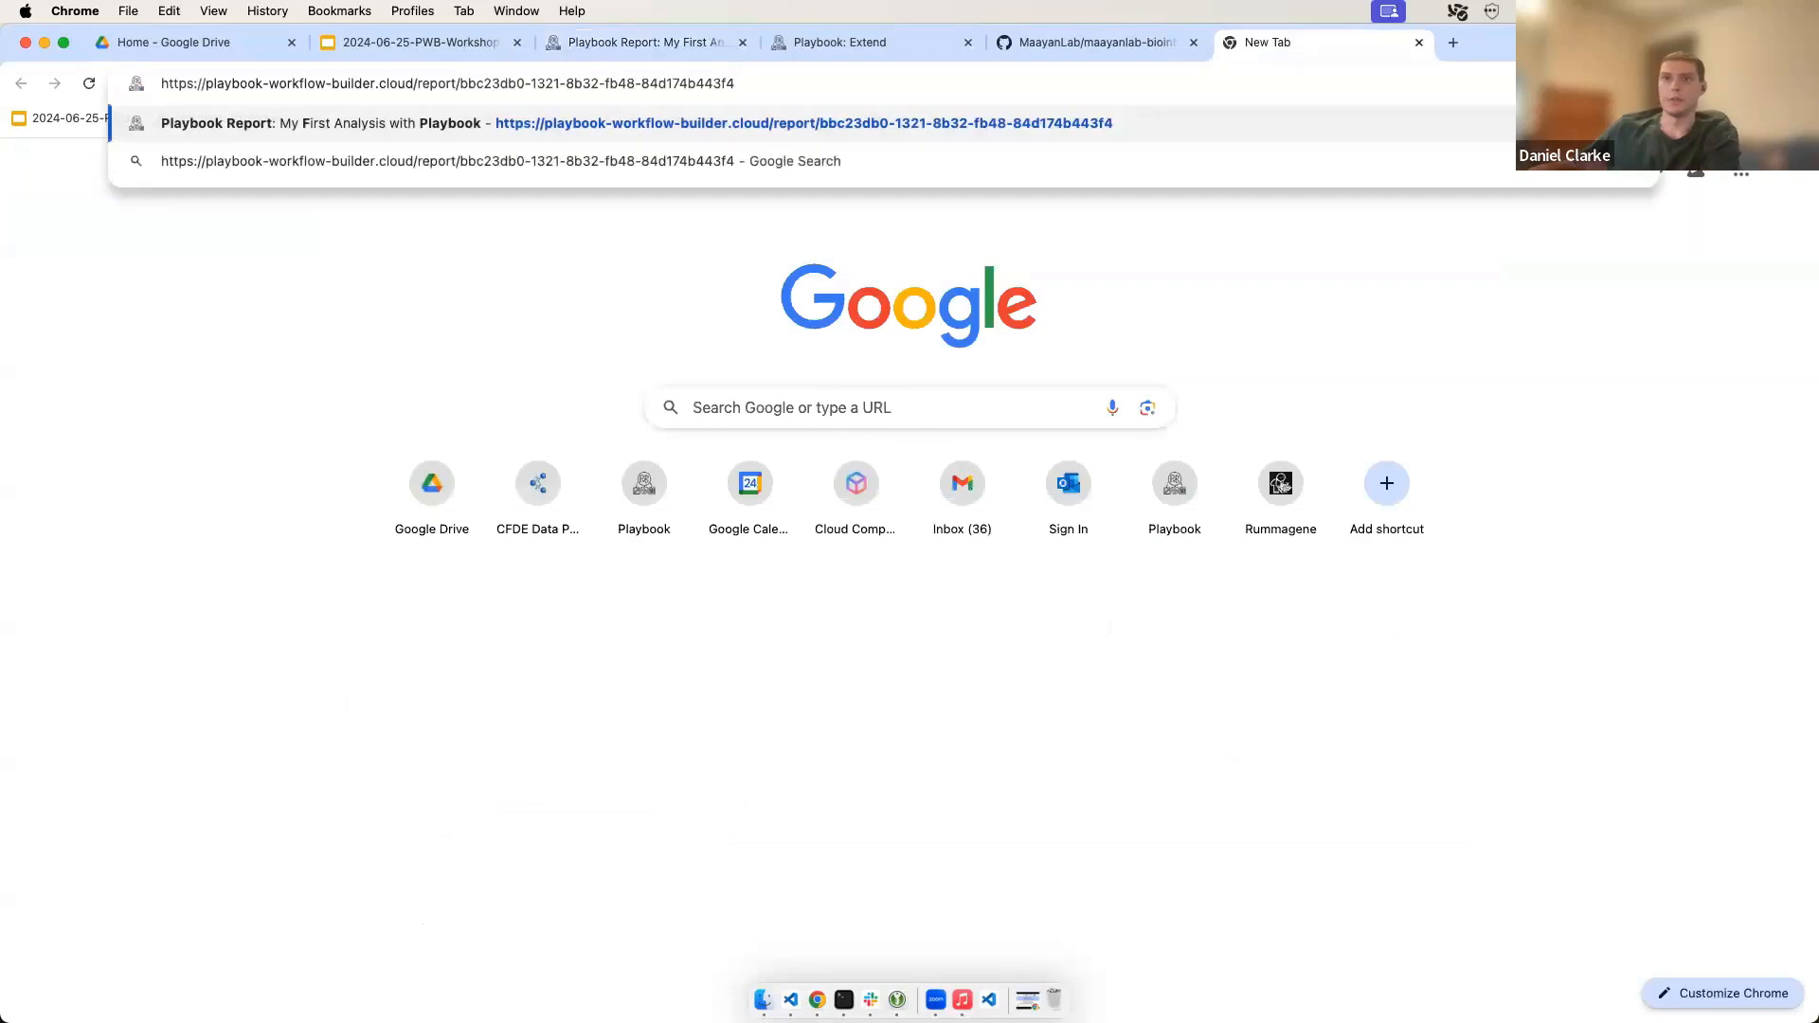
{"action": "key", "text": "Return"}
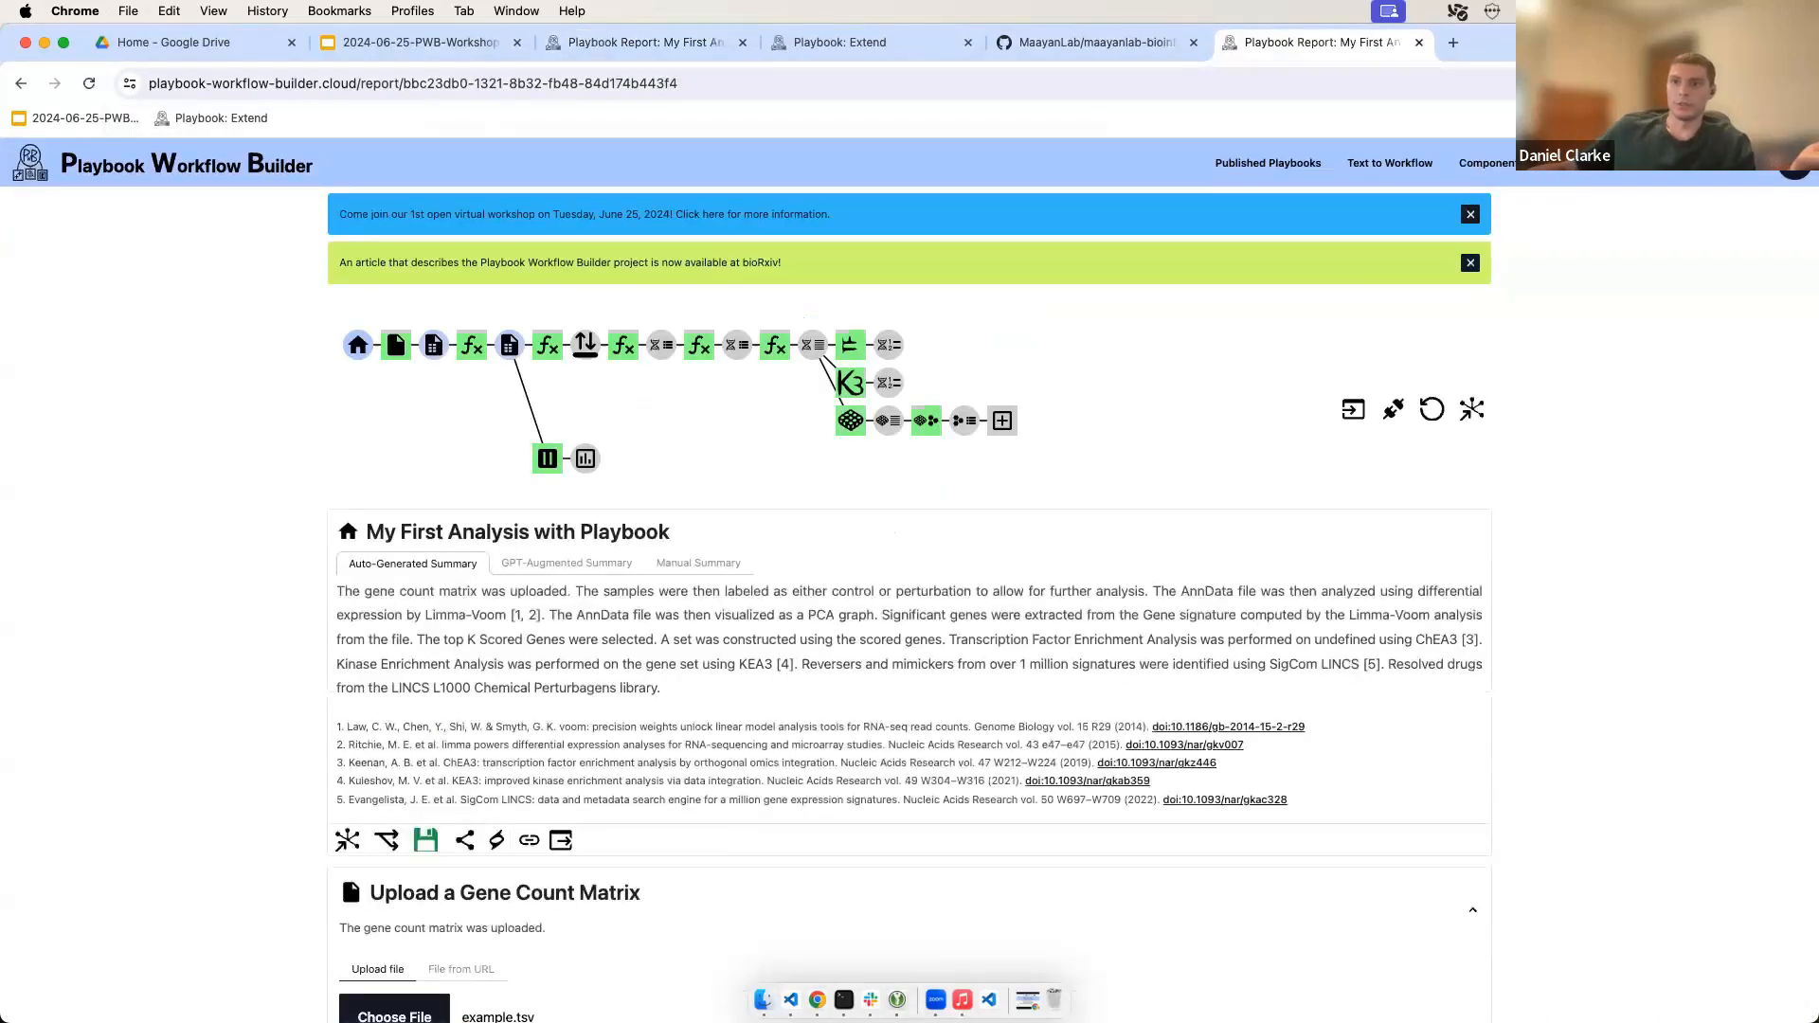
{"action": "scroll", "coordinate": [910, 587], "scroll_direction": "down", "scroll_amount": 6}
{"action": "scroll", "coordinate": [910, 587], "scroll_direction": "up", "scroll_amount": 4}
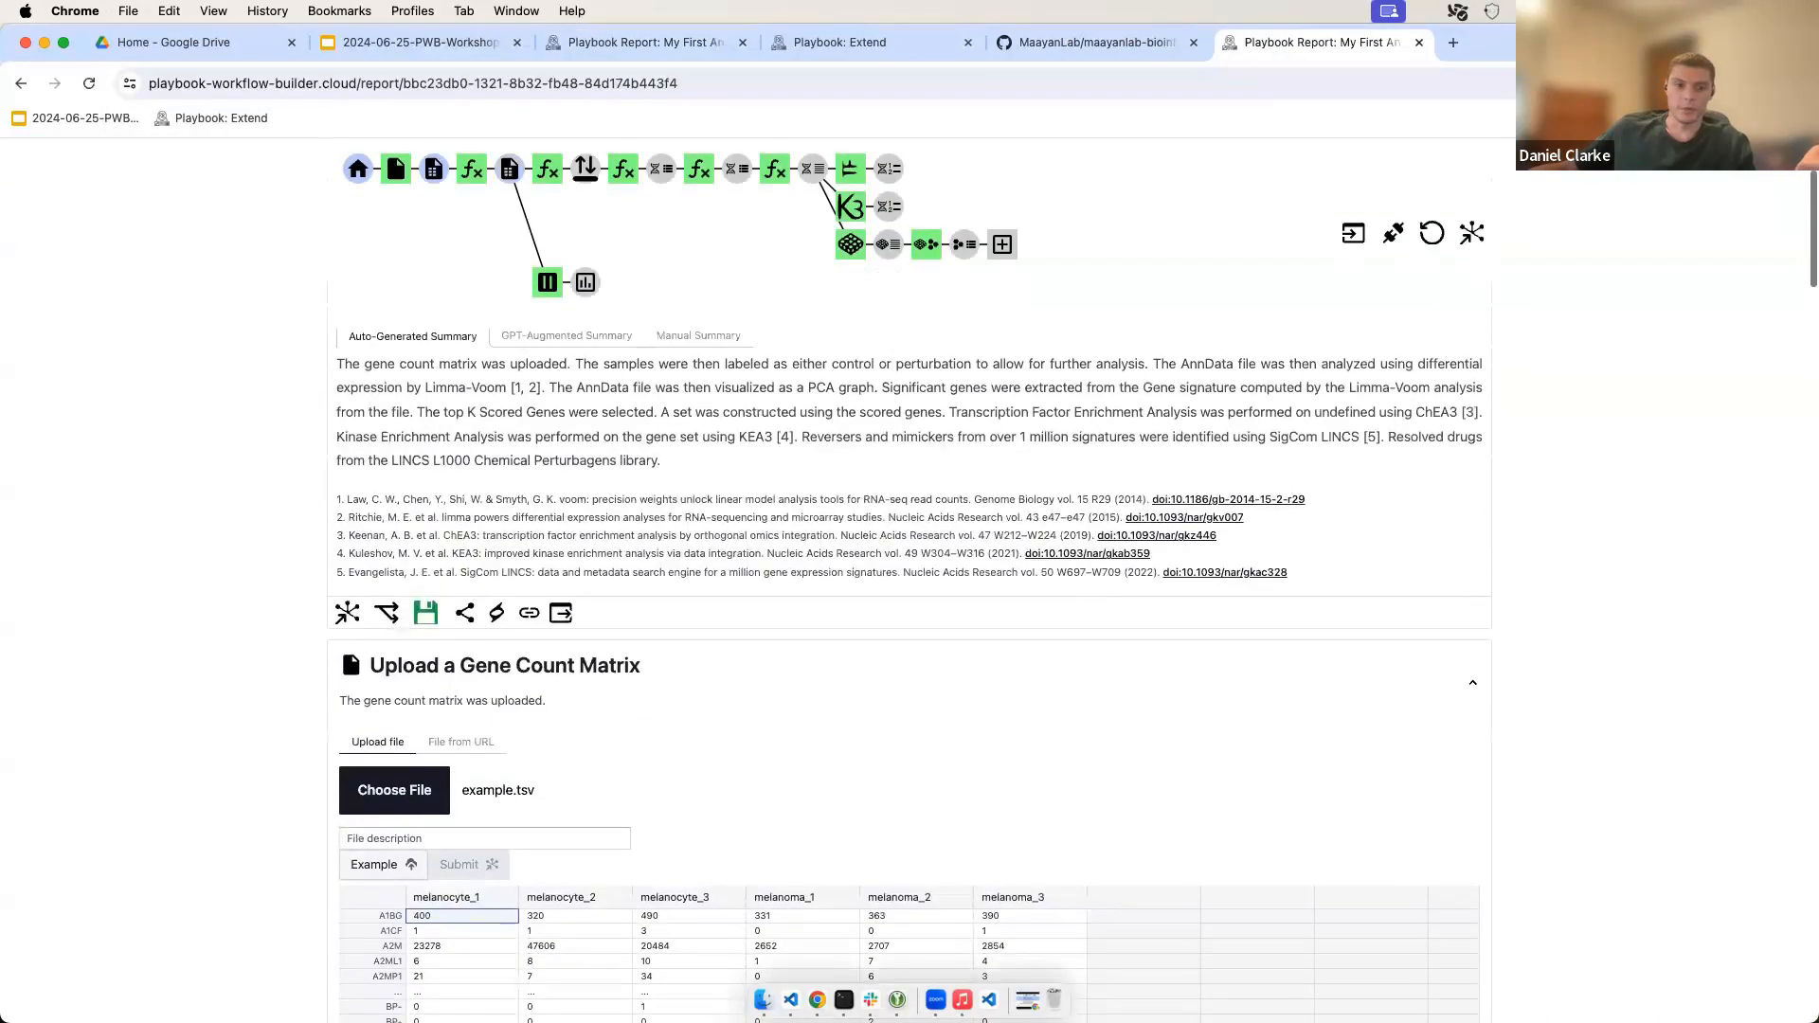
{"action": "scroll", "coordinate": [910, 569], "scroll_direction": "up", "scroll_amount": 4}
{"action": "scroll", "coordinate": [909, 568], "scroll_direction": "down", "scroll_amount": 2}
{"action": "scroll", "coordinate": [909, 568], "scroll_direction": "up", "scroll_amount": 2}
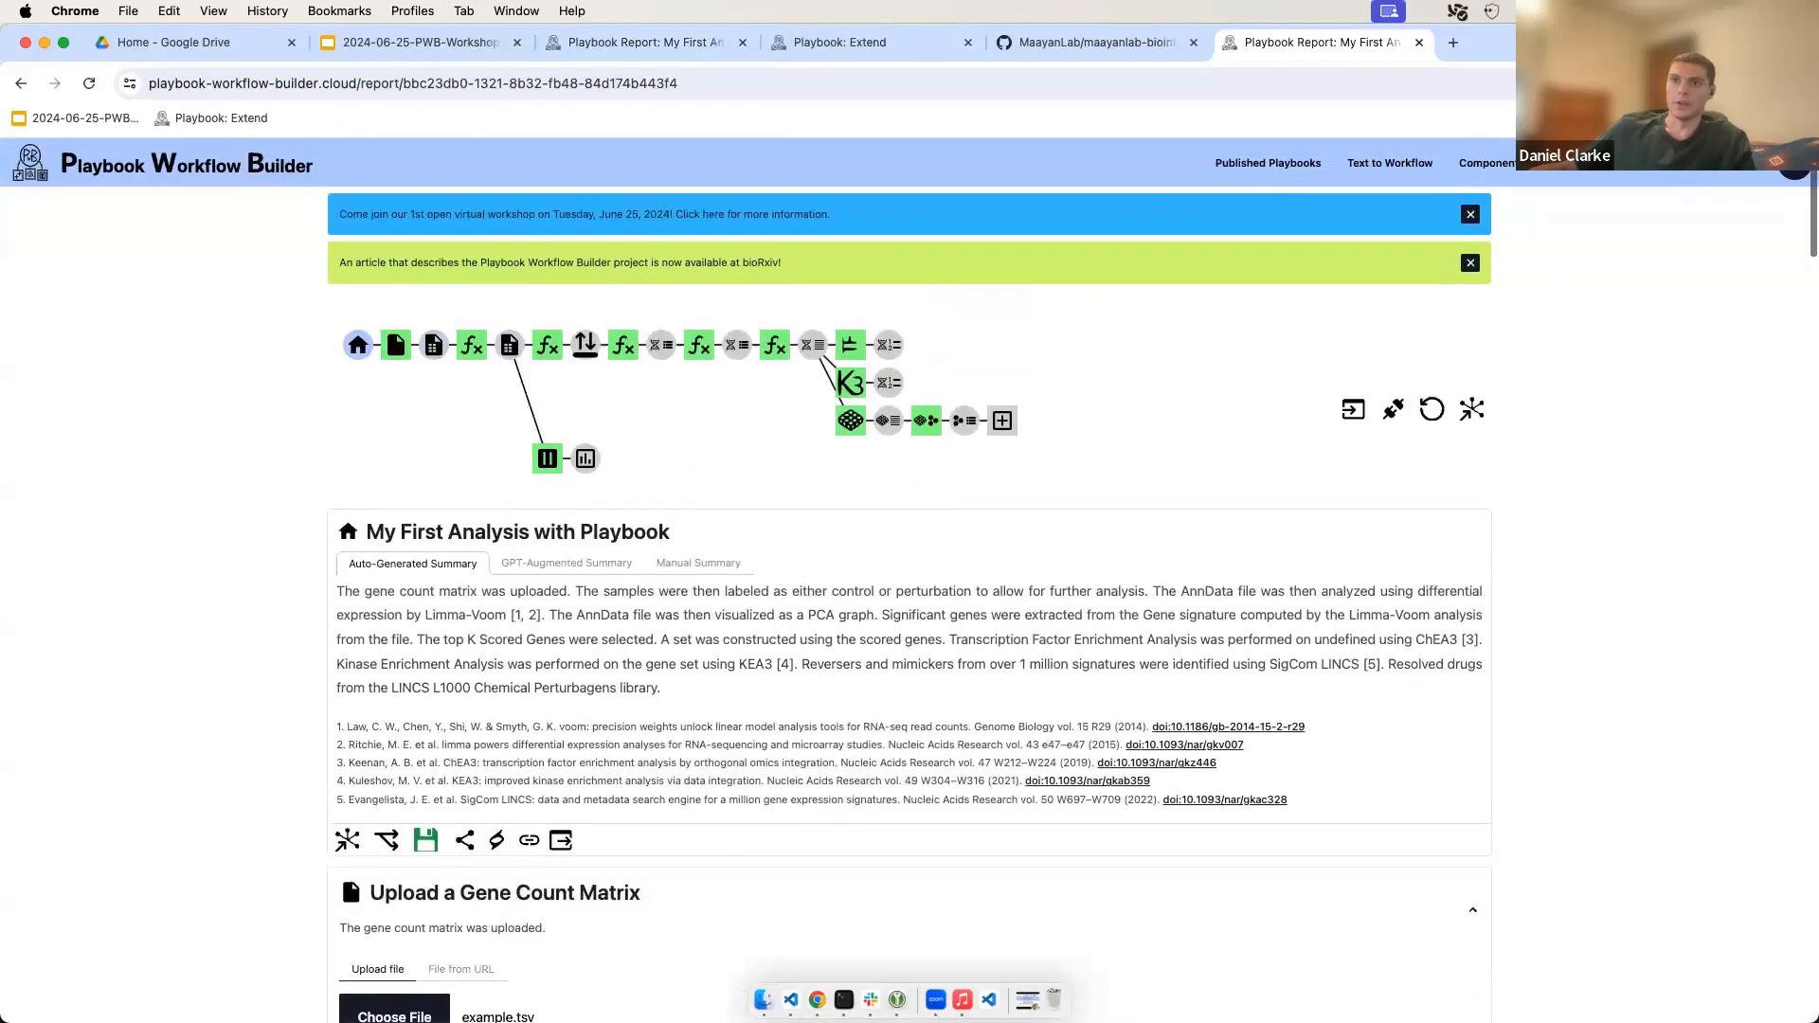
{"action": "scroll", "coordinate": [910, 663], "scroll_direction": "down", "scroll_amount": 6}
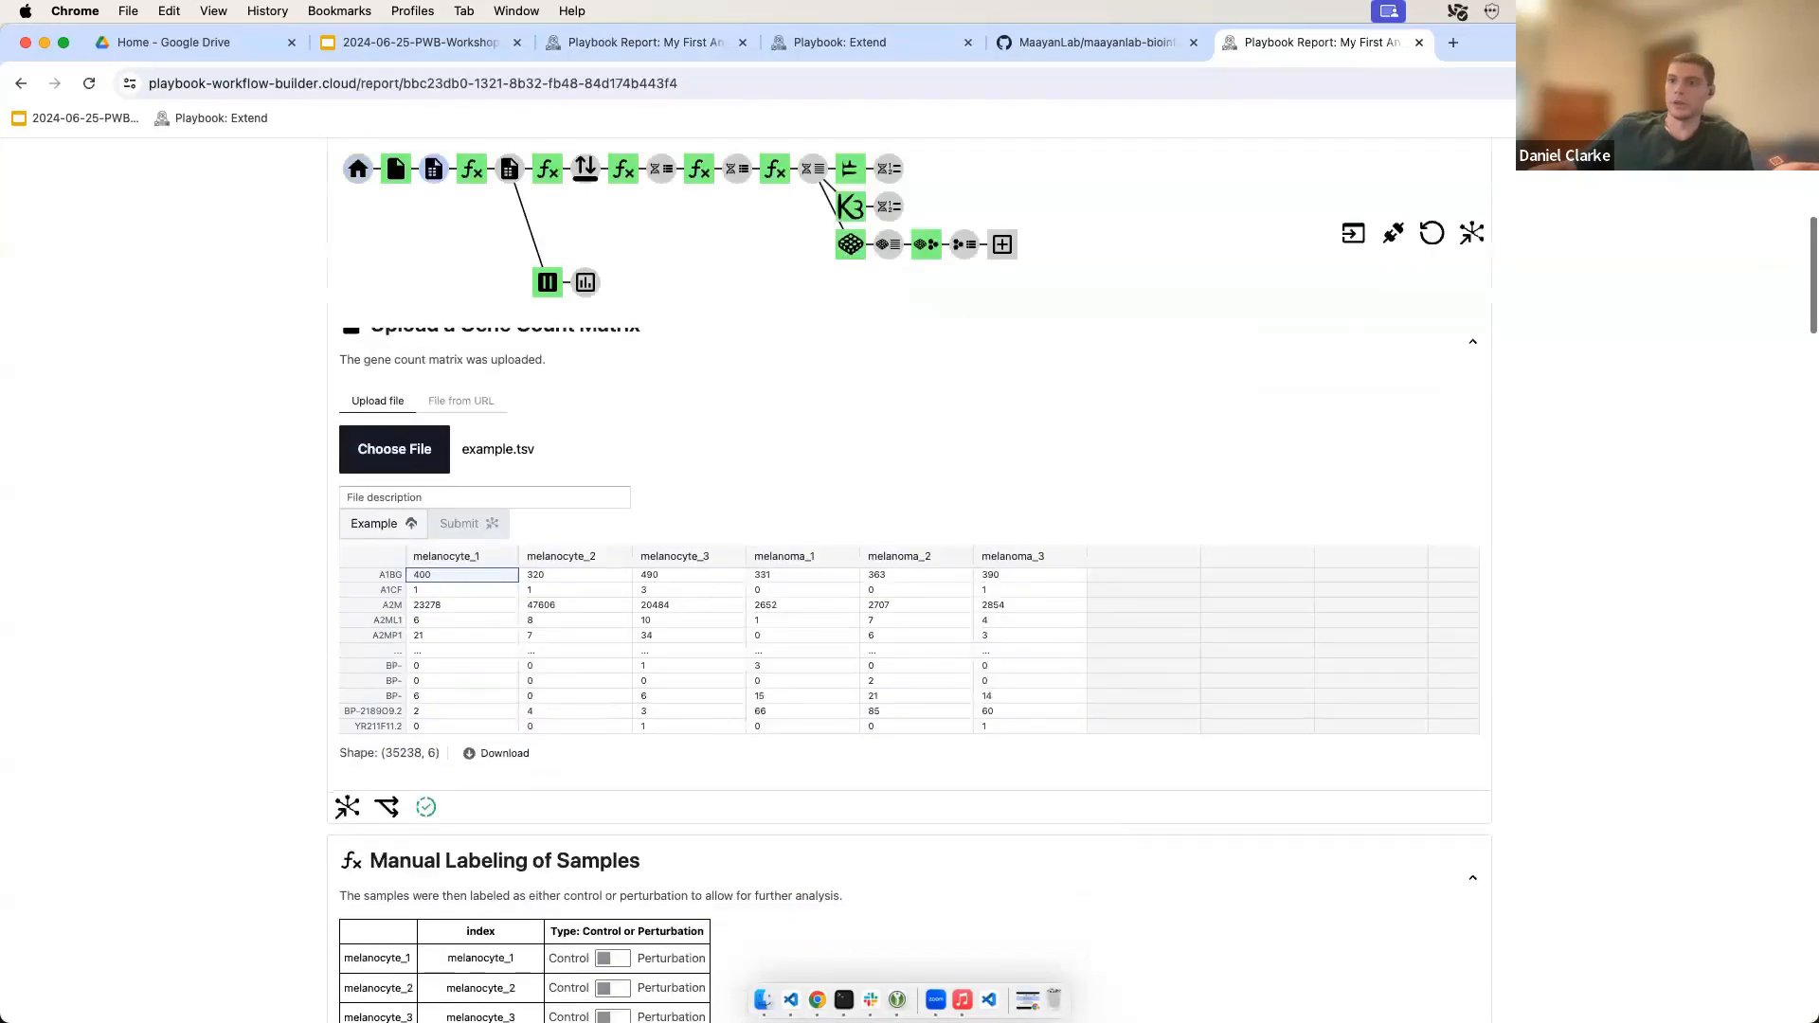
{"action": "scroll", "coordinate": [386, 583], "scroll_direction": "down", "scroll_amount": 15}
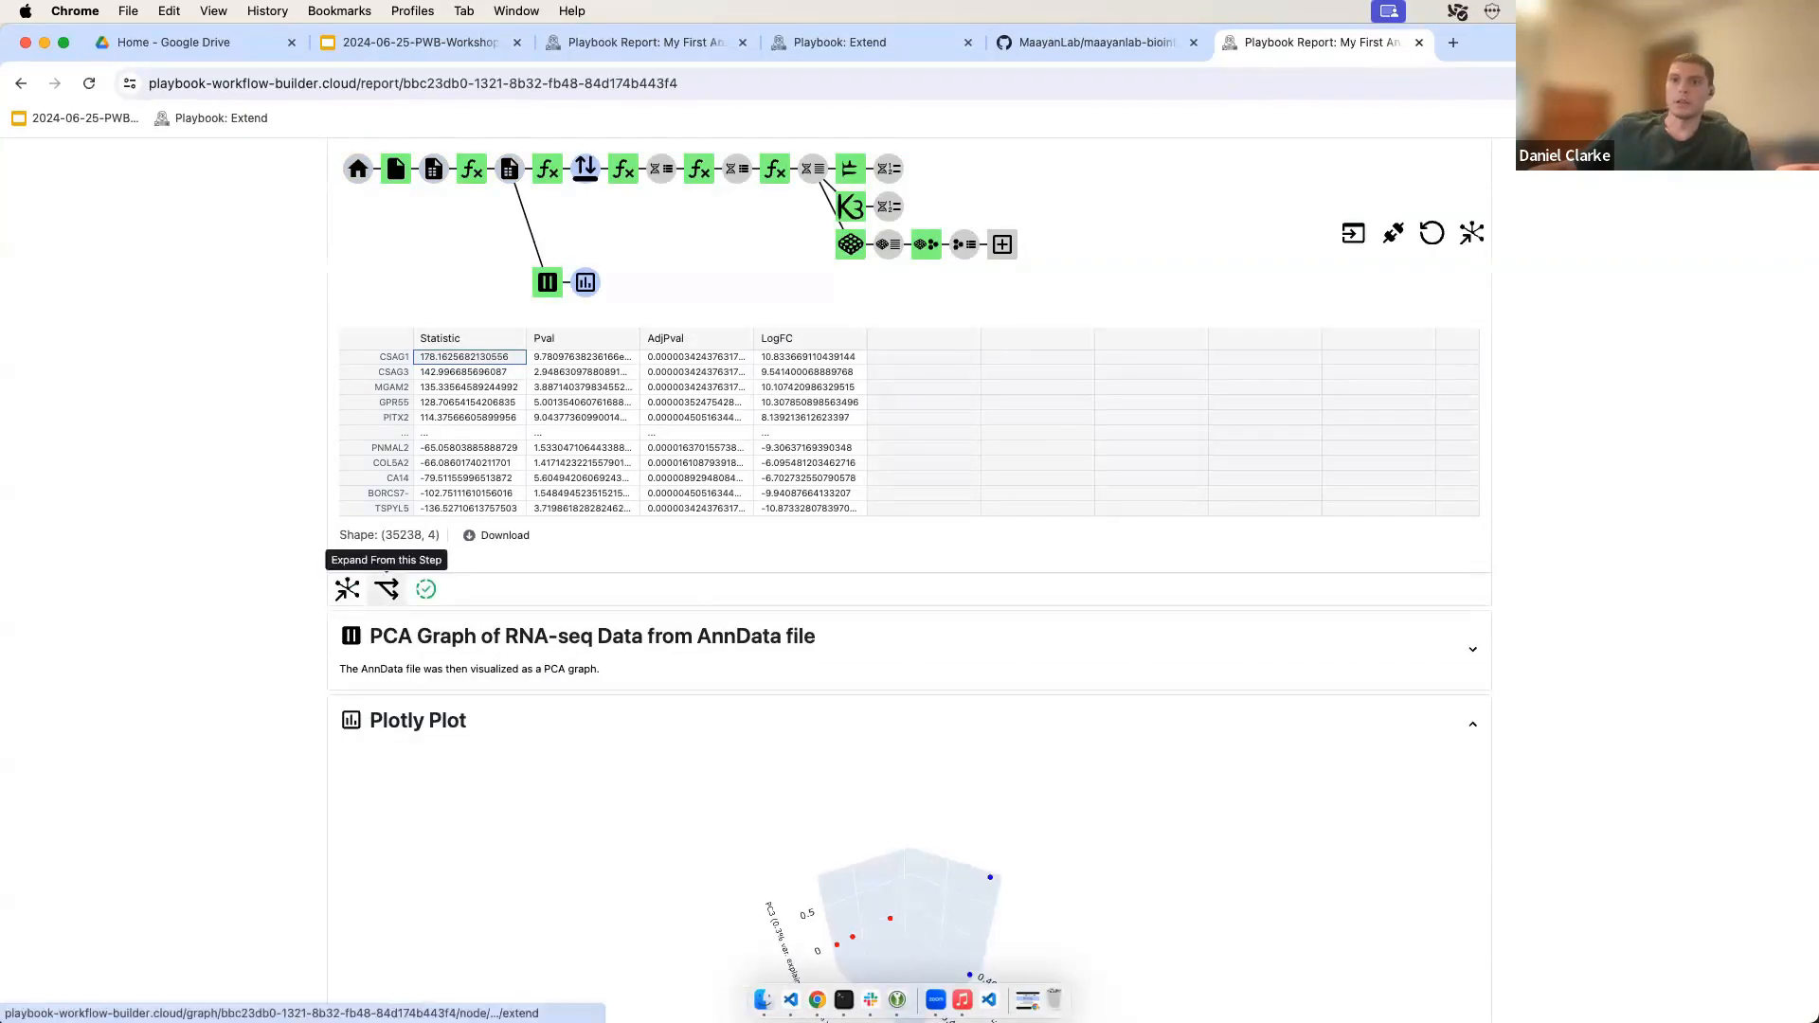
{"action": "left_click", "coordinate": [387, 588]}
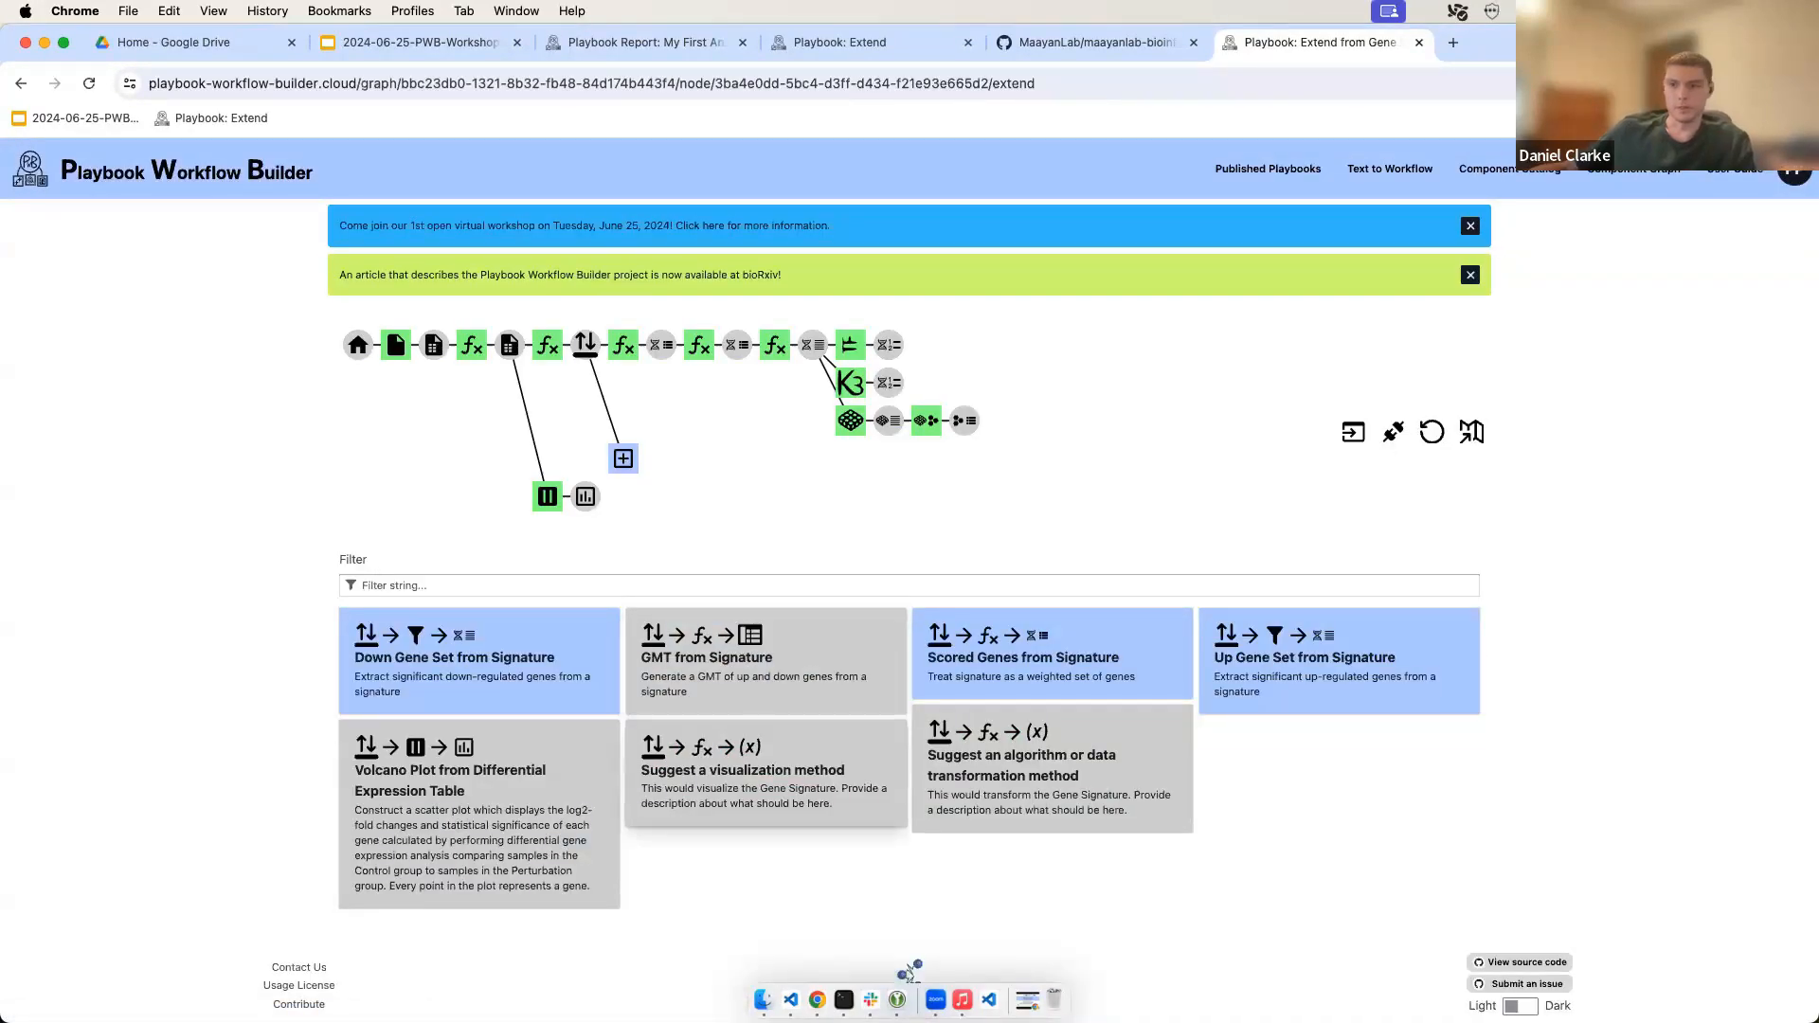
{"action": "key", "text": "super+Left"}
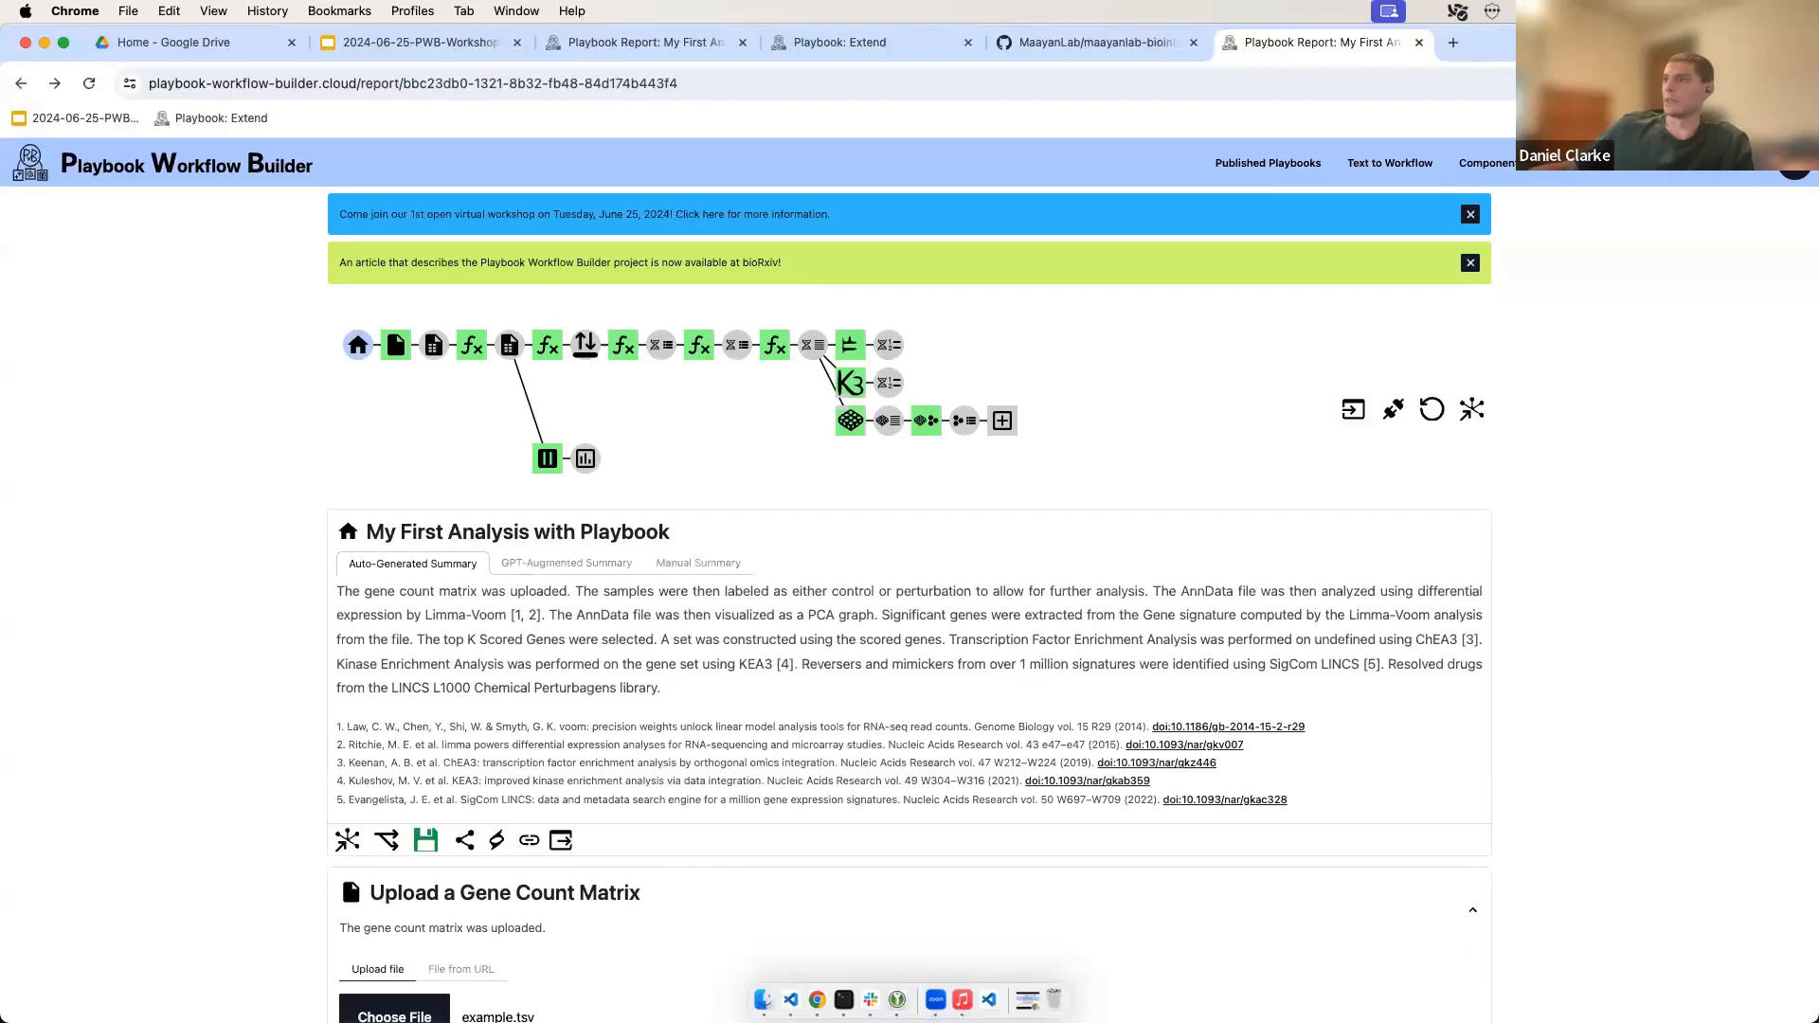
Step: List the account's saved playbooks and scroll across the 'My First Analysis with Playbook' row
{"action": "left_click", "coordinate": [1693, 210]}
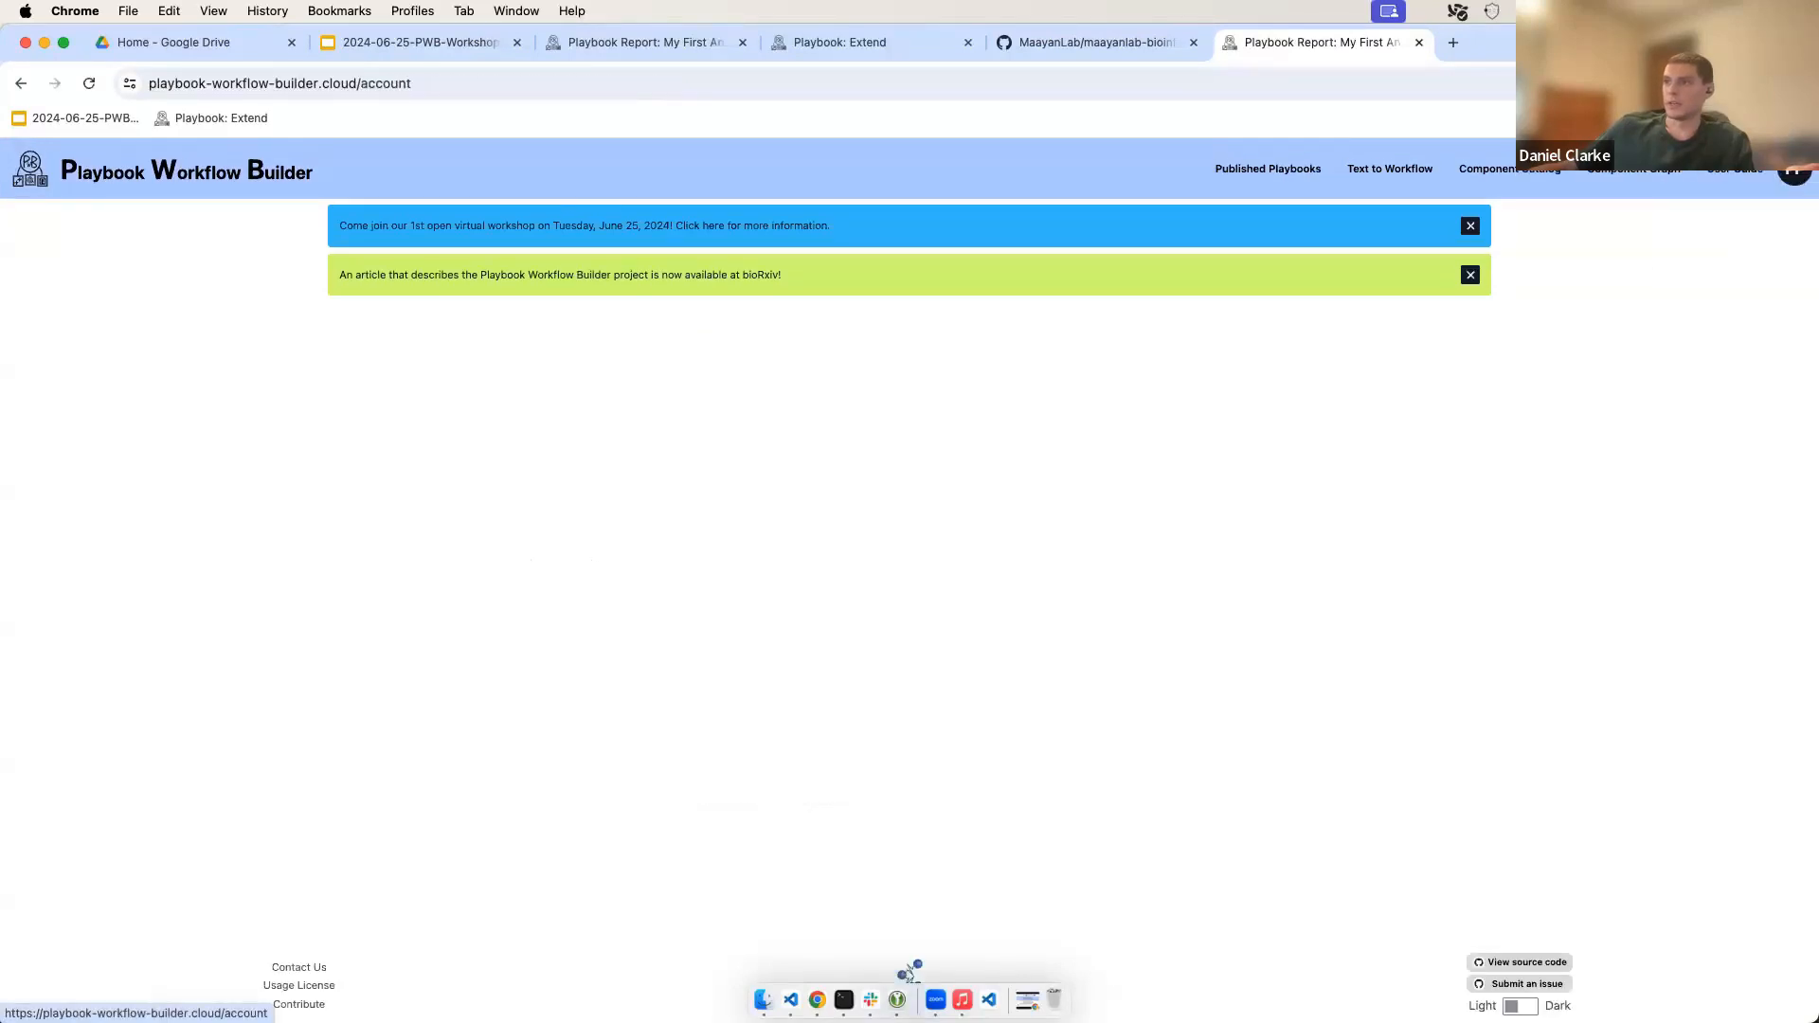
{"action": "left_click", "coordinate": [1793, 174]}
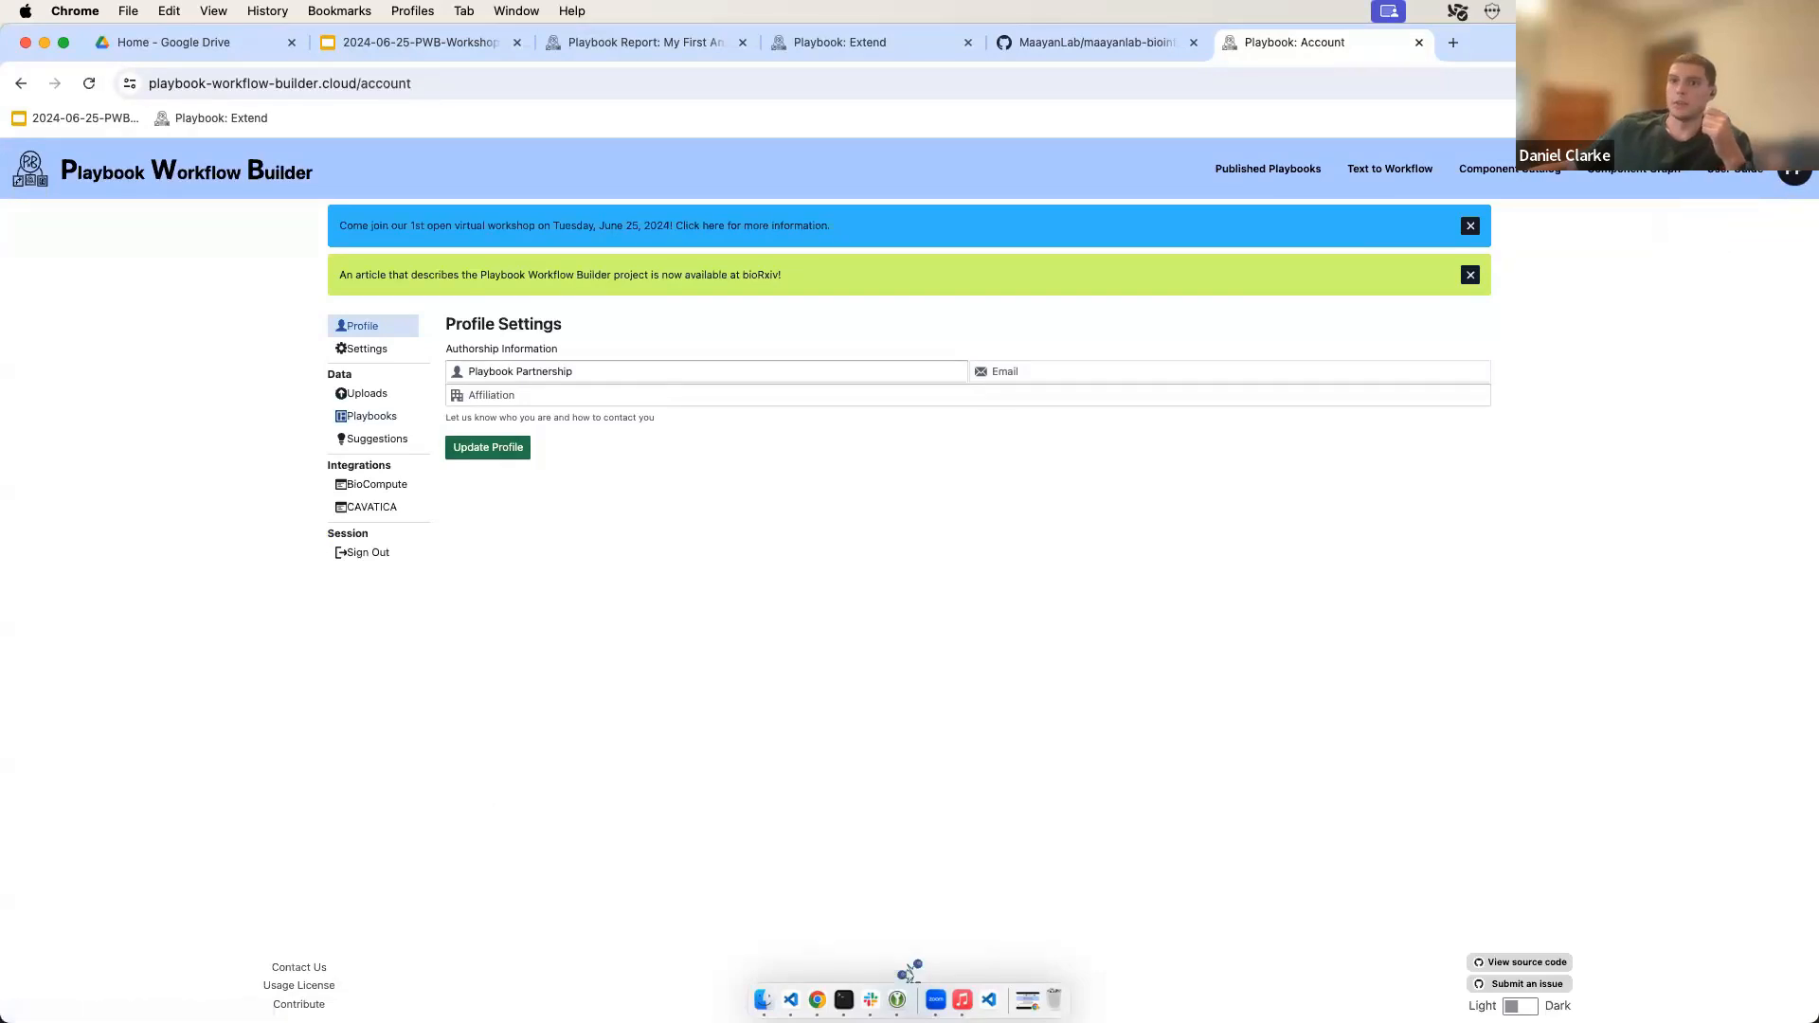
{"action": "left_click", "coordinate": [371, 416]}
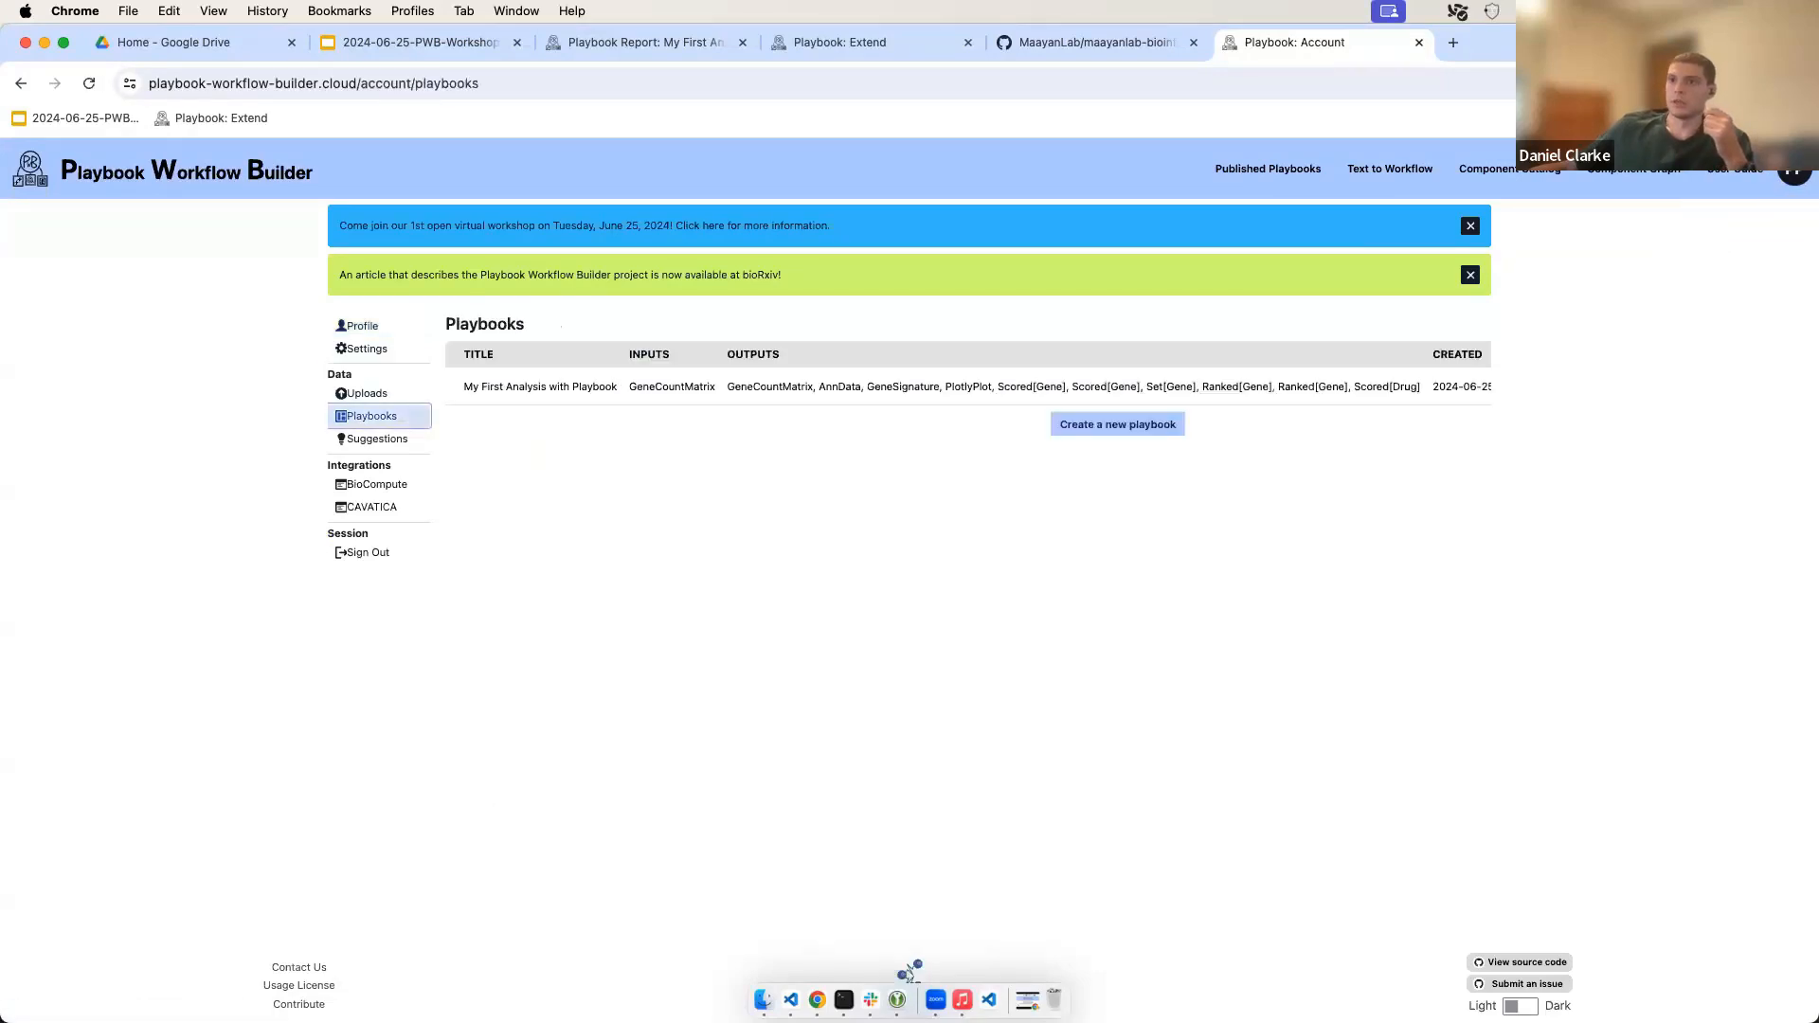
{"action": "mouse_move", "coordinate": [480, 386]}
{"action": "left_mouse_down"}
{"action": "mouse_move", "coordinate": [618, 387]}
{"action": "mouse_move", "coordinate": [463, 386]}
{"action": "left_mouse_up"}
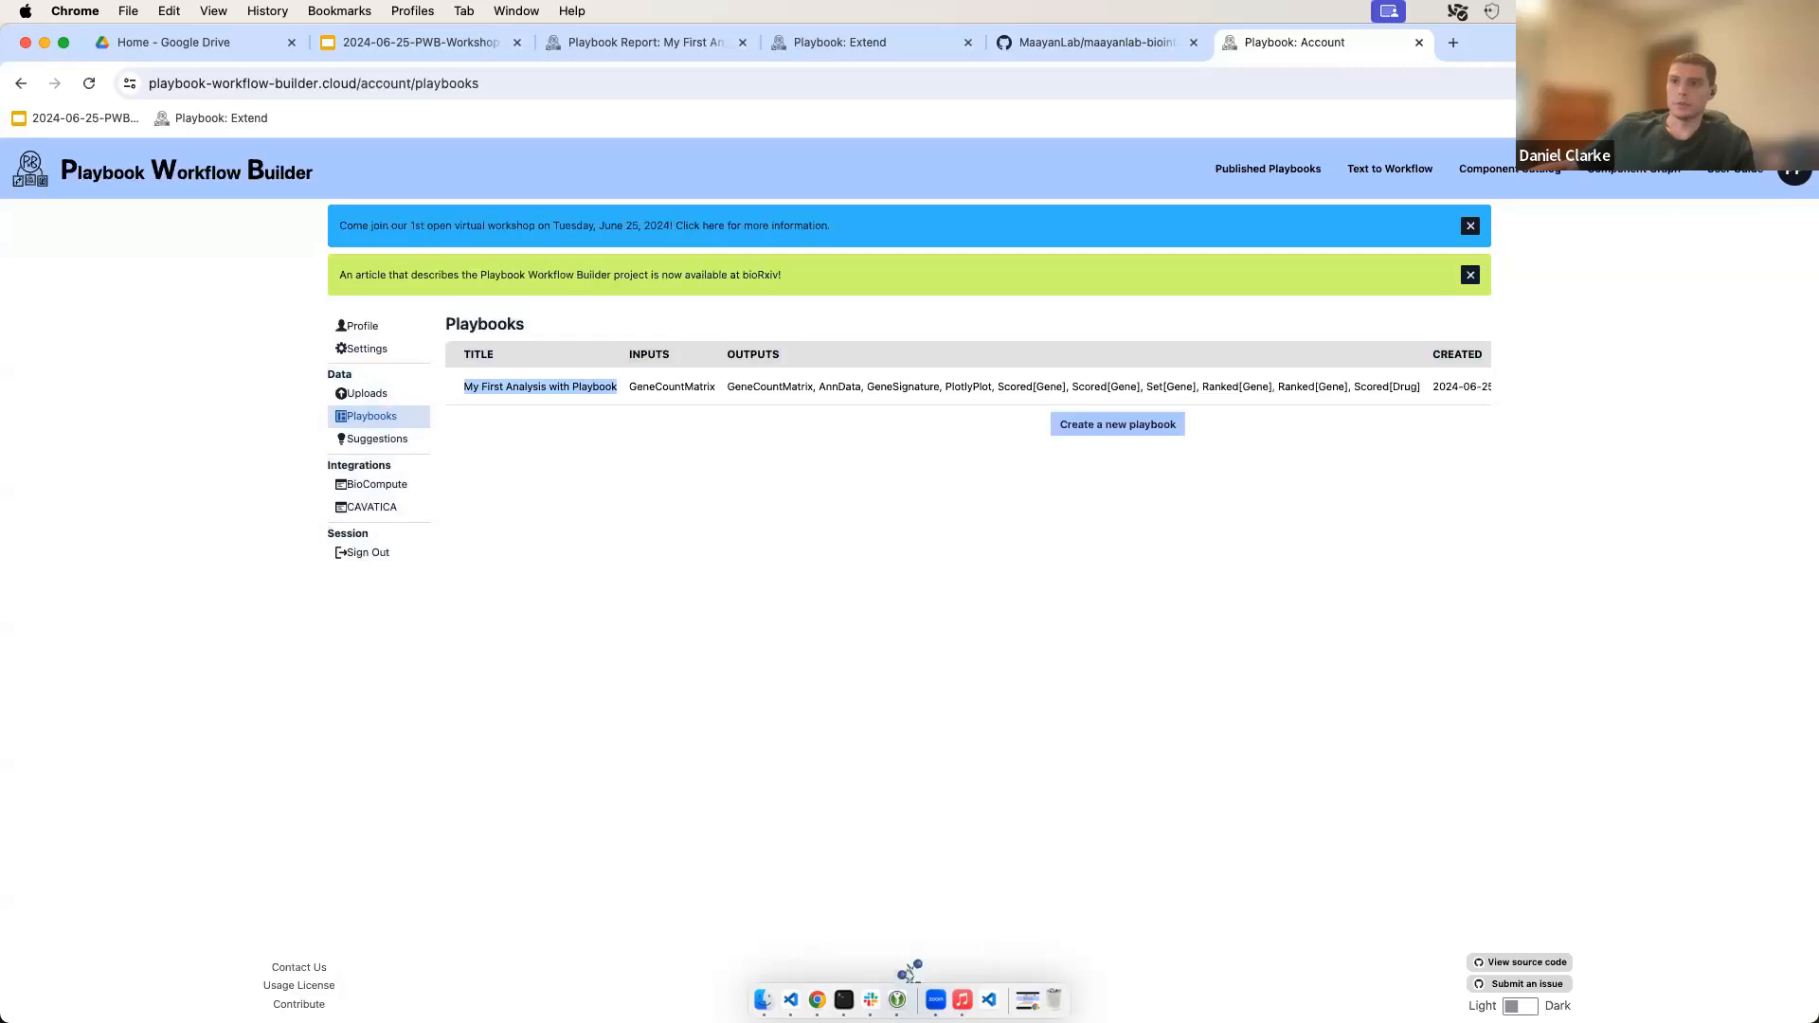
{"action": "scroll", "coordinate": [967, 387], "scroll_direction": "right", "scroll_amount": 10}
{"action": "scroll", "coordinate": [966, 387], "scroll_direction": "left", "scroll_amount": 8}
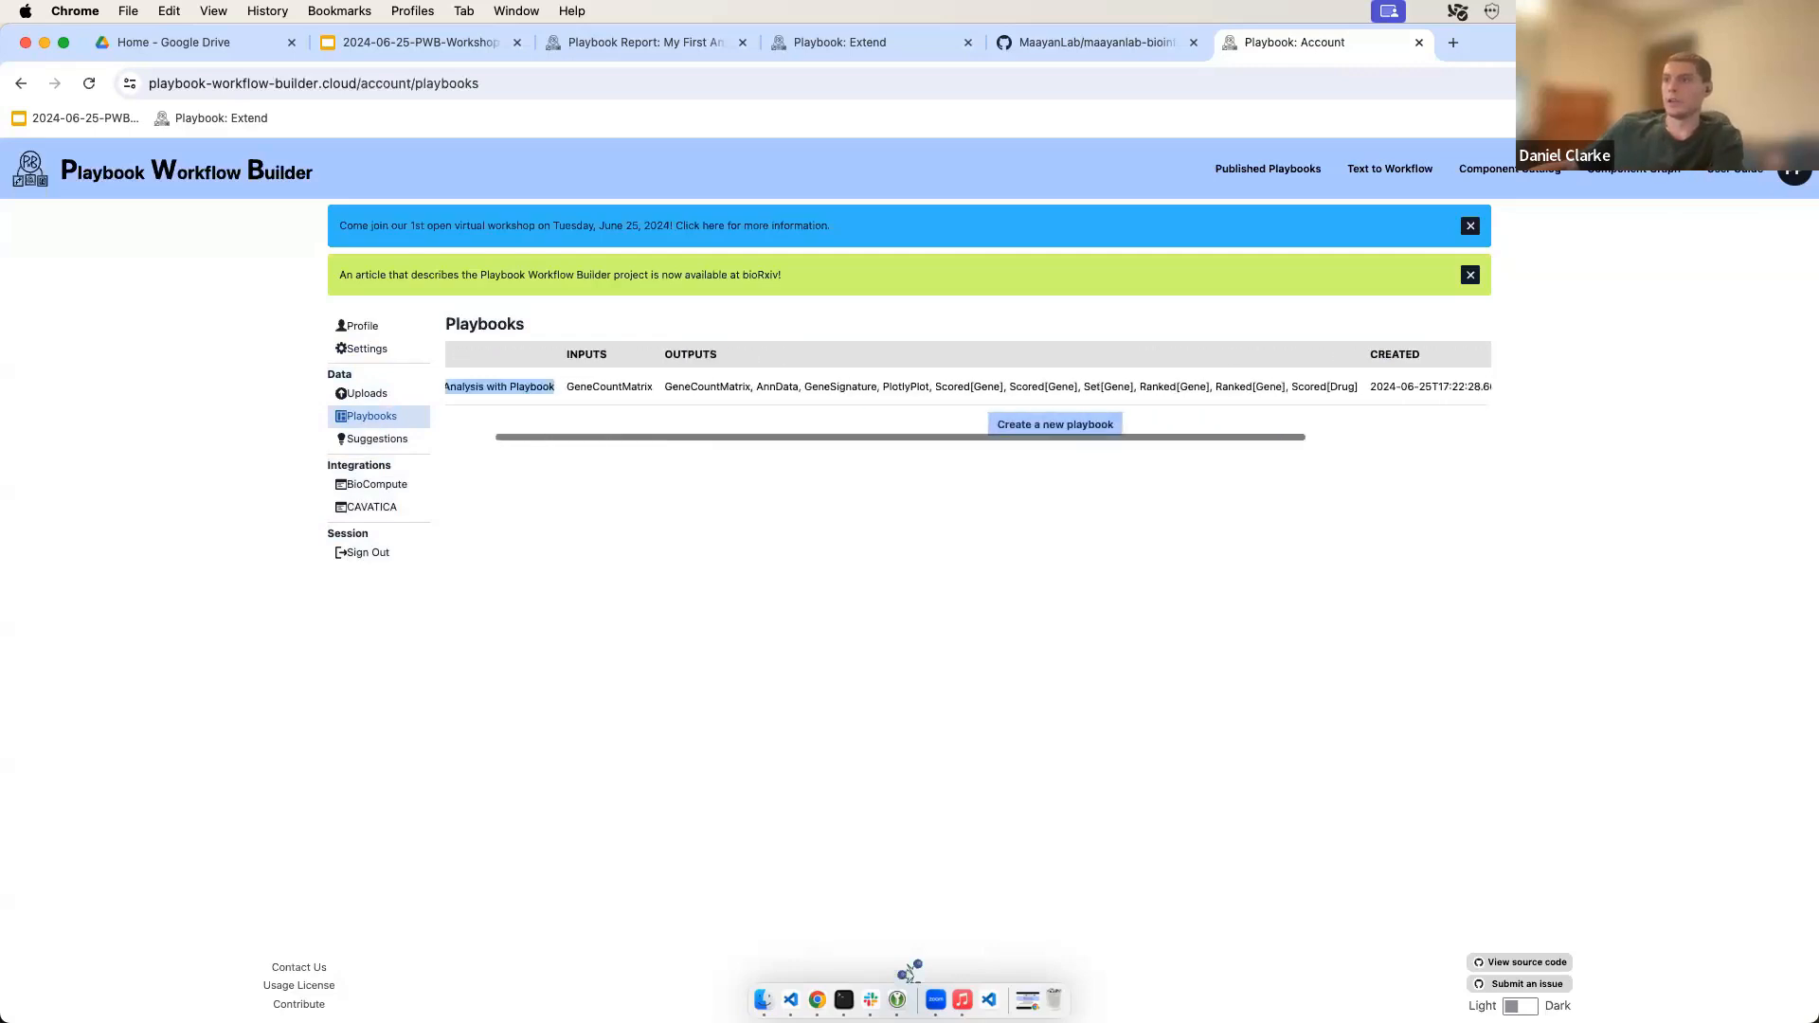
{"action": "scroll", "coordinate": [966, 386], "scroll_direction": "right", "scroll_amount": 5}
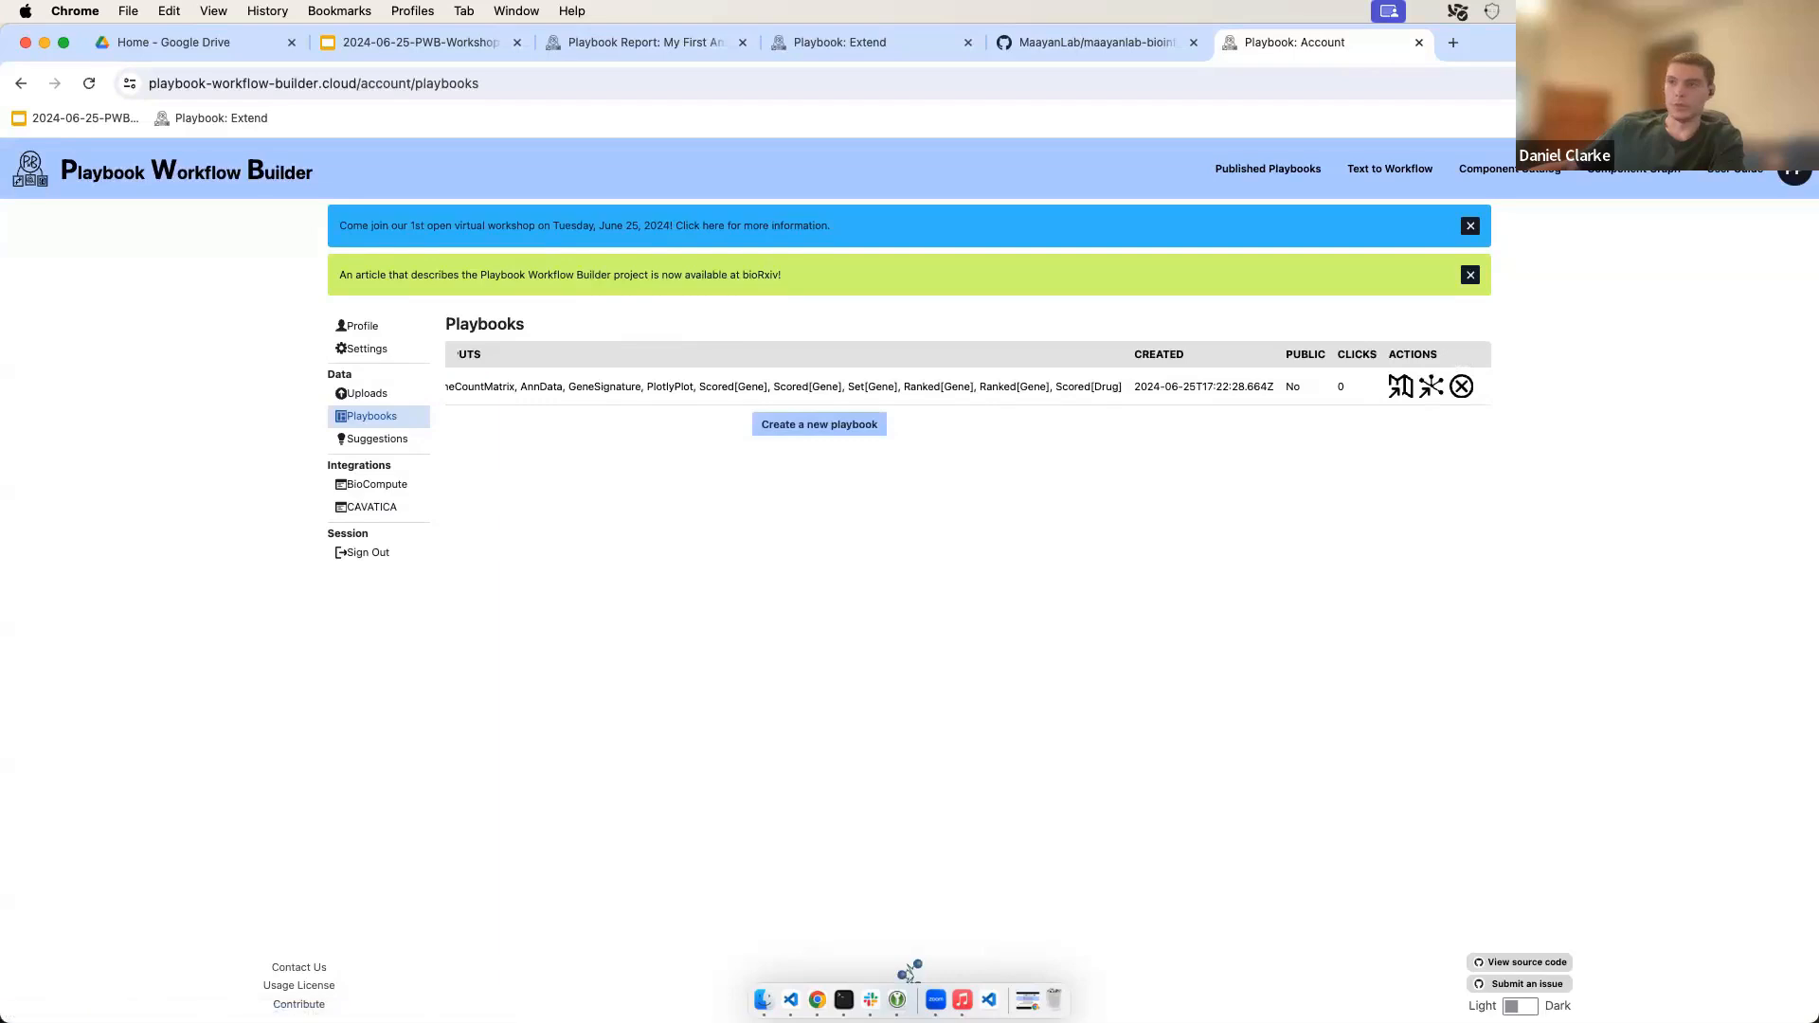
{"action": "scroll", "coordinate": [967, 387], "scroll_direction": "left", "scroll_amount": 8}
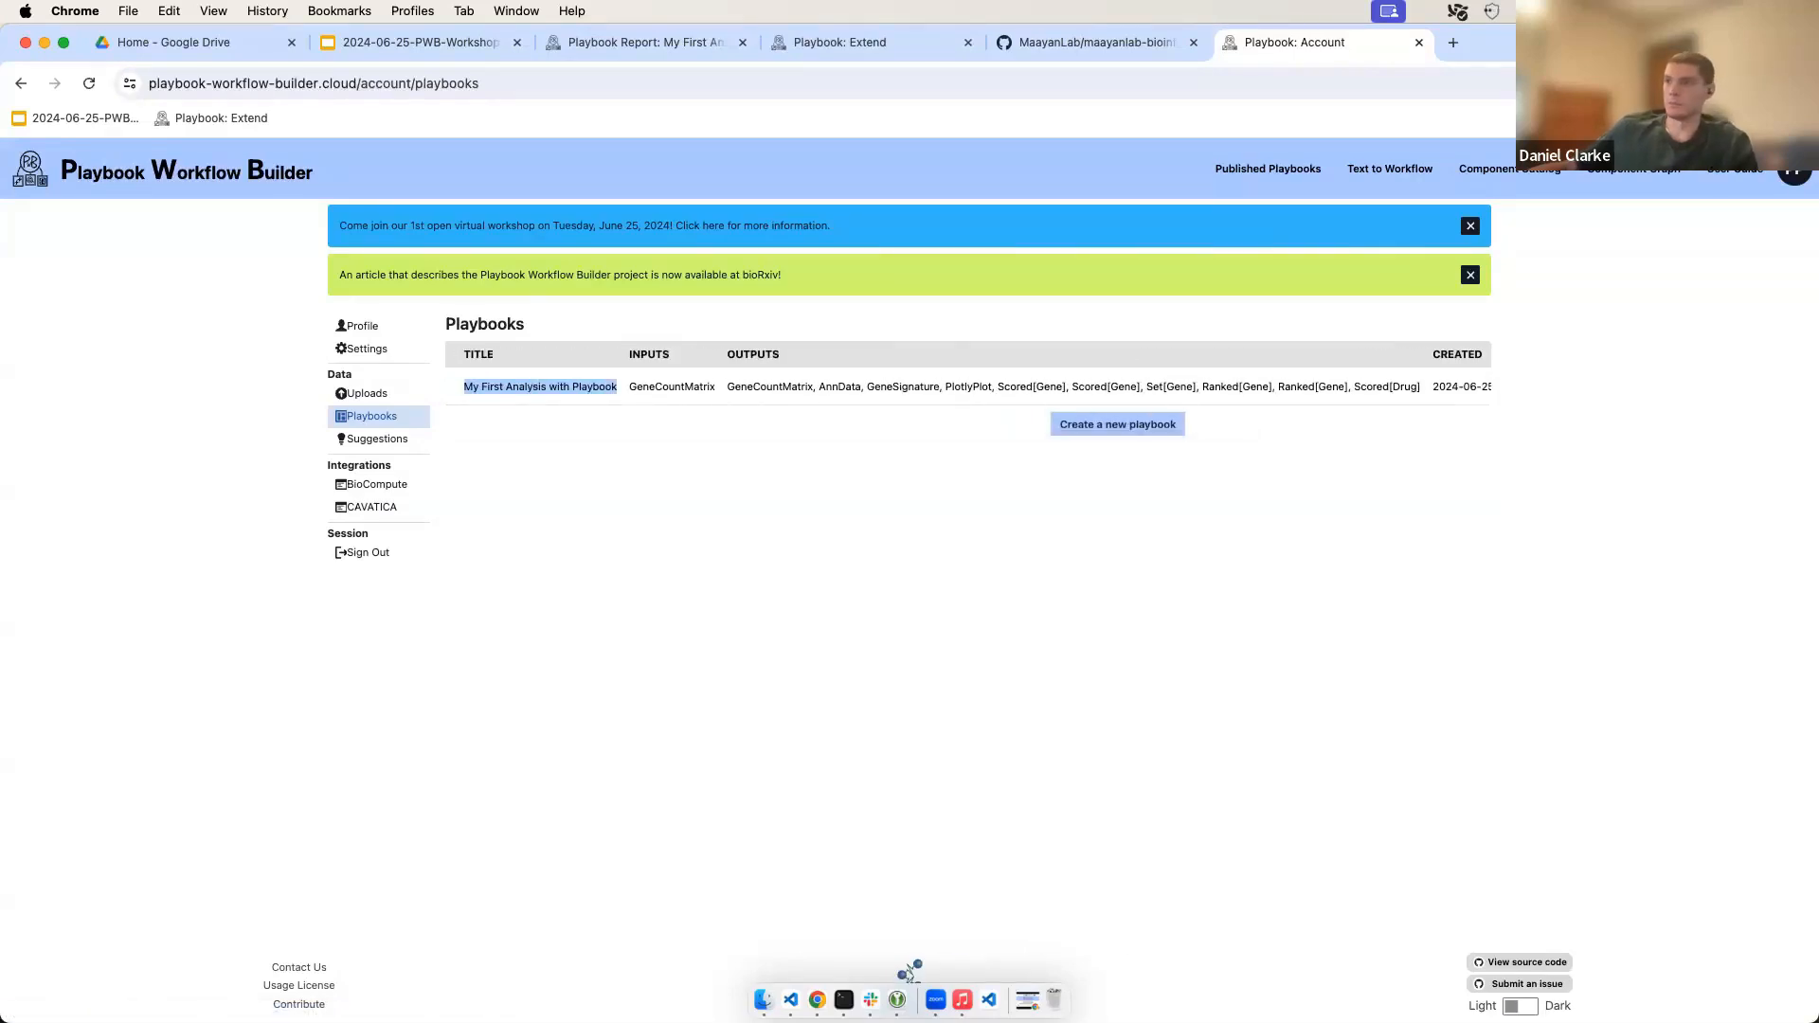